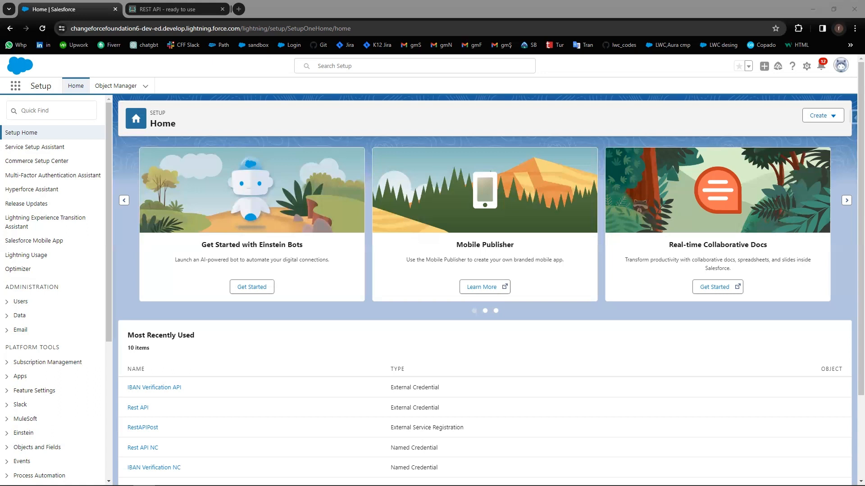
- Find Named Credentials in Setup and review the Rest API external credential and the Rest API NC named credential
left_click(48, 111)
type("named")
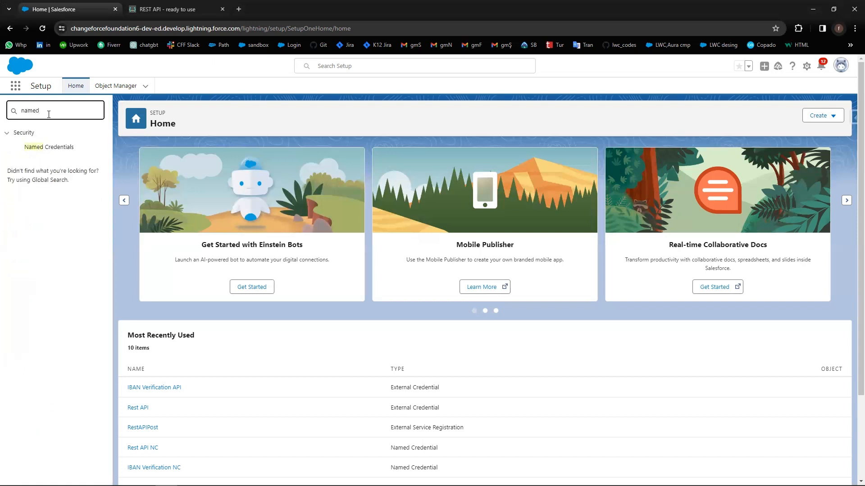
left_click(63, 149)
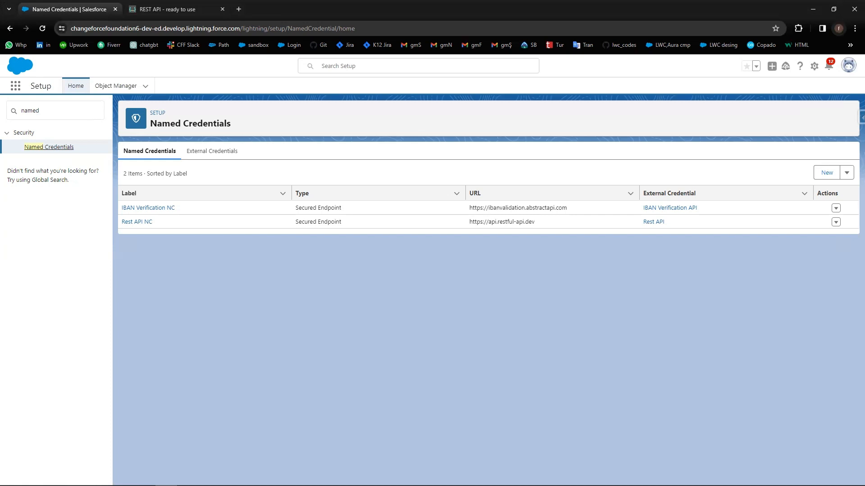
left_click(221, 153)
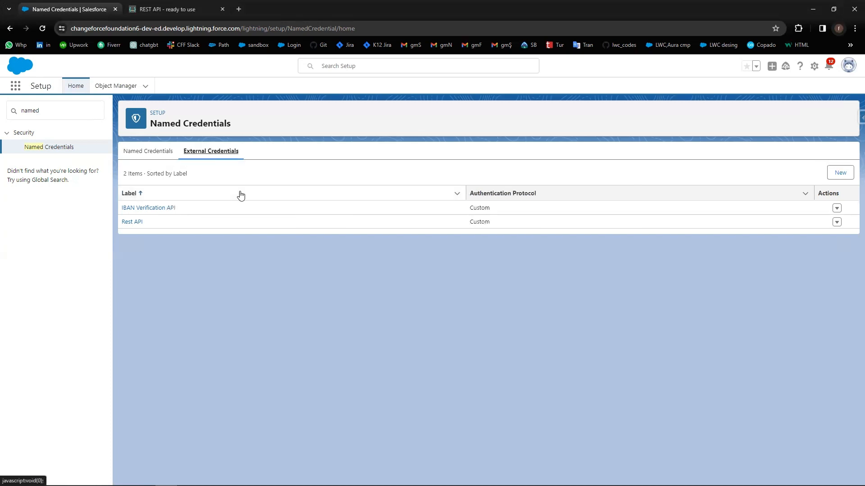
left_click(136, 222)
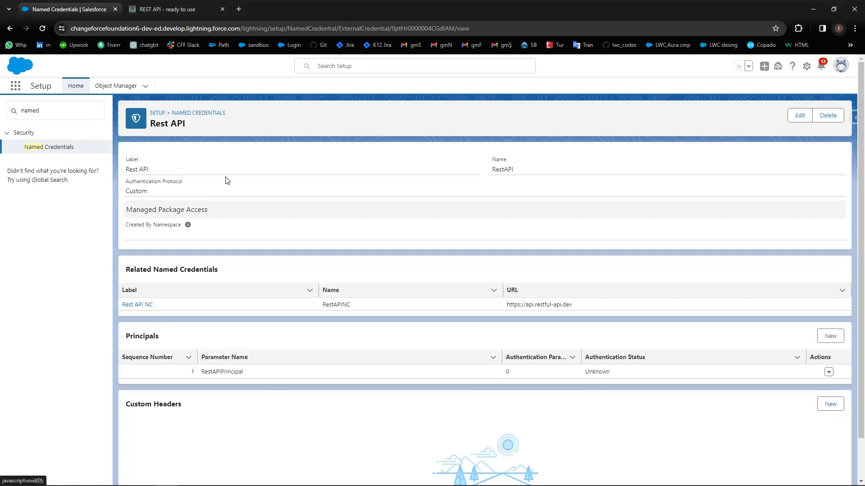
left_click(50, 150)
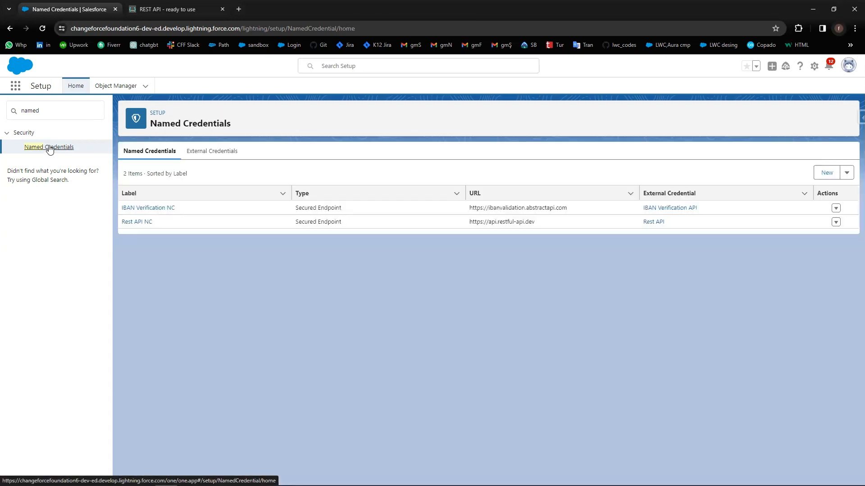
left_click(139, 222)
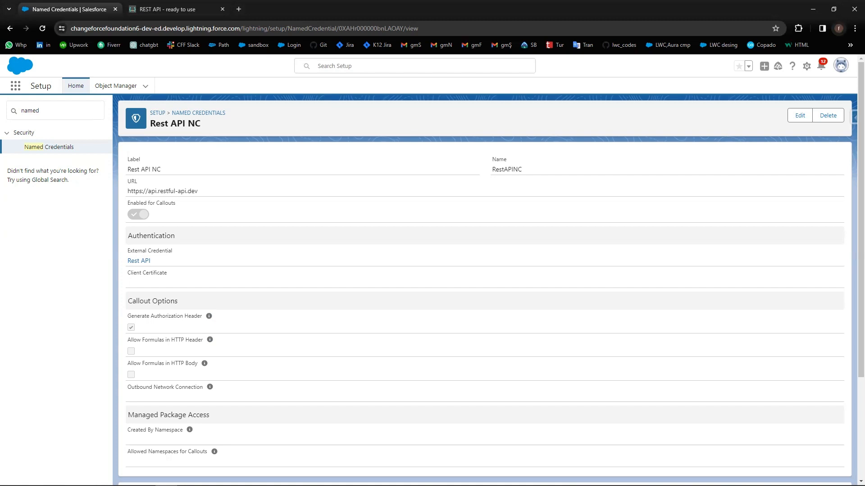
- On the REST API site, examine the POST and PUT endpoints, including the PUT request URL, object ID, request body and response
left_click(170, 8)
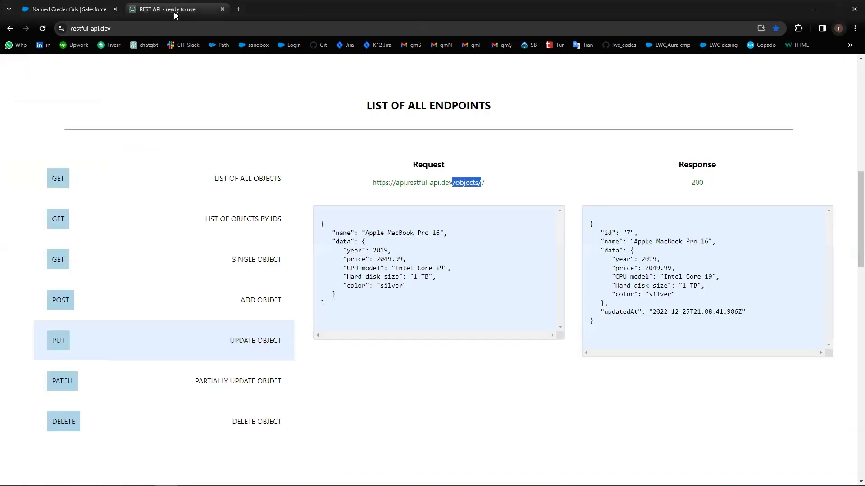
left_click(63, 300)
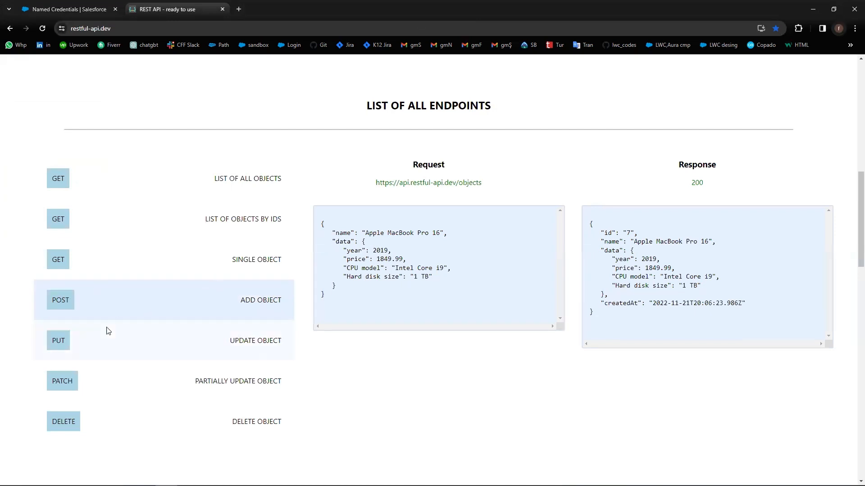
left_click(58, 341)
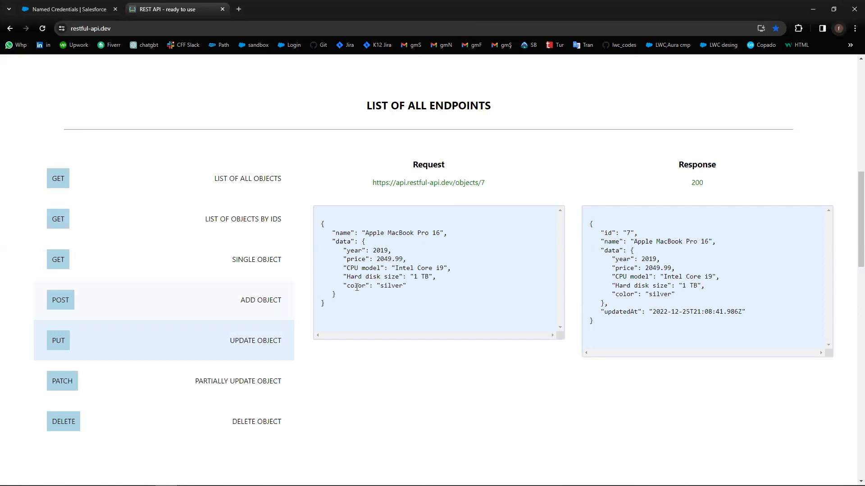
left_click_drag(321, 224, 352, 306)
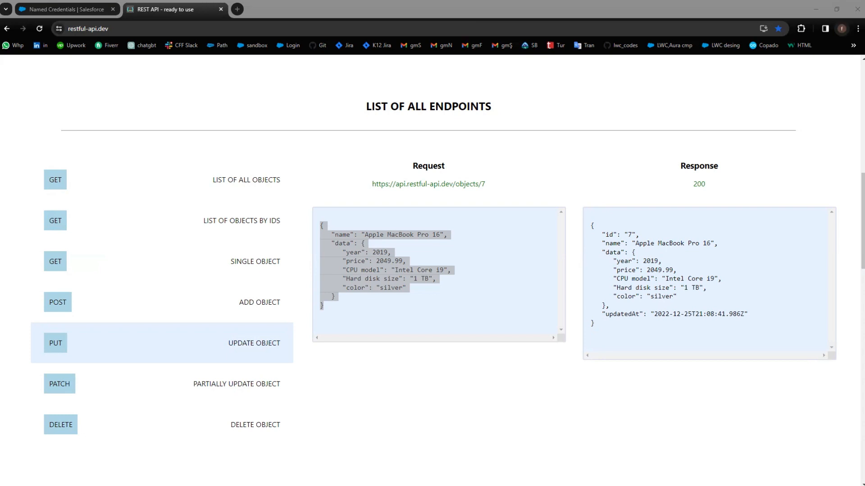
double_click(482, 184)
left_click_drag(602, 234, 636, 235)
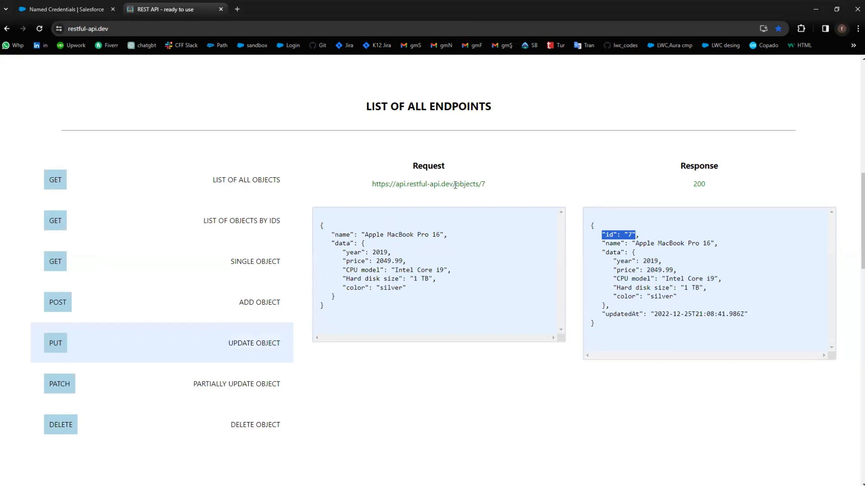
left_click_drag(454, 185, 485, 185)
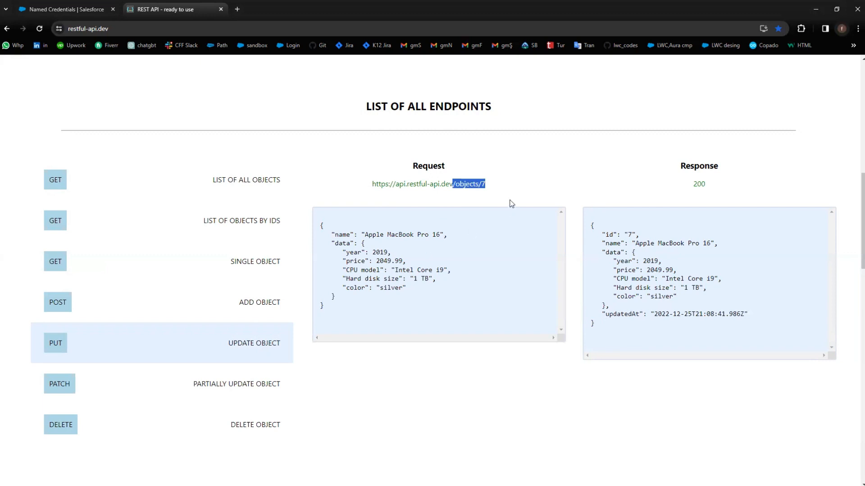
left_click(483, 186)
double_click(696, 184)
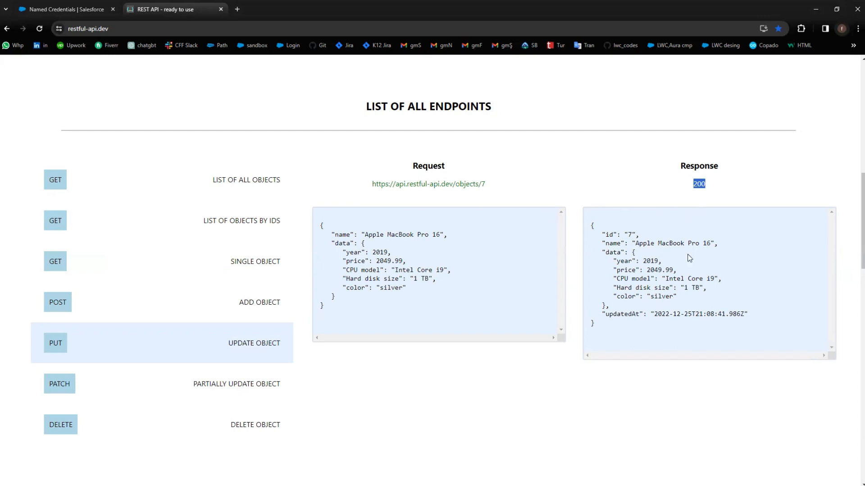
left_click_drag(592, 227, 618, 320)
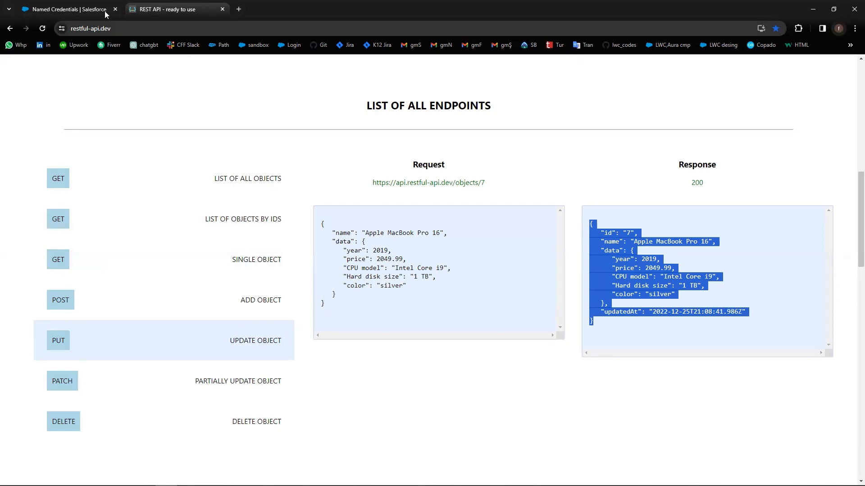
- Switch back to Salesforce Setup, go to Flows and create a new Screen Flow
left_click(79, 9)
left_click(55, 110)
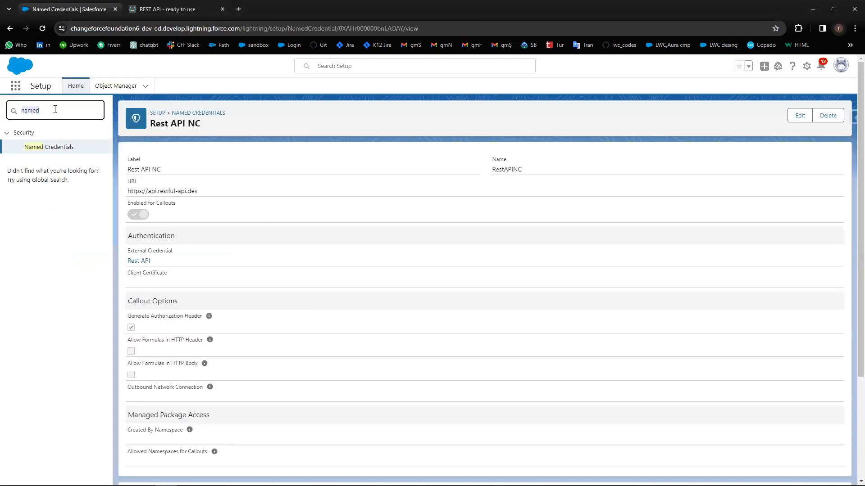
type("flow")
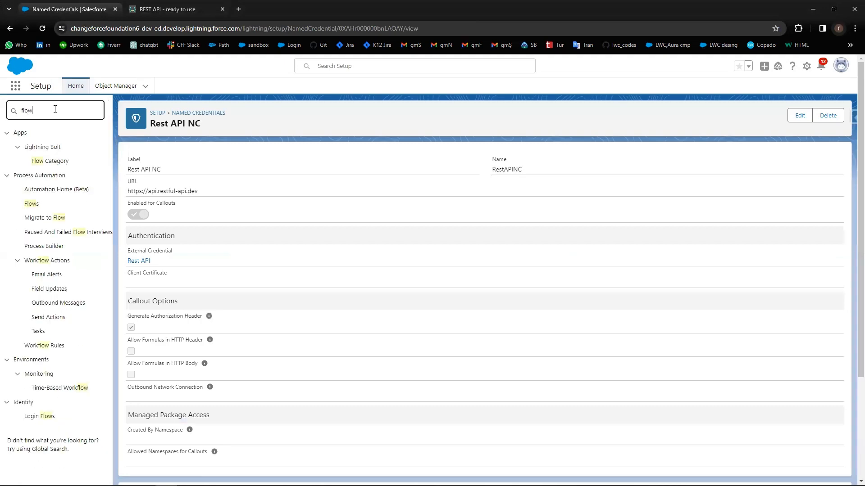
left_click(32, 204)
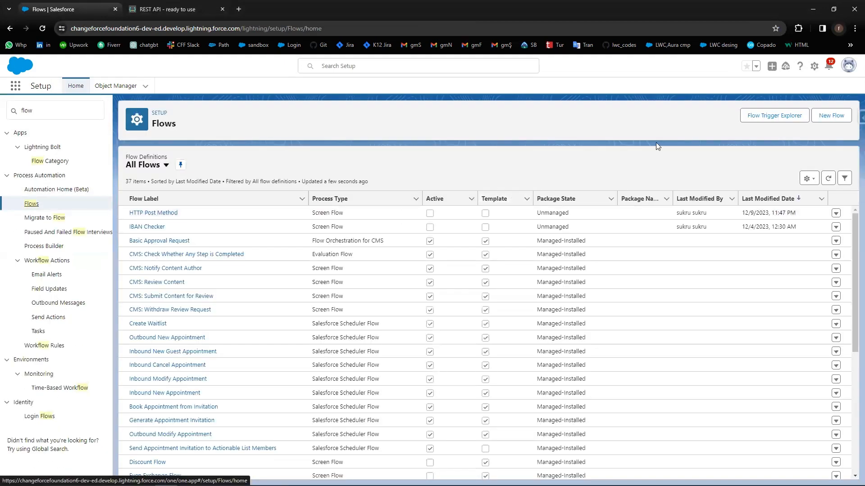
left_click(833, 118)
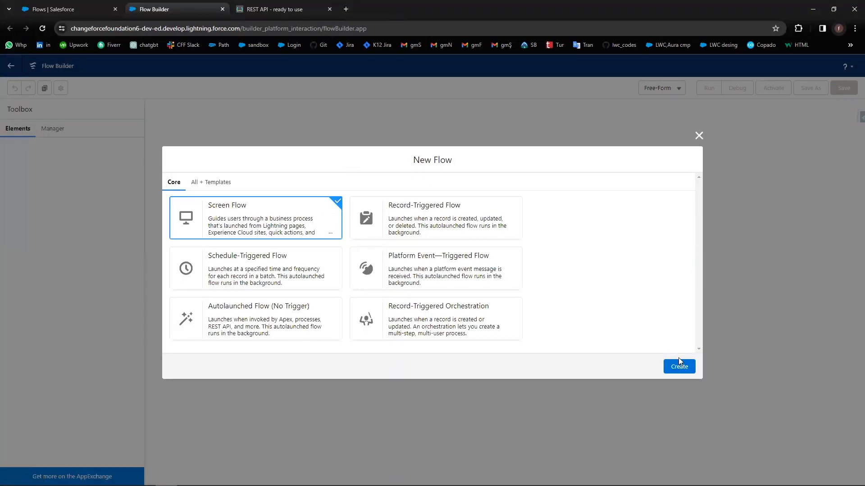
left_click(677, 368)
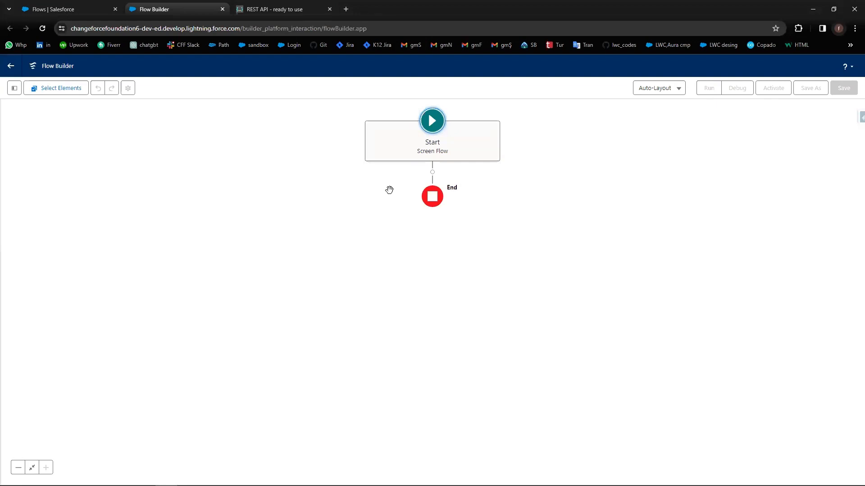
- Add a Screen element between Start and End in the flow
left_click(432, 173)
left_click(391, 217)
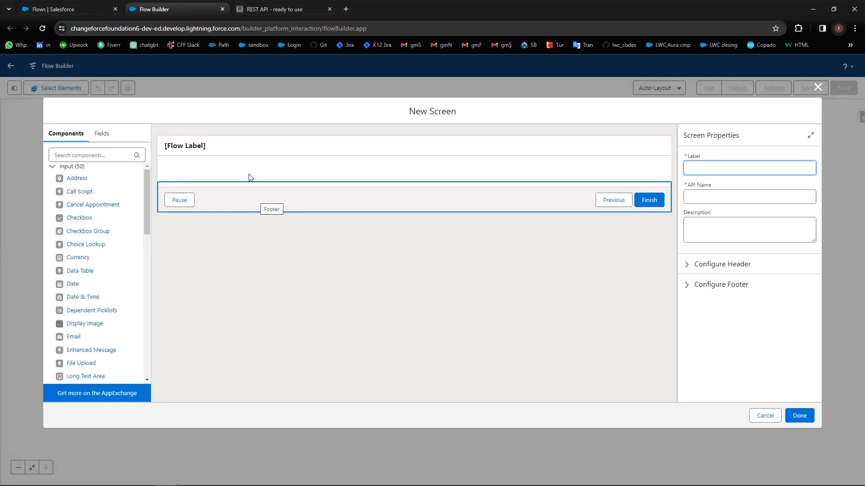
- Check the name and data fields in the REST API site's PUT request body, and return to the new screen in Flow Builder
left_click(277, 11)
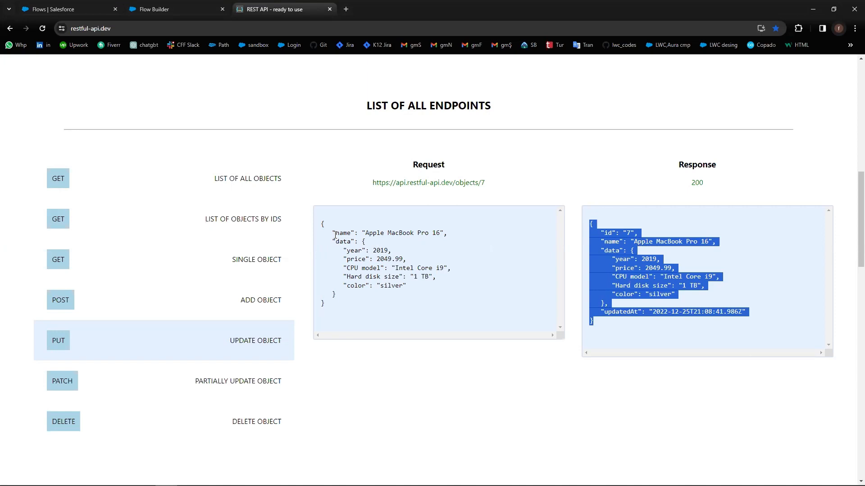
left_click_drag(336, 235, 359, 252)
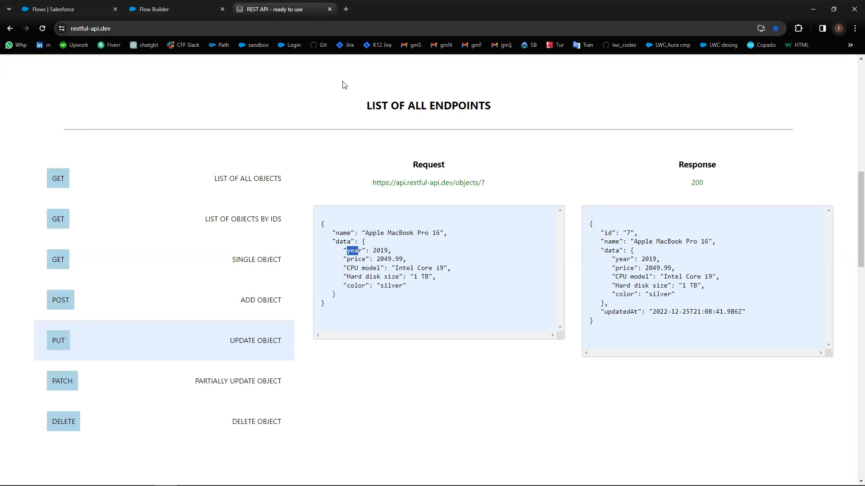
left_click(180, 9)
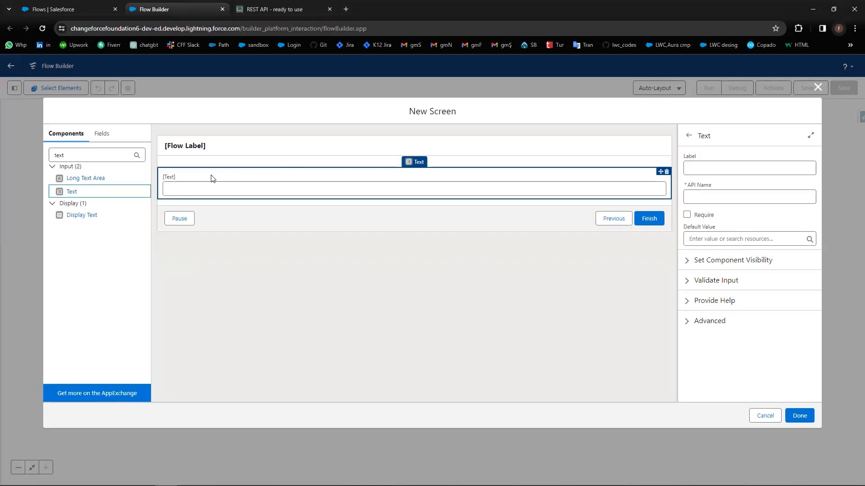
- Add a Text input labelled "ID" to the new screen
left_click(699, 166)
type("I")
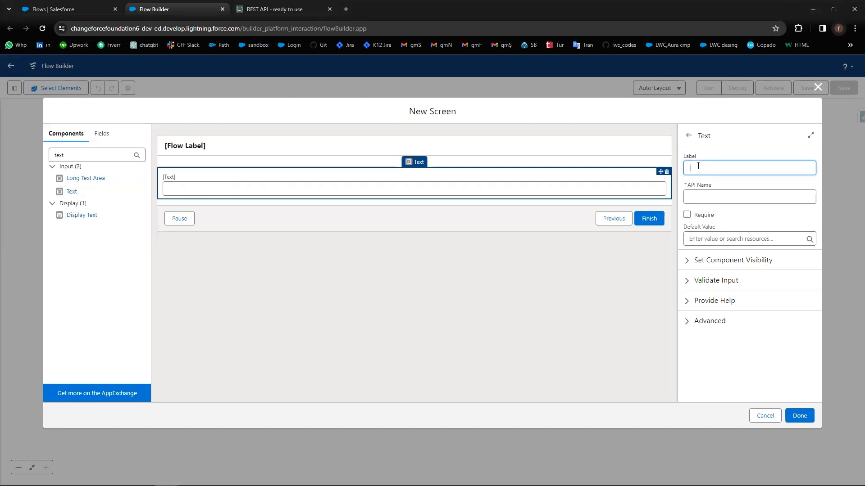
type("D")
left_click(578, 163)
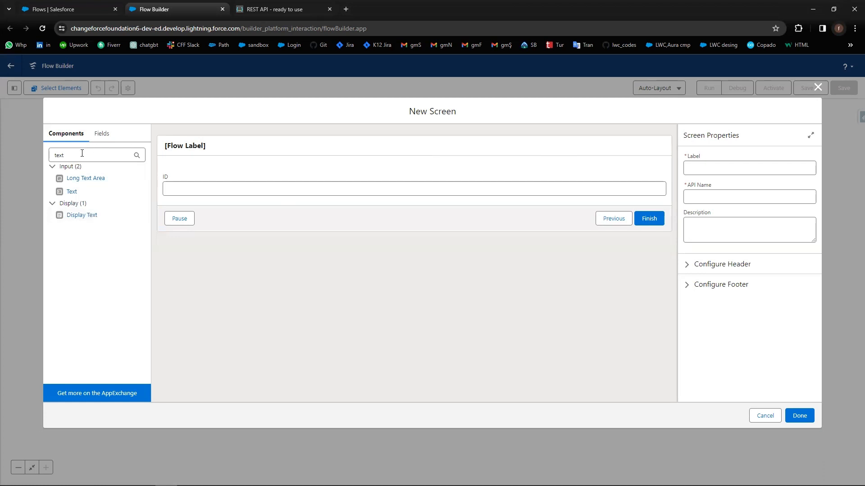
- Add a Text input labelled "PC Name" below the ID field, and make the ID field required
left_click(71, 192)
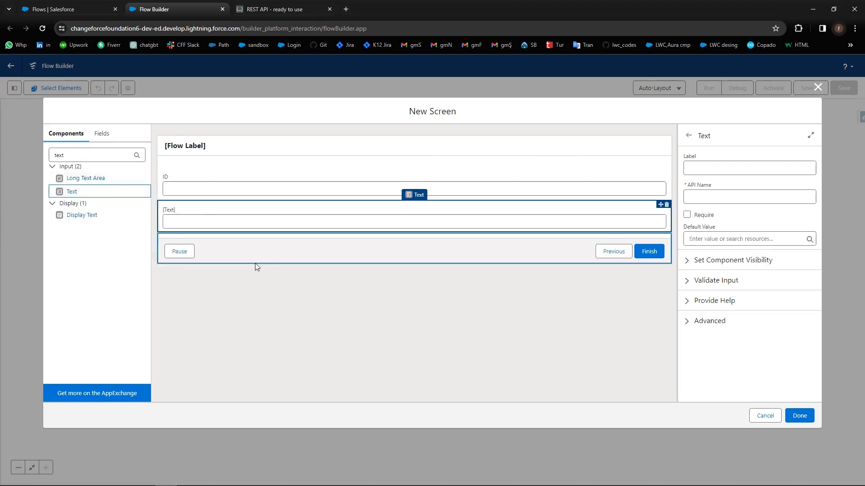
left_click(709, 169)
type("P")
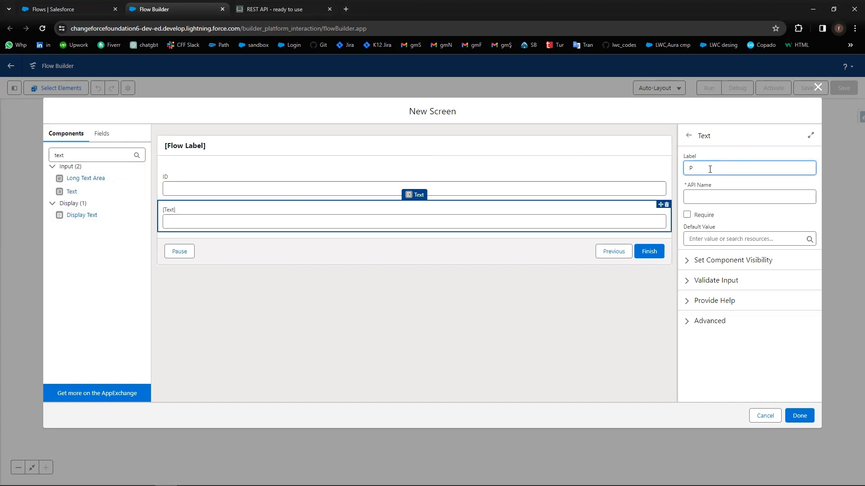
type("C Name")
left_click(724, 184)
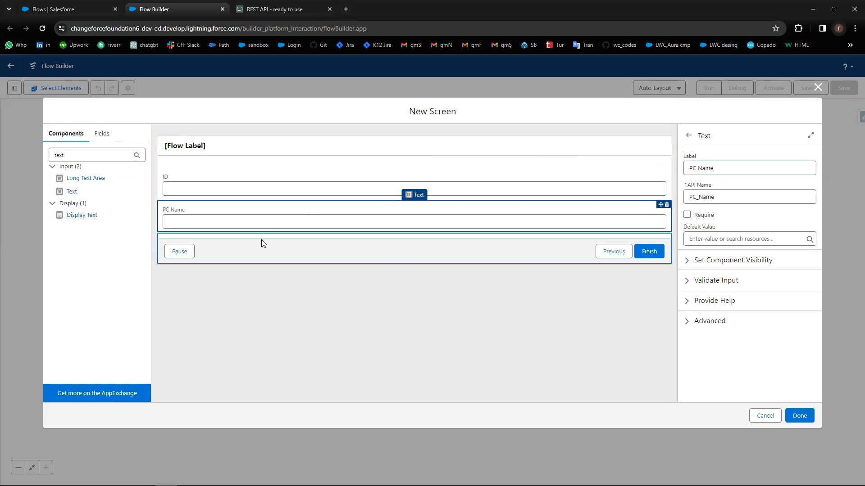
left_click(220, 180)
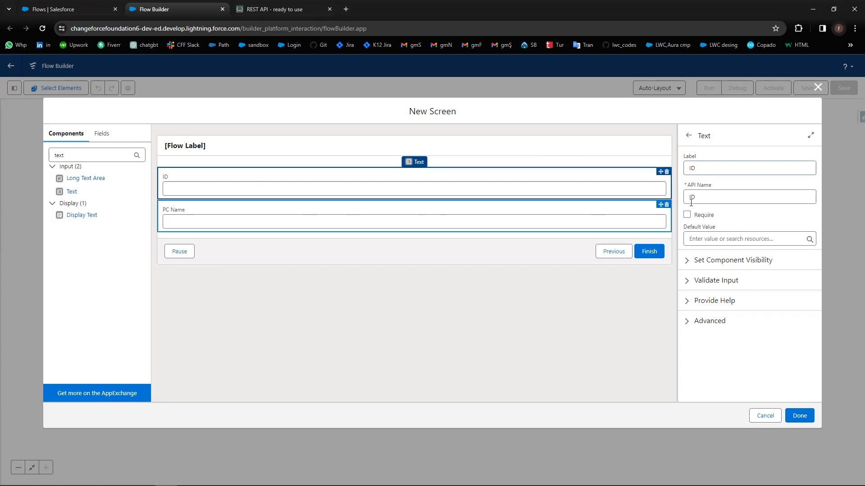
left_click(686, 216)
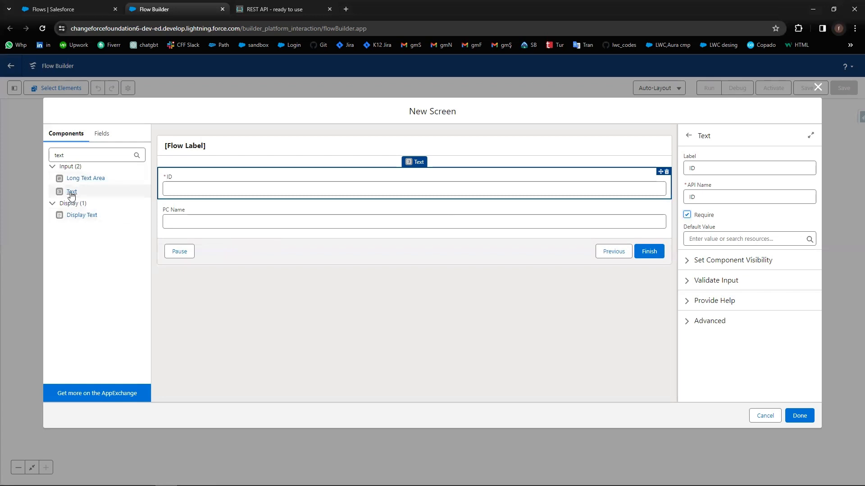
- Add a Text input labelled "CPU Model" below the PC Name field
left_click(91, 195)
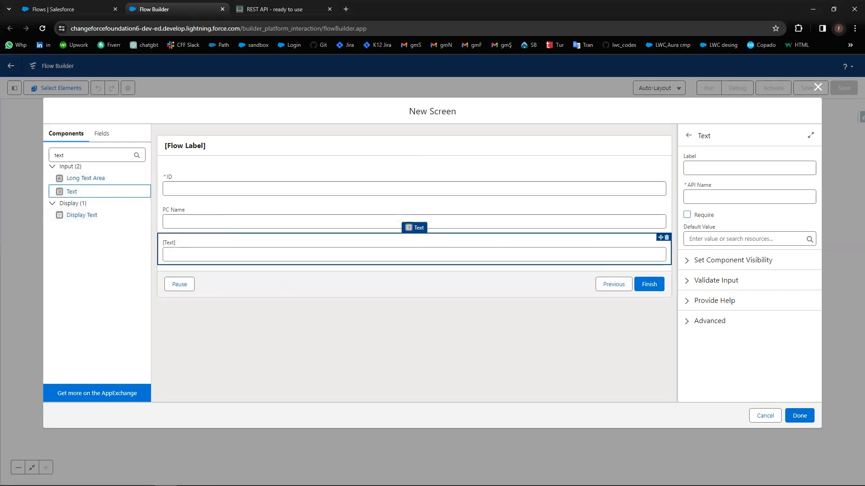
left_click(707, 170)
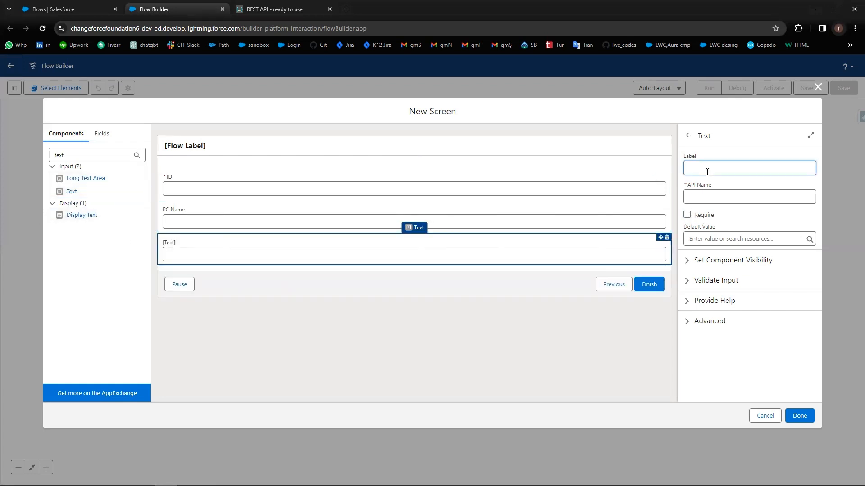
type("CPU M")
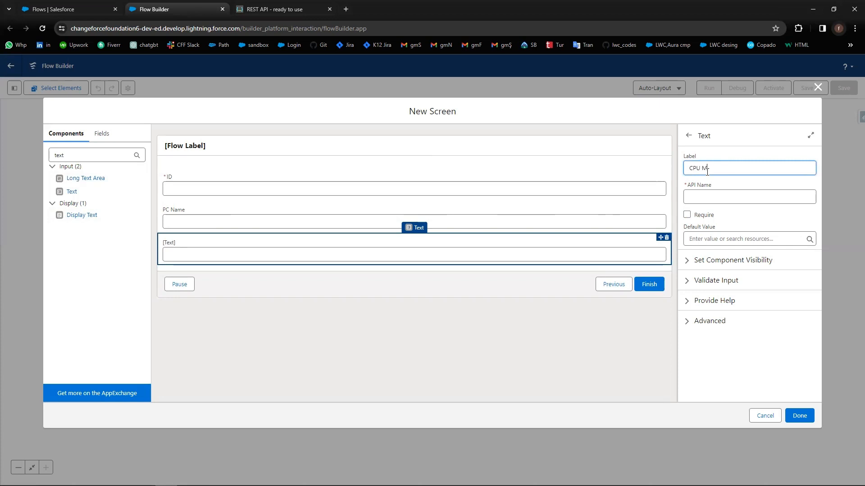
type("odel")
- Add a Text input labelled "Hard Disc Size" below the CPU Model field
left_click(72, 191)
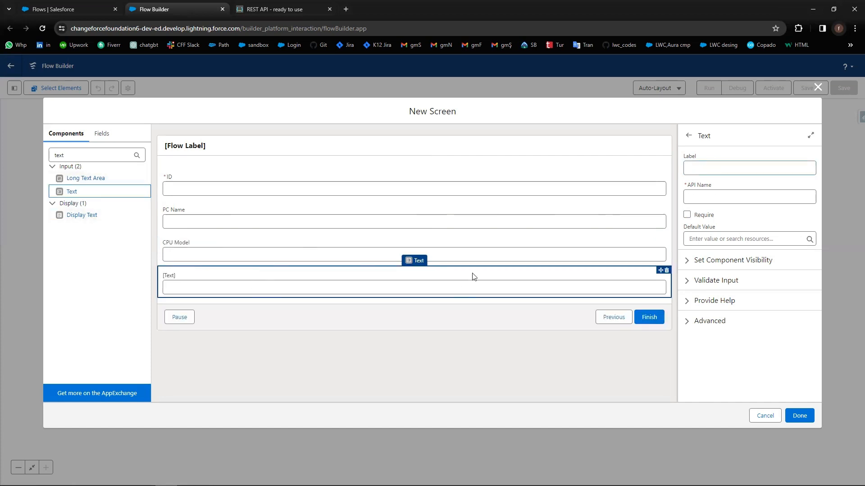
left_click(725, 167)
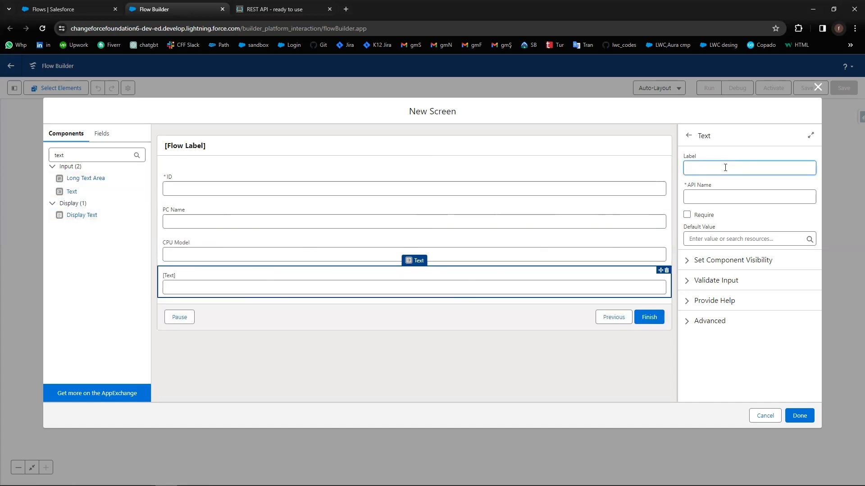
type("Hard Disc Siz")
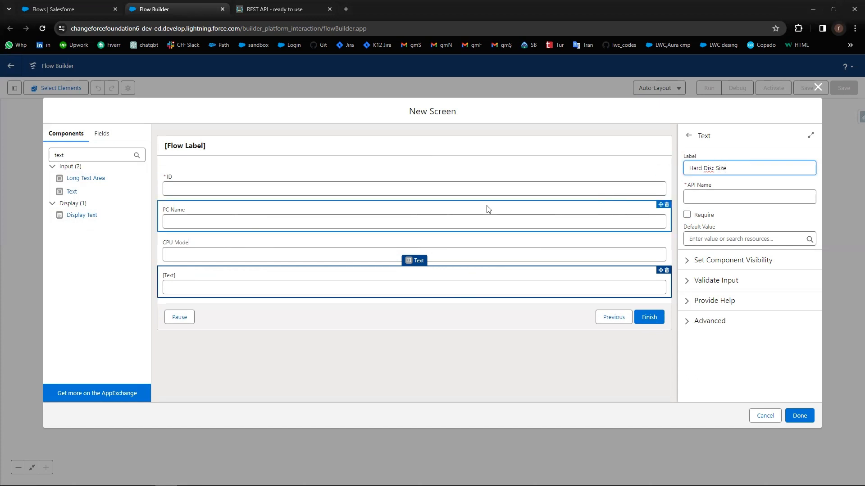
type("e")
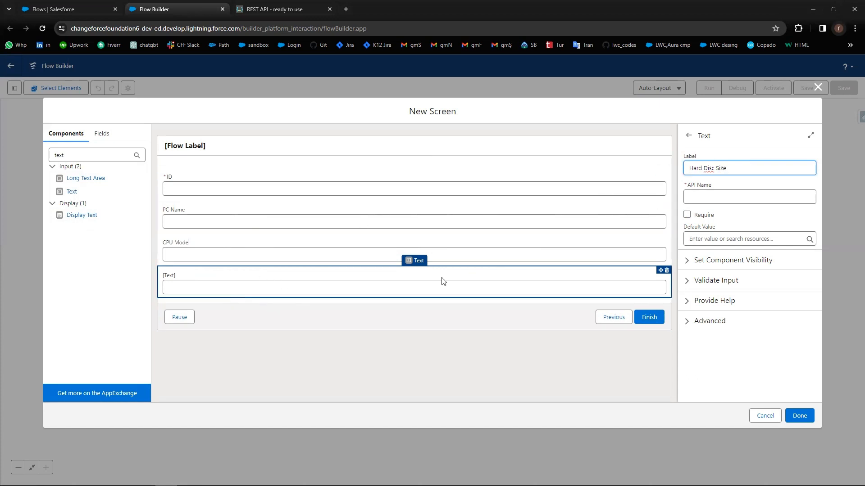
left_click(750, 220)
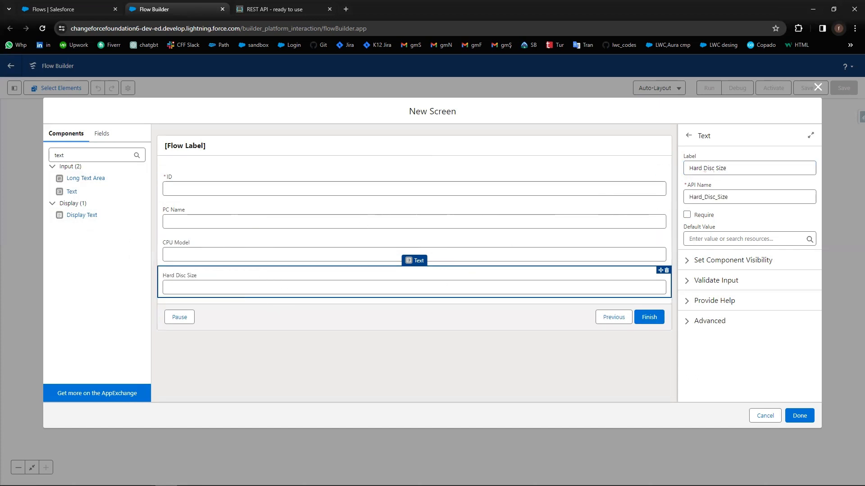
- Find the Number component and add a Number input labelled "Price" below the Hard Disc Size field
double_click(86, 155)
type("number")
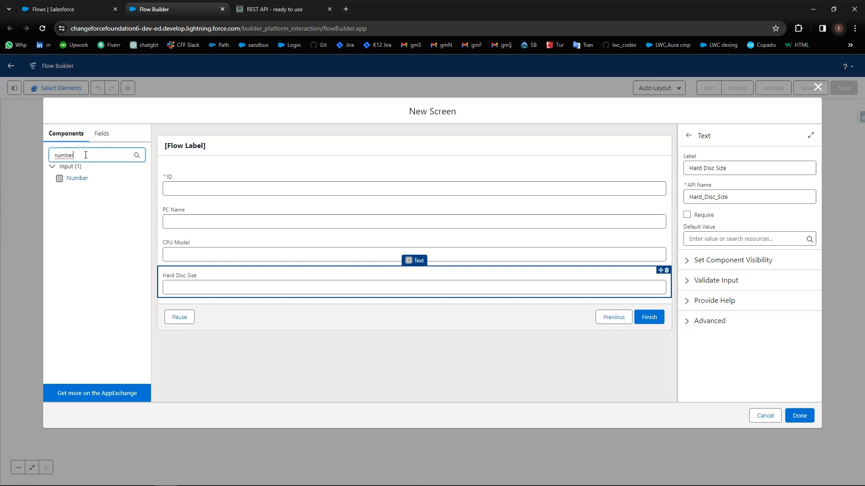
left_click(80, 179)
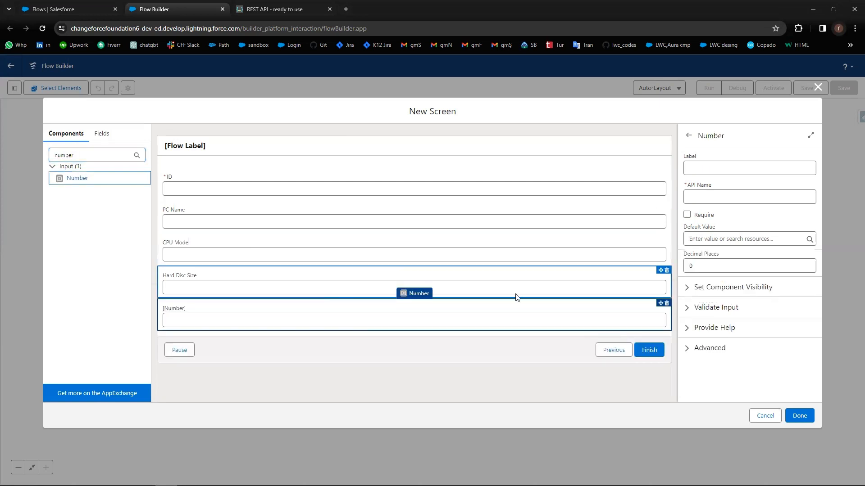
left_click(719, 169)
type("P")
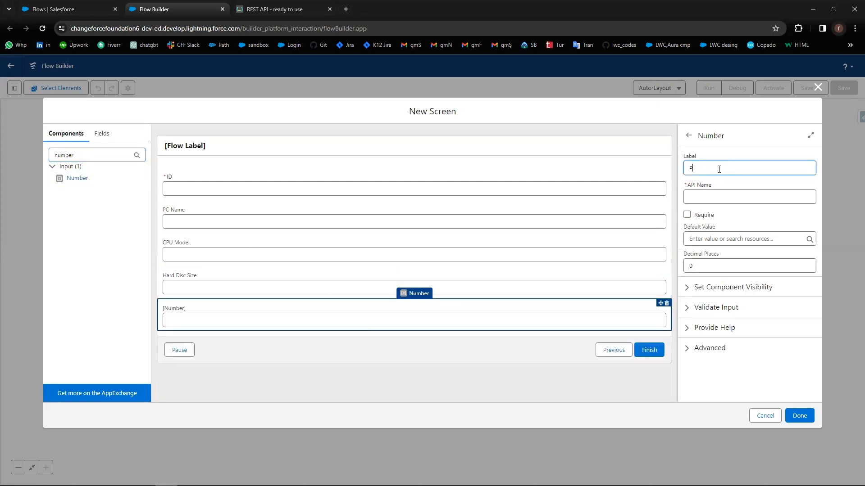
type("rice")
left_click(733, 180)
- Add a Number input labelled "Production Year" below the Price field
left_click(79, 180)
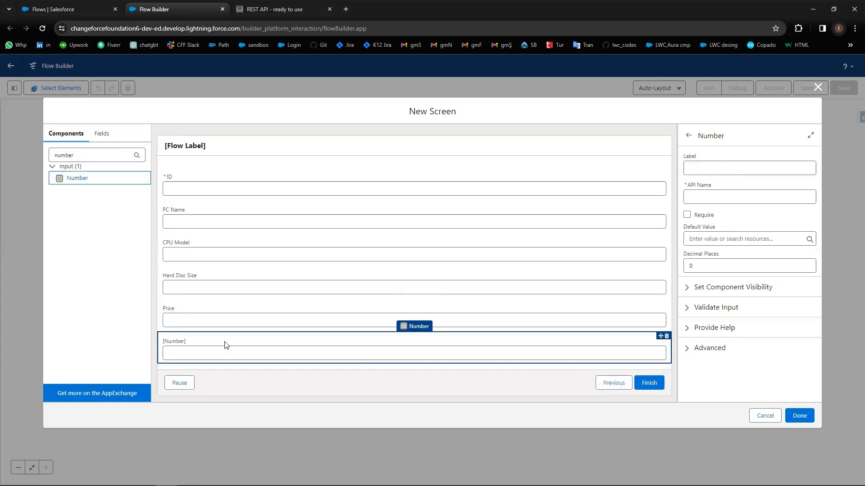
left_click(715, 168)
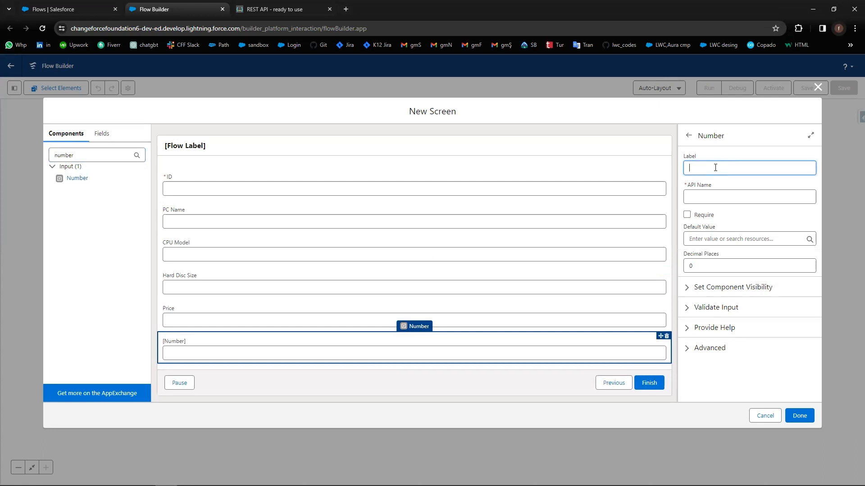
type("Production Year")
left_click(759, 152)
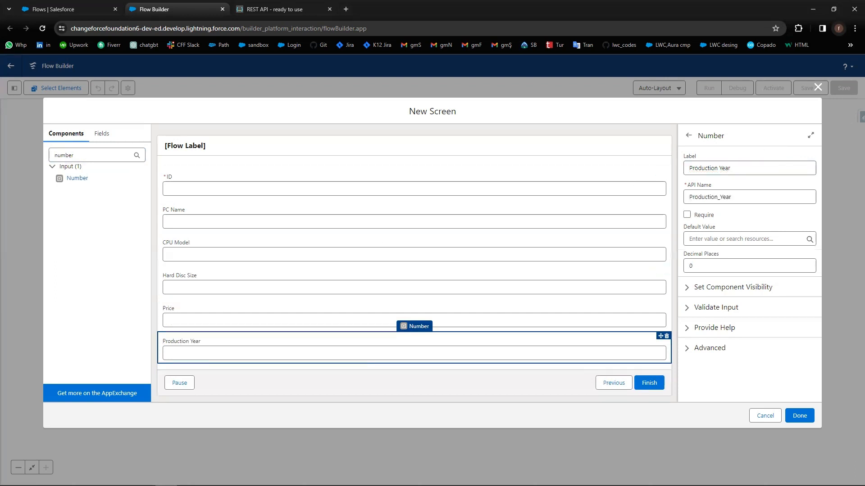
- Find the Text component and add a Text input labelled "Color" below the Production Year field
double_click(87, 155)
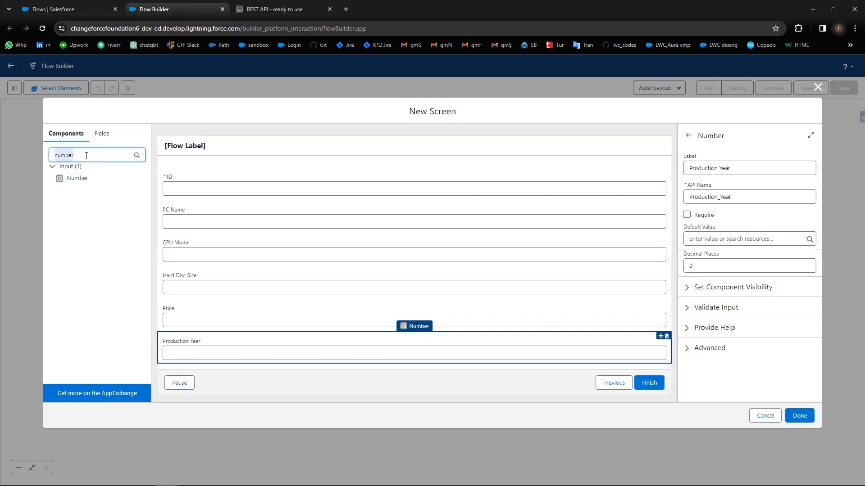
type("text")
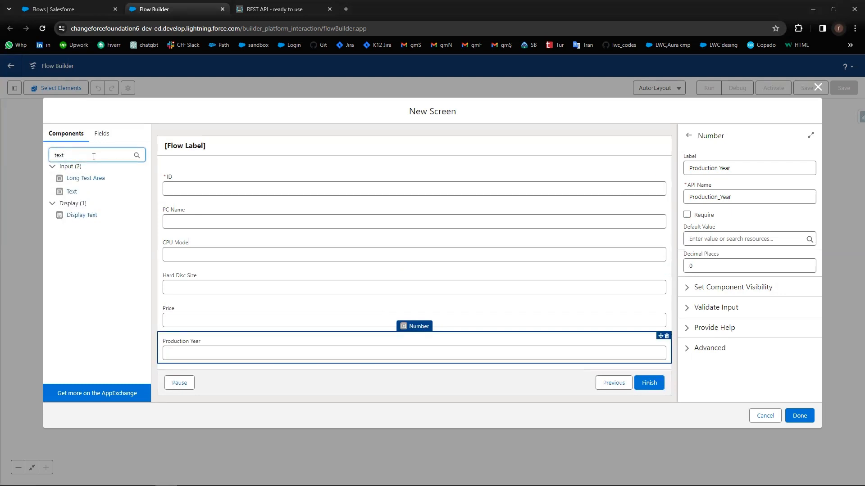
left_click(72, 192)
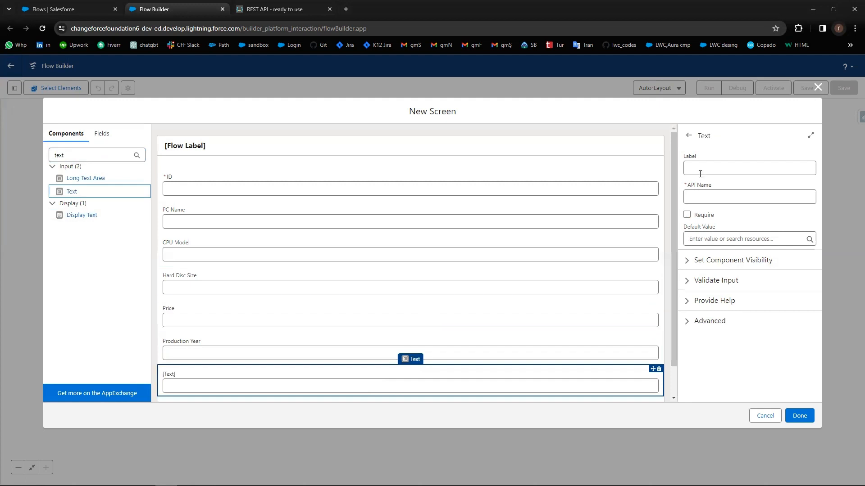
left_click(721, 167)
type("Color")
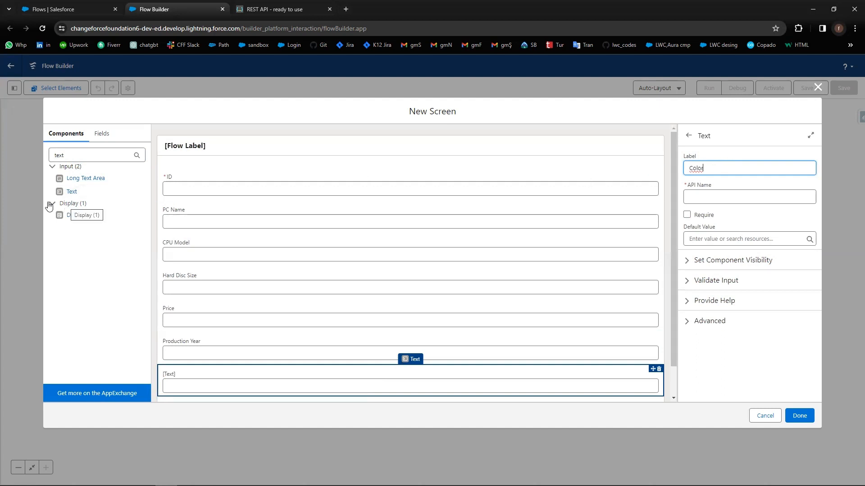
left_click(725, 148)
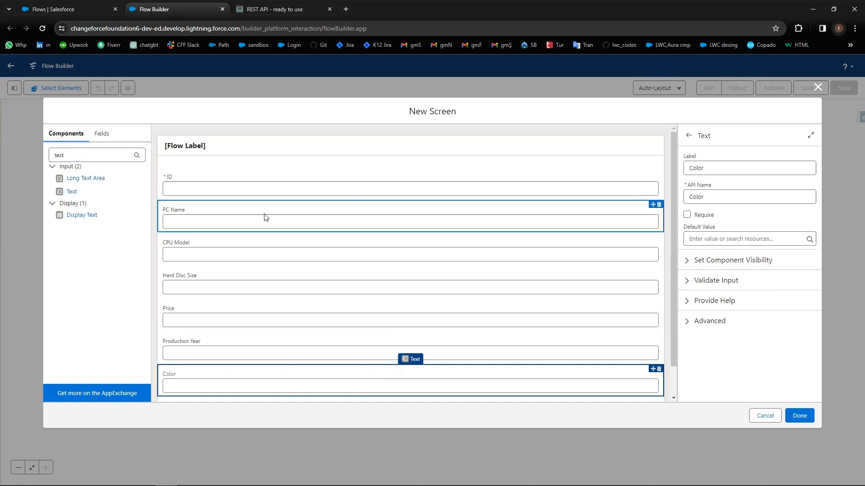
- Label the screen itself "Get PC Information to be Updated" in its screen properties
left_click(250, 155)
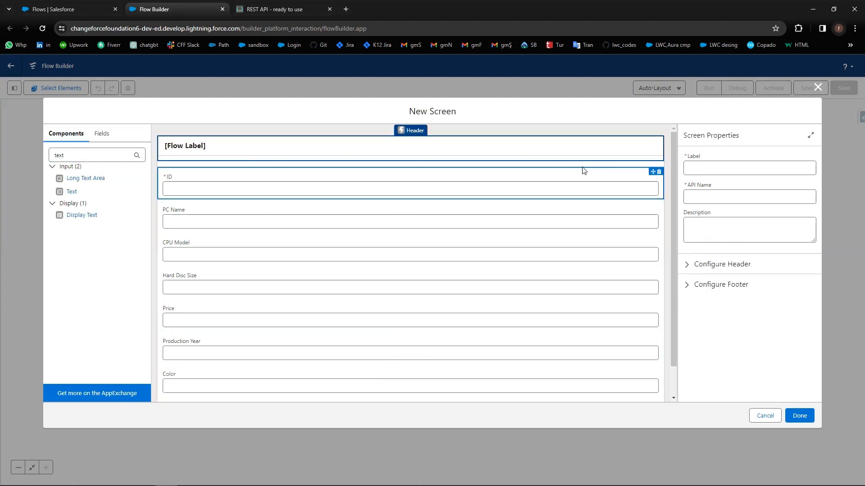
left_click(704, 167)
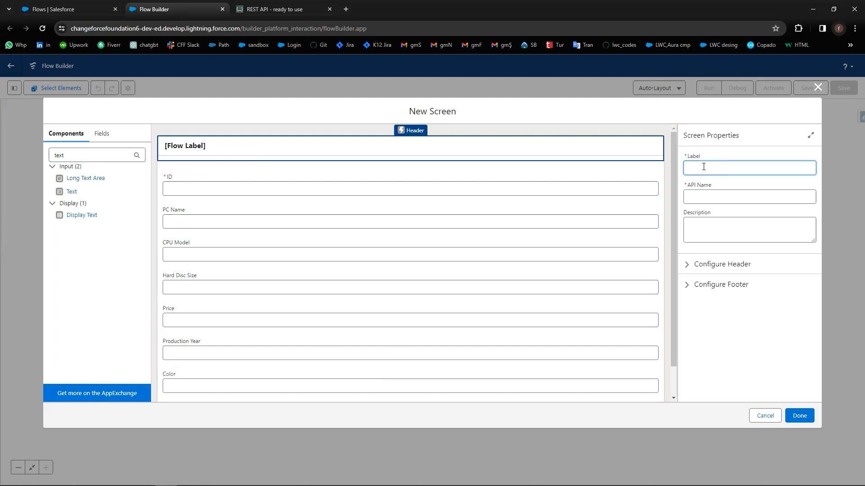
type("Get PC Information to be Updated")
- Configure the screen's footer to hide the Previous and Pause buttons
left_click(694, 289)
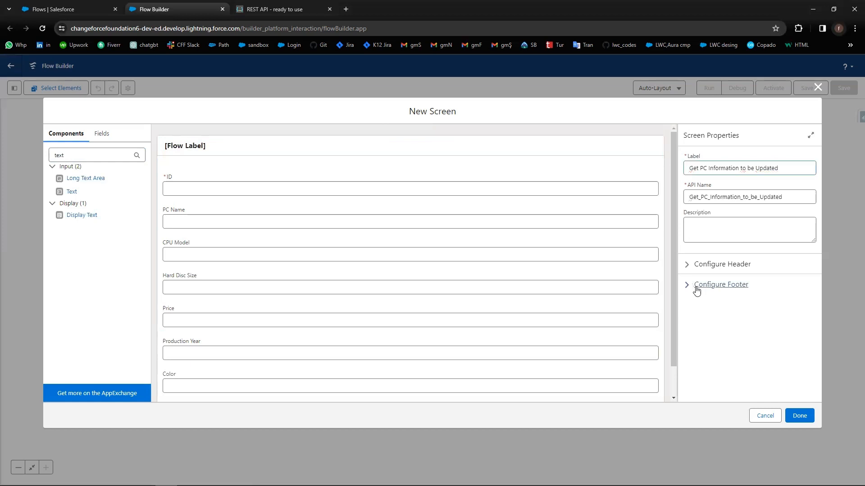
scroll(725, 362, "down", 3)
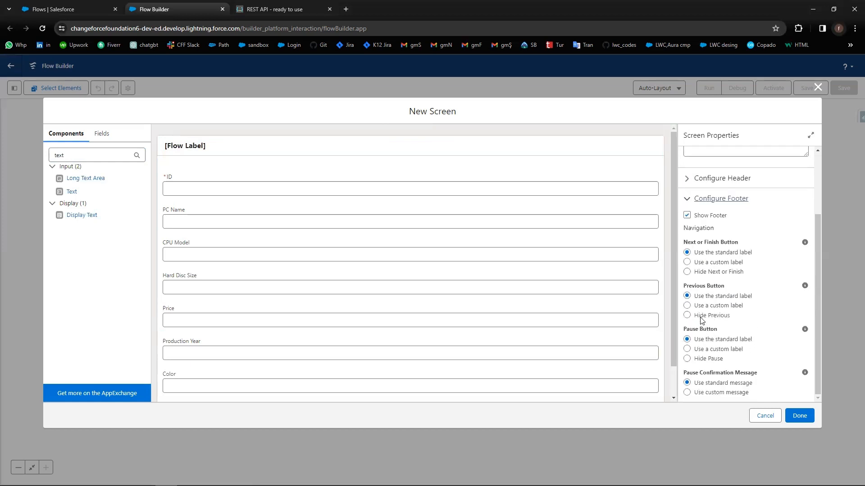
left_click(702, 316)
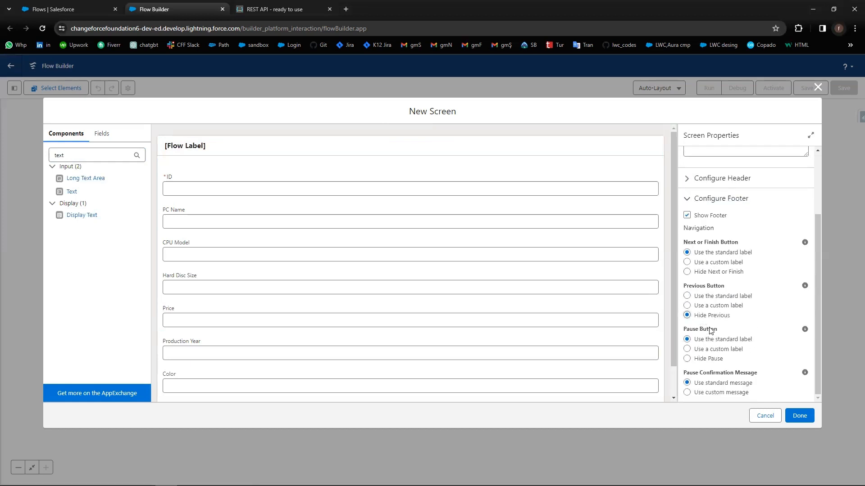
left_click(712, 360)
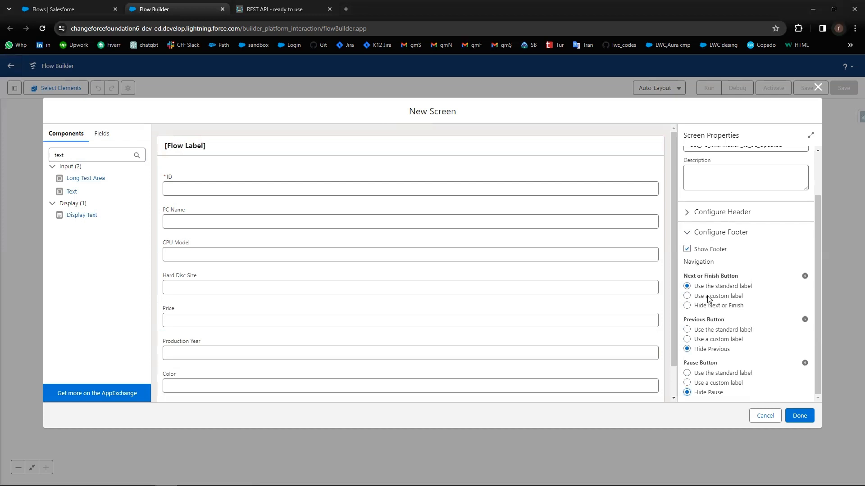
- Give the footer's Next or Finish button the custom label "Put/Update" and finish the screen
left_click(711, 297)
left_click(710, 327)
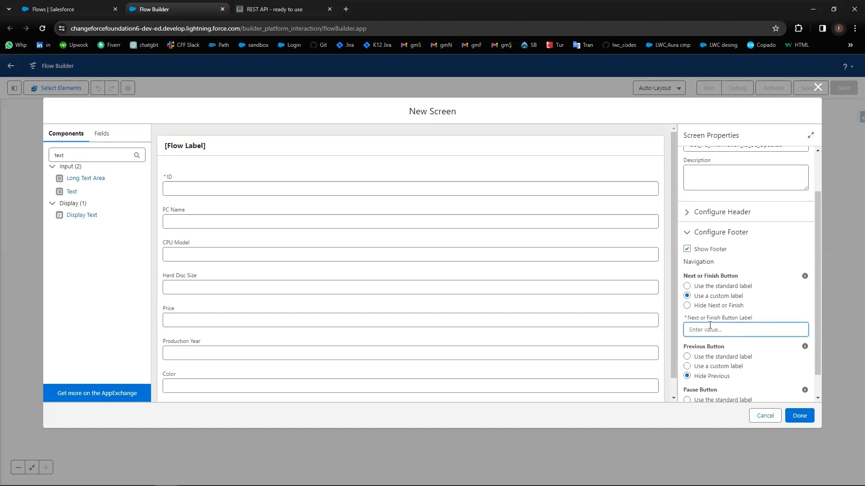
type("Put/Update")
left_click(797, 422)
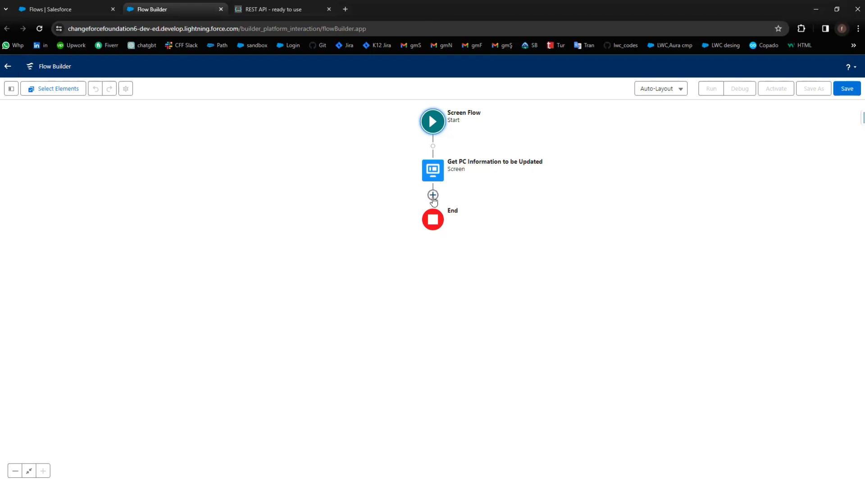
- Add an action after the screen and create an HTTP callout named "HttpPutCallout" that uses the Rest API NC named credential
left_click(433, 195)
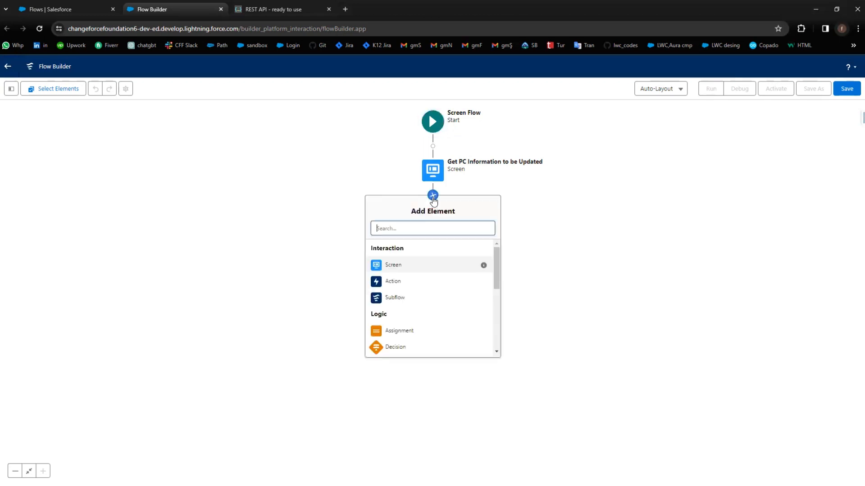
left_click(403, 285)
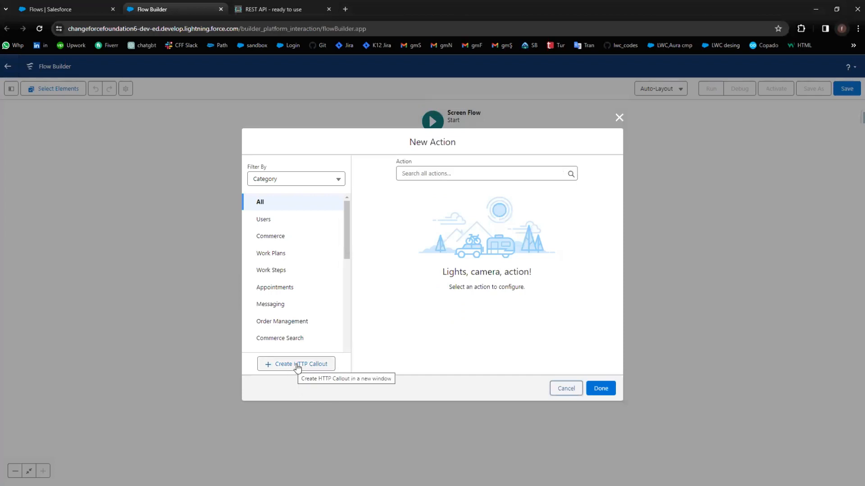
left_click(297, 365)
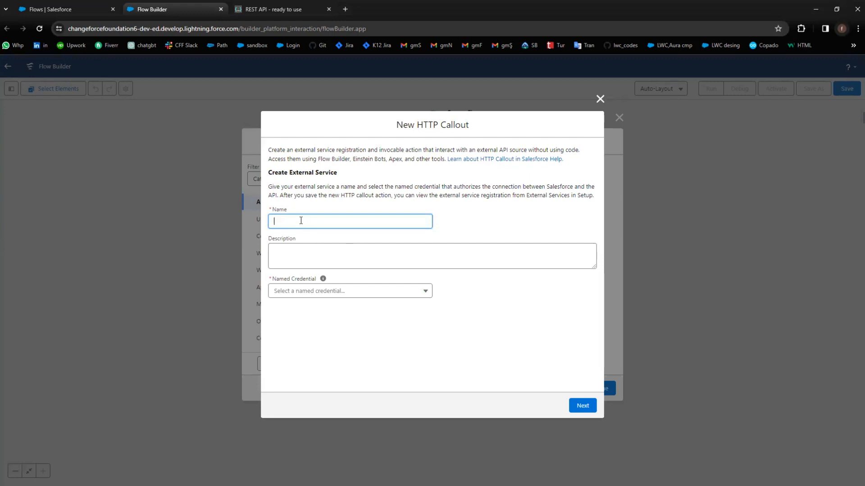
type("HttpPutCallout")
left_click(326, 294)
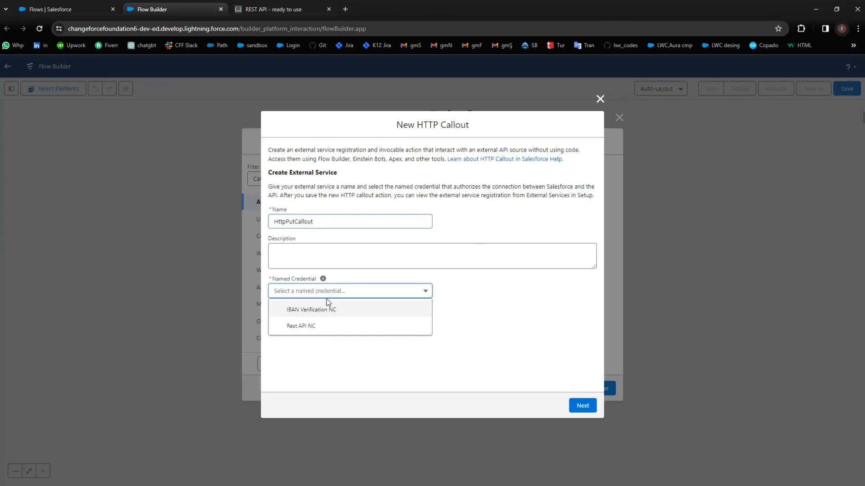
left_click(308, 327)
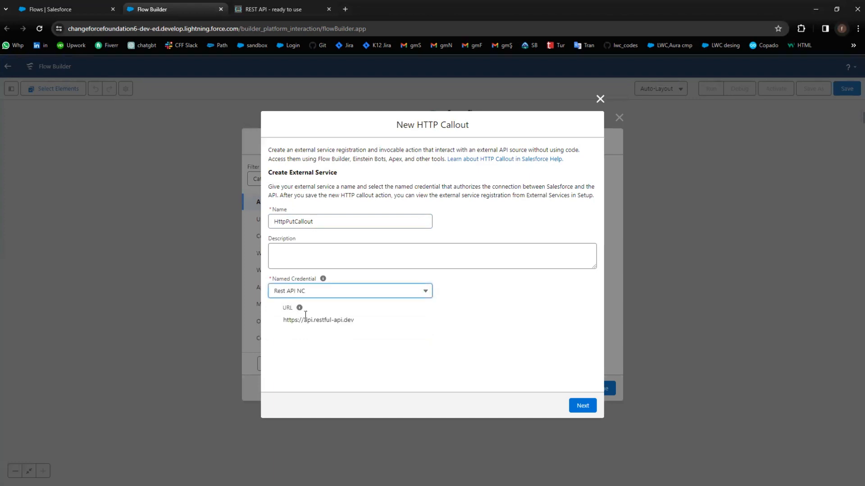
left_click_drag(354, 320, 274, 329)
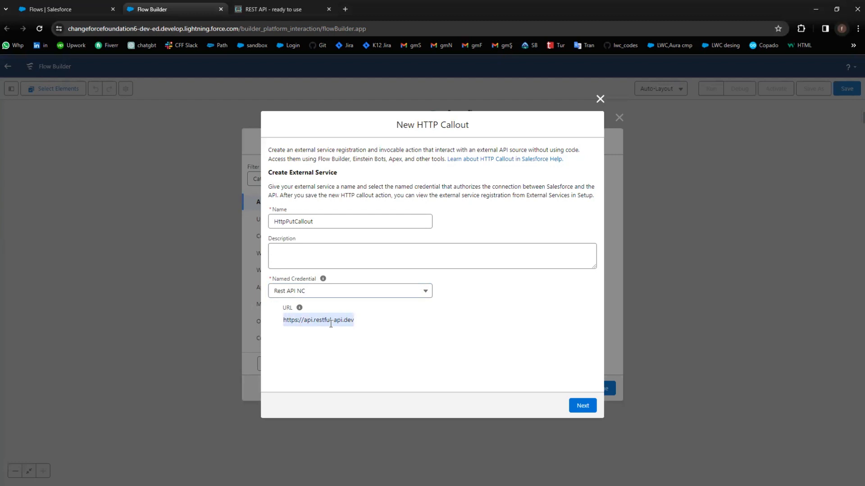
left_click(581, 405)
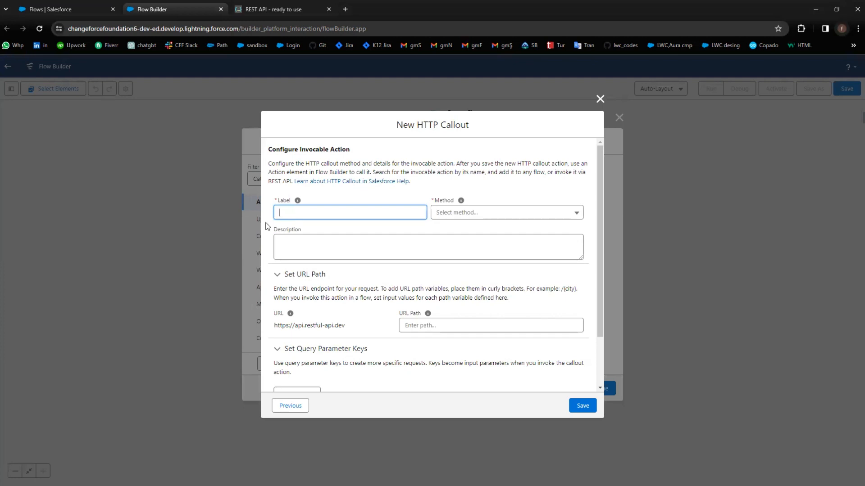
- Label the callout's invocable action "HttpPutInvocable" and set its method to PUT
type("HttpP")
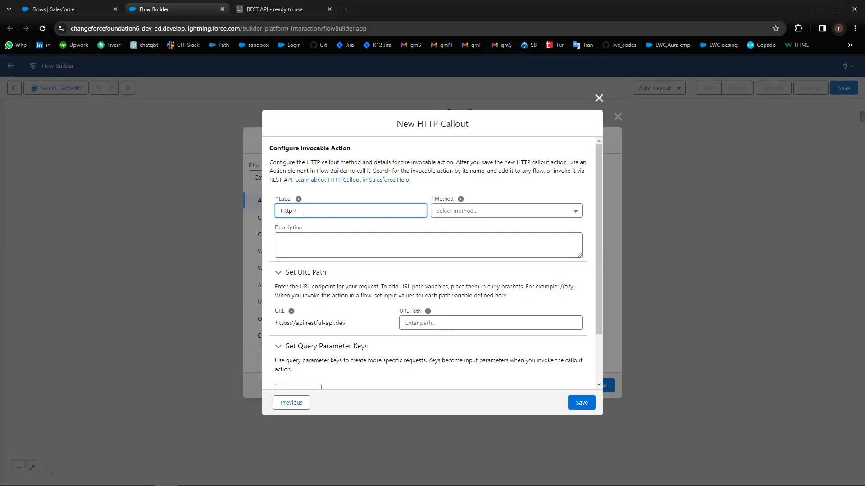
type("utInvocable")
left_click(358, 226)
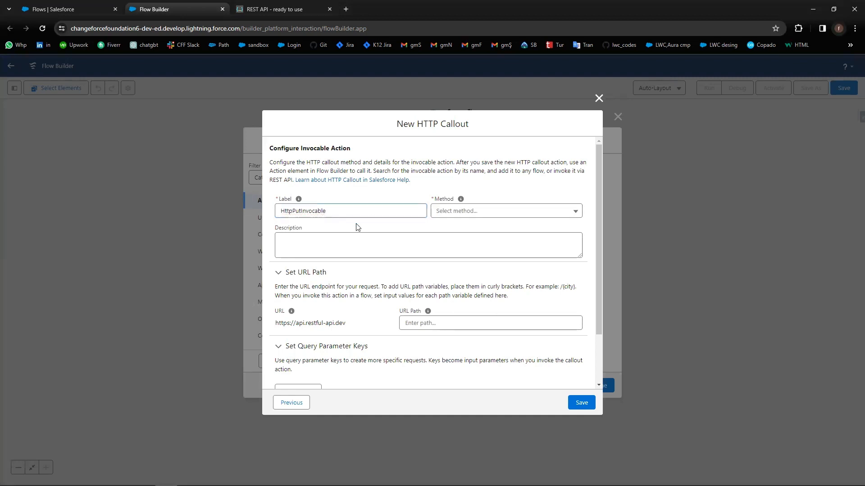
left_click(475, 217)
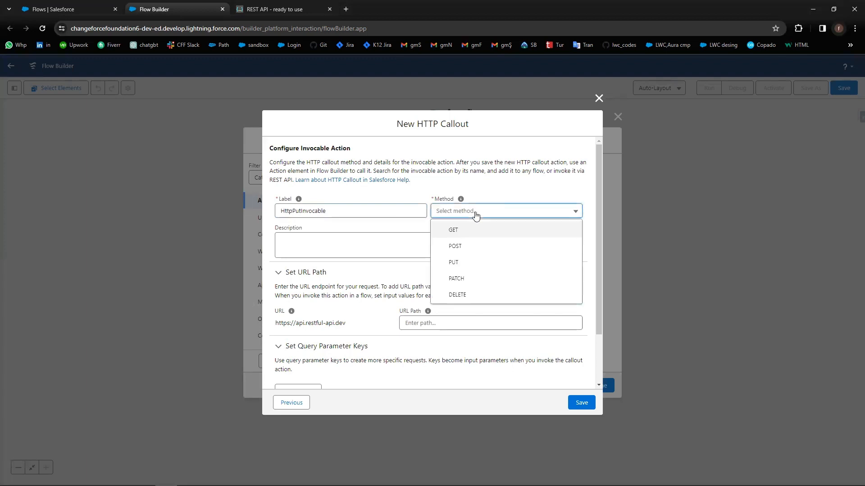
left_click(453, 262)
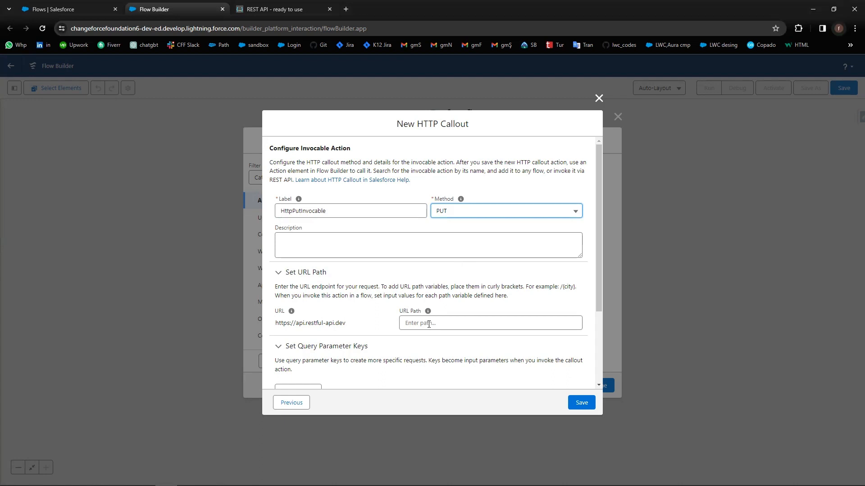
- Switch to the REST API page, copy "/objects/" from the PUT request URL, and return to Flow Builder
left_click(281, 7)
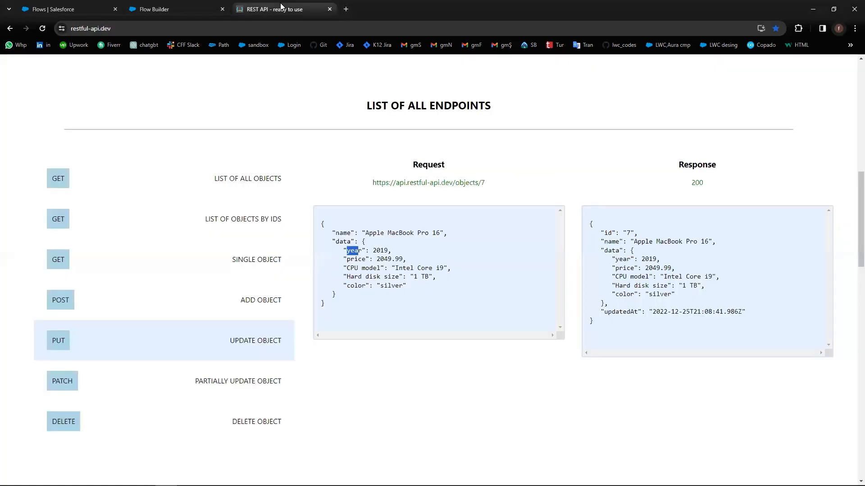
left_click(460, 188)
left_click_drag(453, 182, 483, 183)
key("ctrl+c")
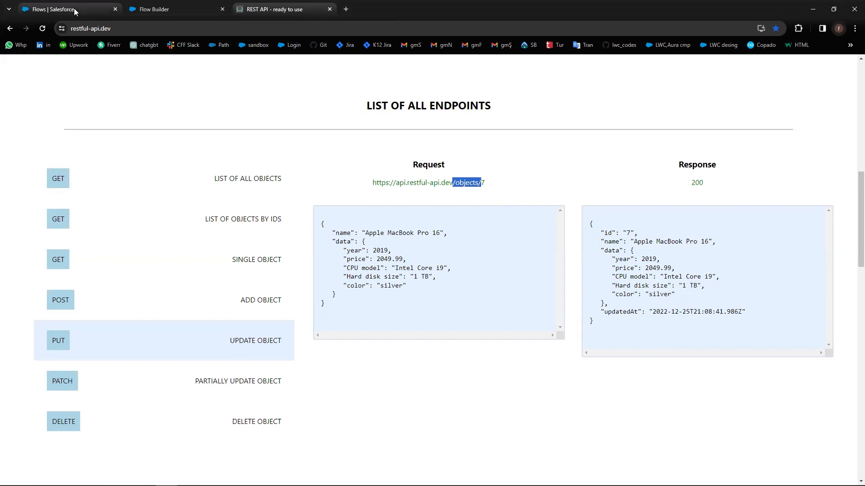
mouse_move(83, 14)
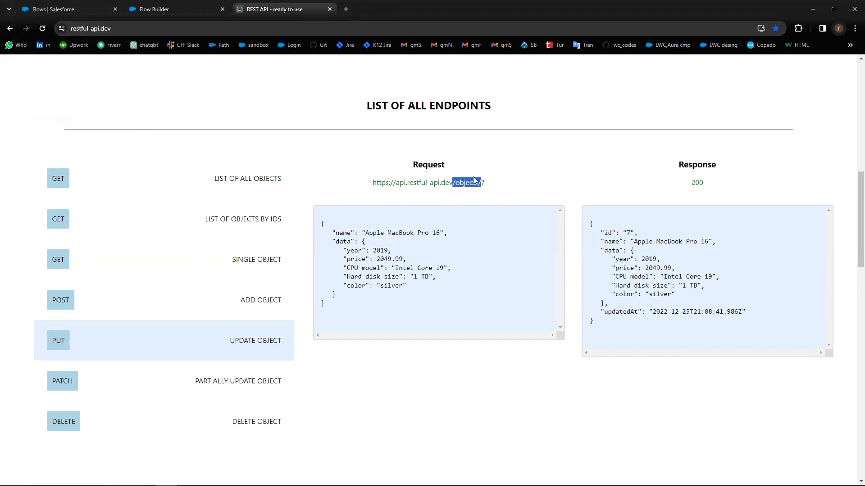
left_click(72, 9)
key("ctrl+Tab")
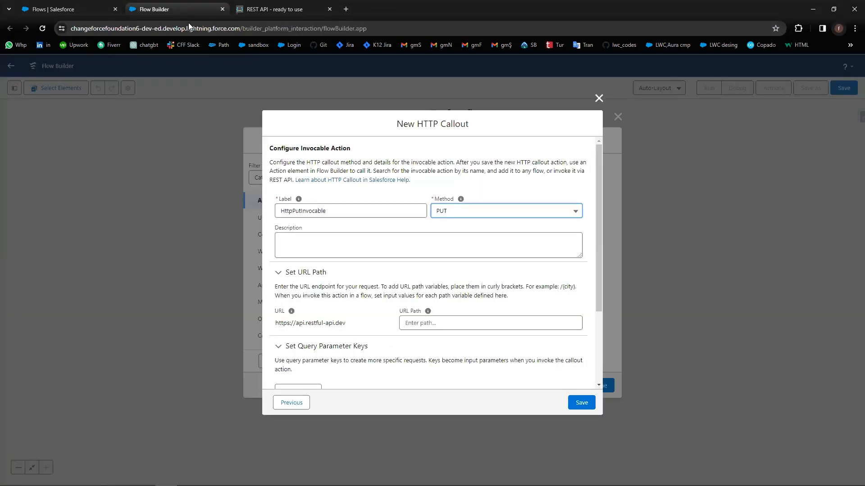
- Set the callout's URL path to "/objects/{id}" and the id key's data type to String
left_click(423, 324)
key("ctrl+v")
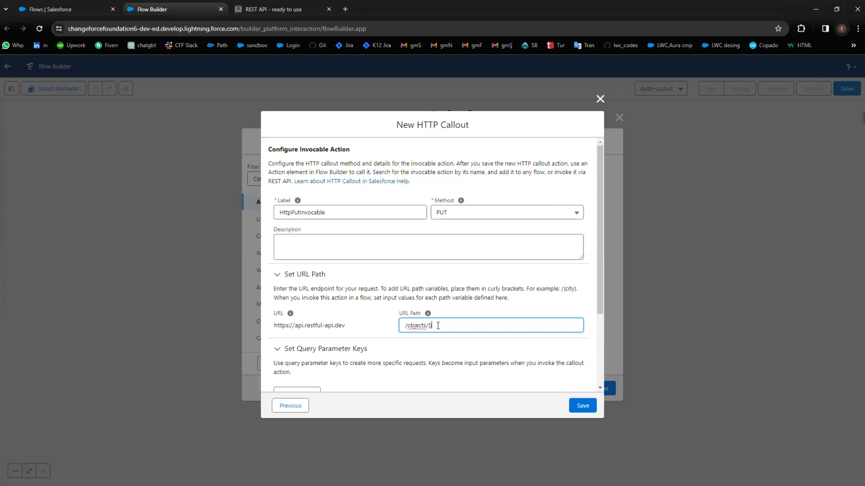
key("Left")
type("id")
left_click(482, 315)
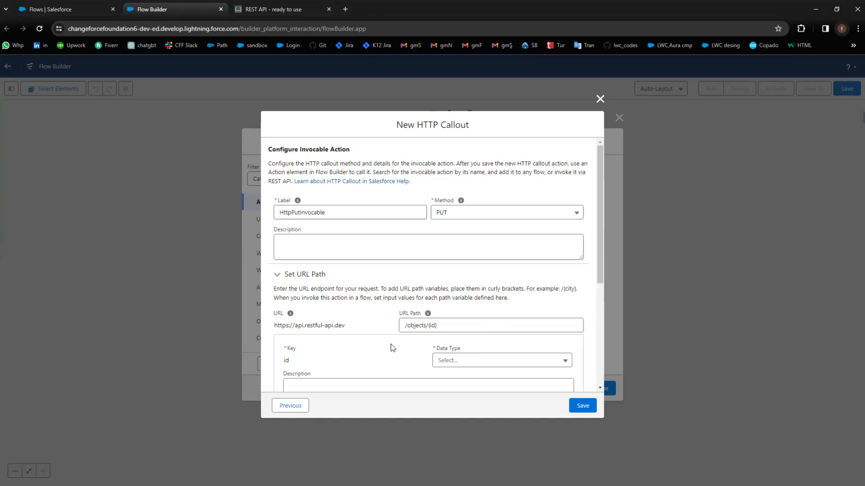
left_click(464, 365)
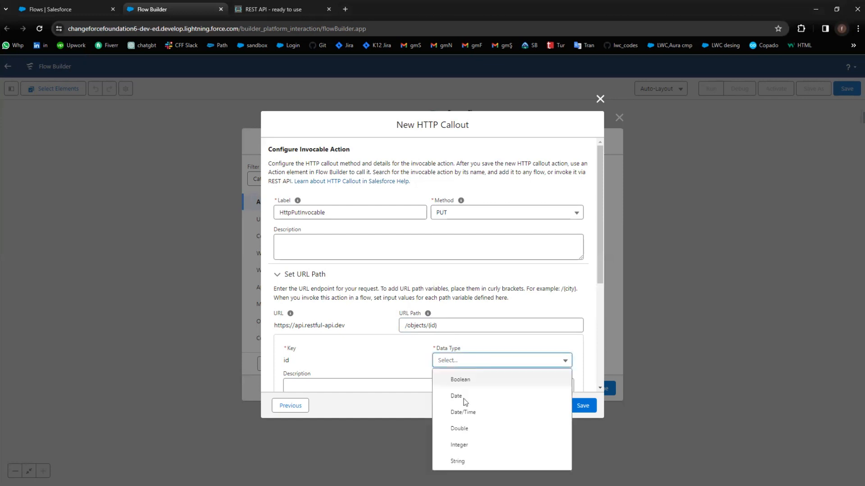
left_click(463, 460)
- Copy the full sample JSON request of the PUT endpoint from the REST API page and return to Flow Builder
scroll(396, 347, "down", 3)
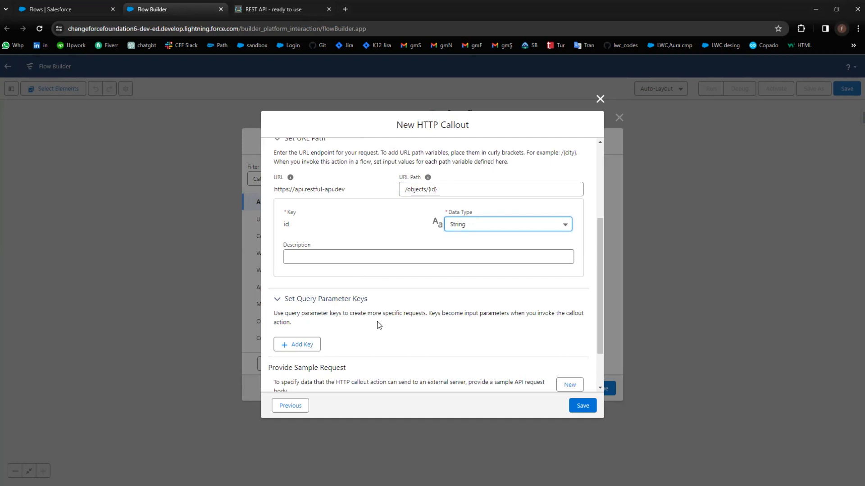
scroll(387, 324, "down", 1)
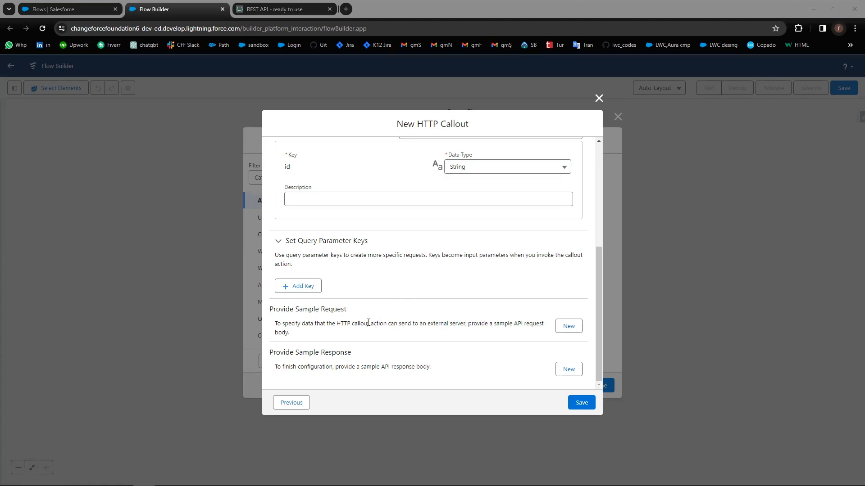
left_click(278, 11)
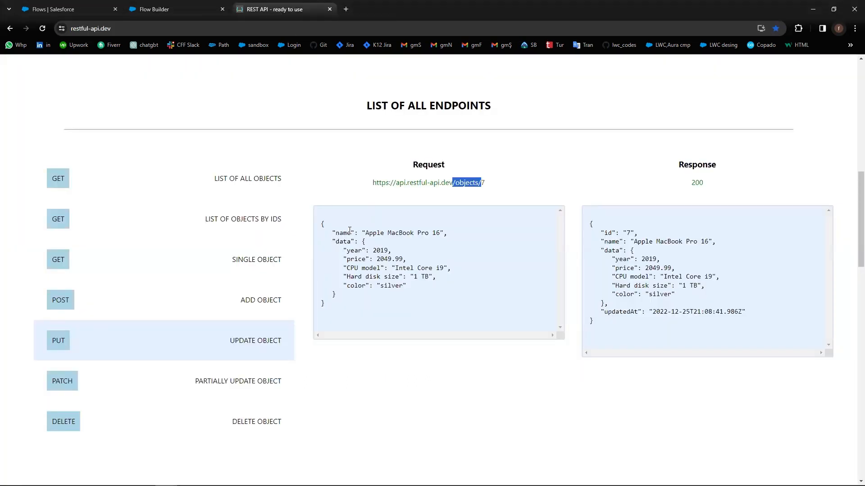
left_click(322, 224)
left_click_drag(323, 224, 375, 302)
key("ctrl+c")
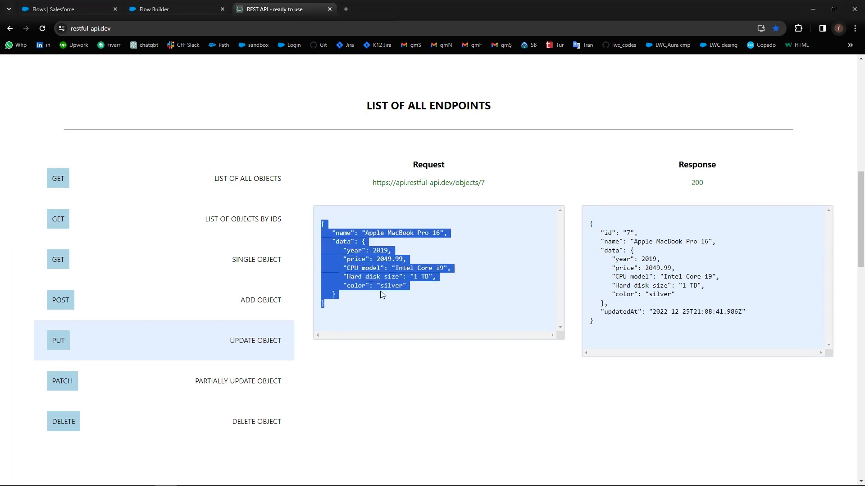
left_click(189, 9)
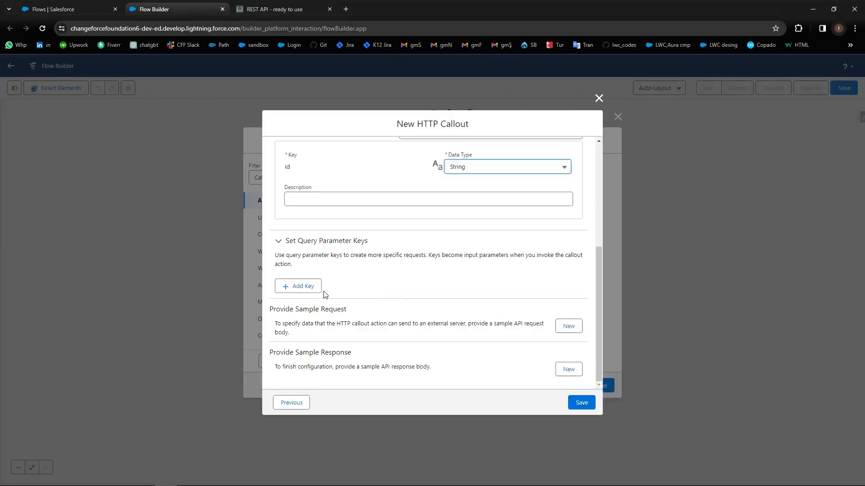
- Provide the copied JSON as the callout's sample request, review its data structure and finish it
left_click(568, 327)
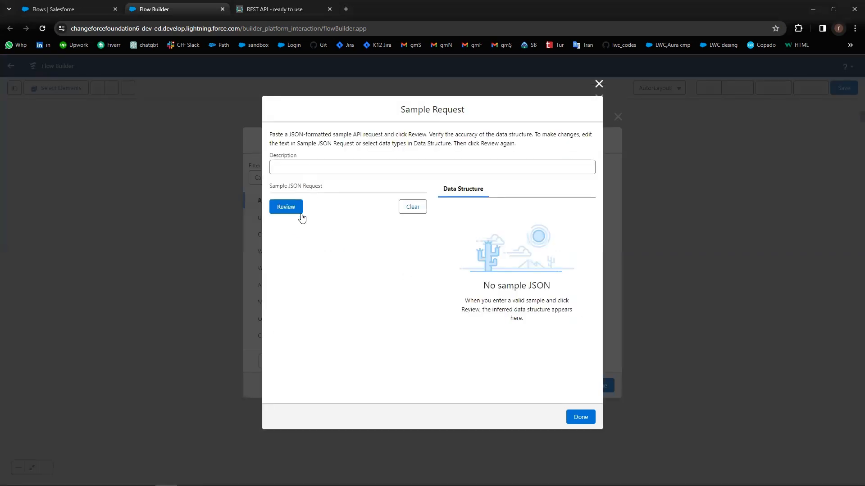
key("ctrl+v")
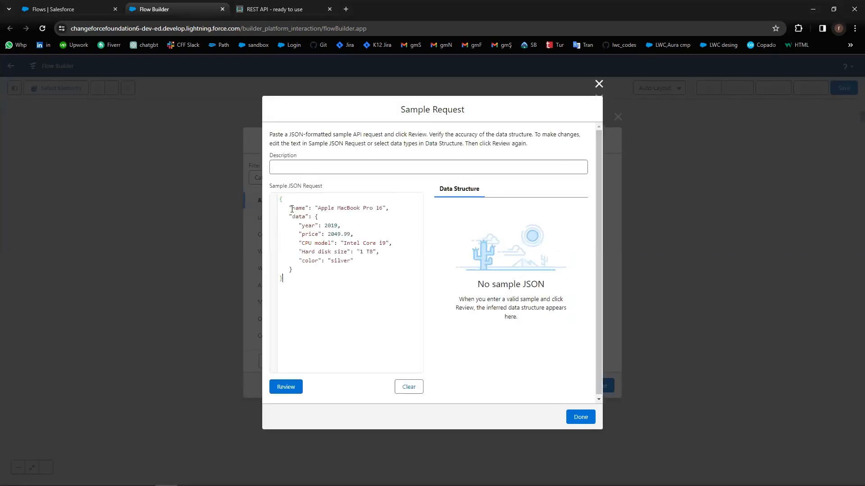
left_click(295, 390)
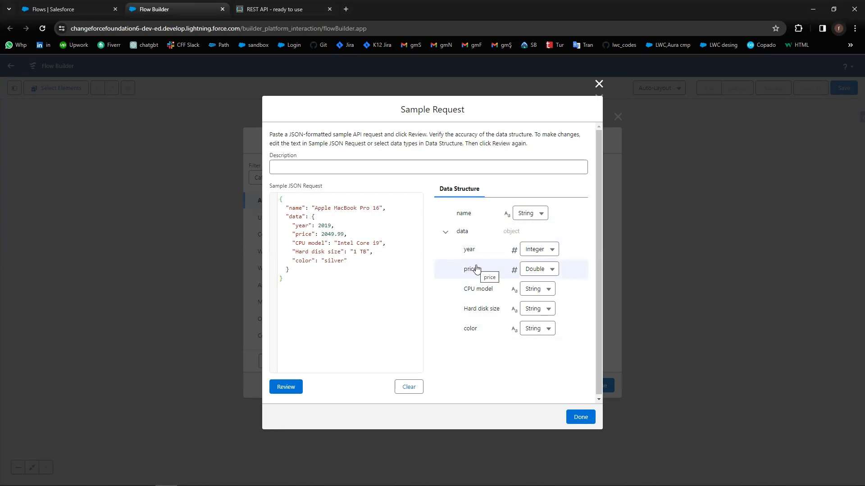
left_click(581, 418)
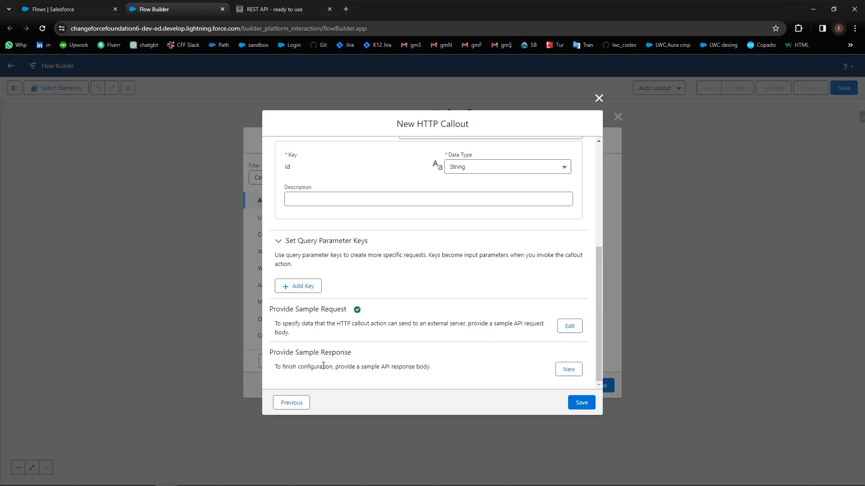
- Start a new sample response and copy the PUT endpoint's full JSON response from the REST API page for it
left_click(569, 369)
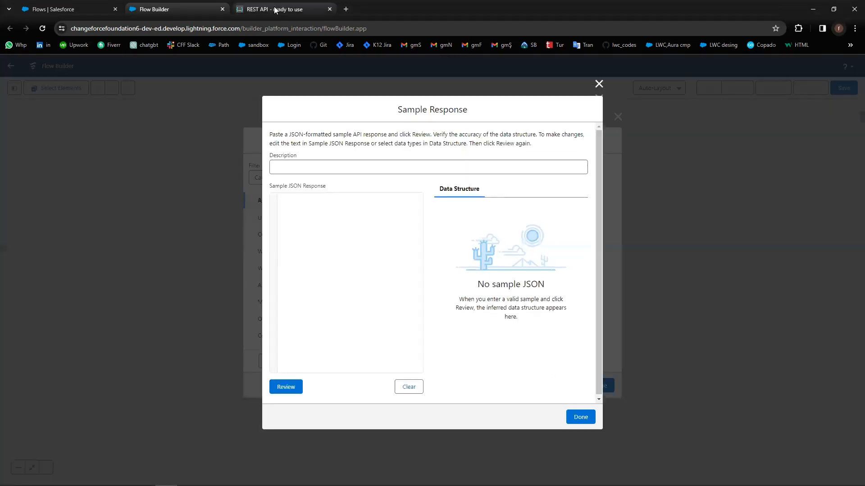
left_click(273, 9)
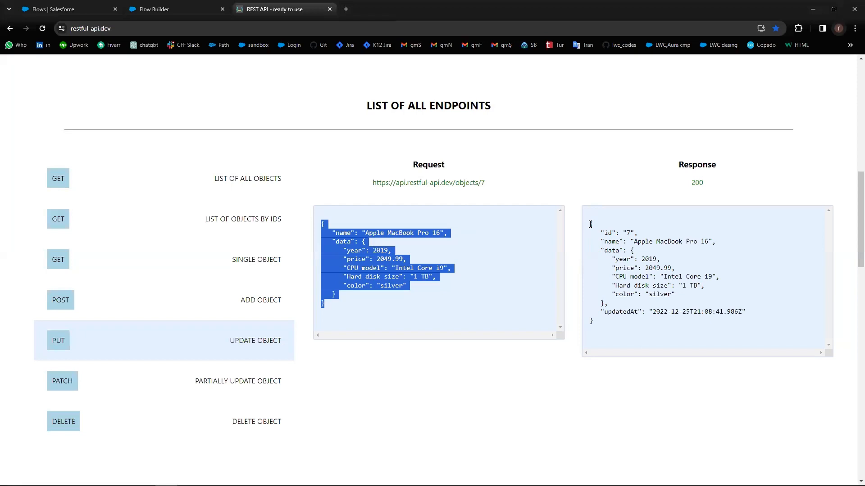
left_click_drag(590, 224, 618, 325)
key("ctrl+c")
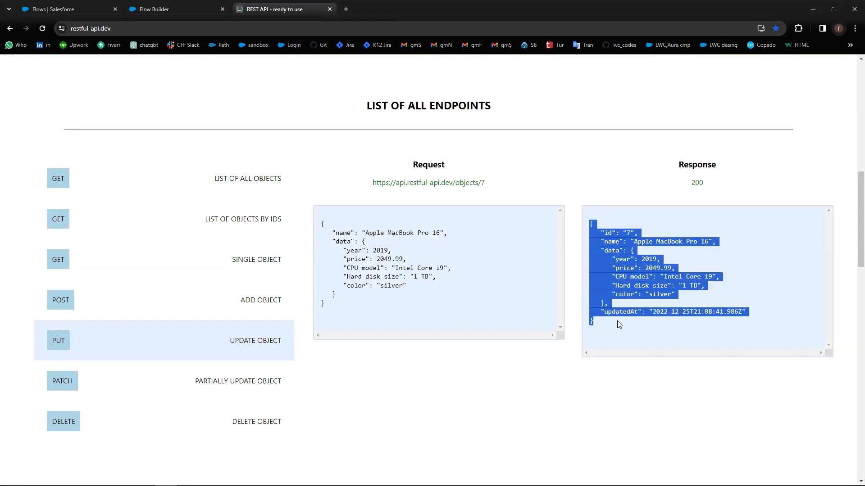
left_click(175, 10)
- Paste the copied JSON as the callout's sample response, review its data structure and finish it
left_click(338, 253)
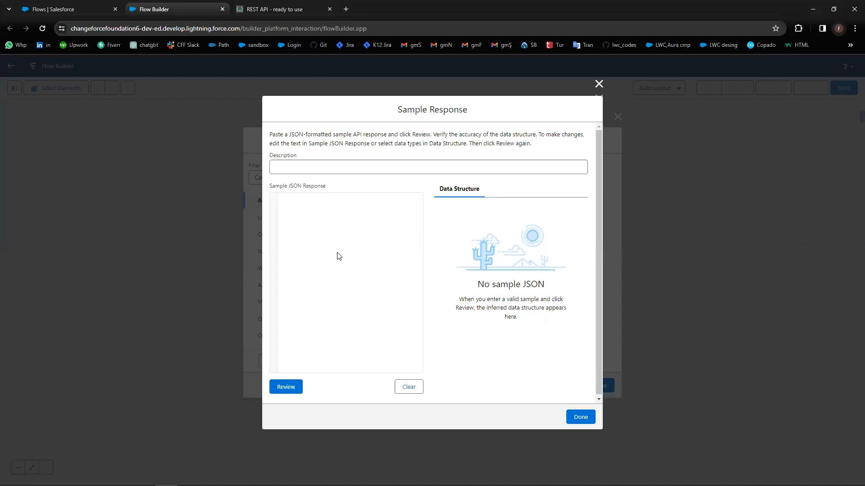
key("ctrl+v")
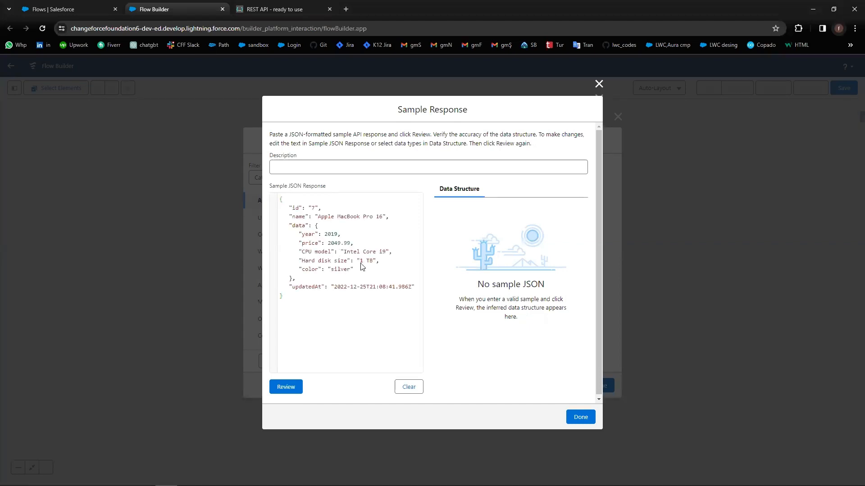
left_click(287, 388)
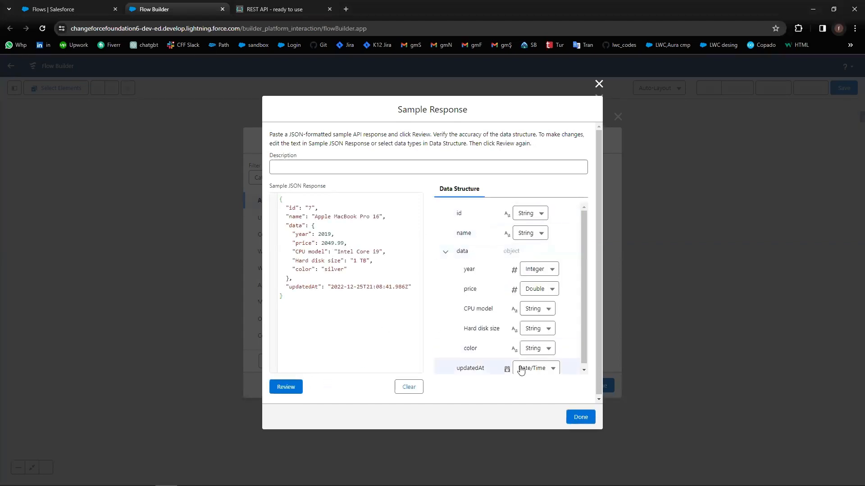
scroll(506, 347, "down", 1)
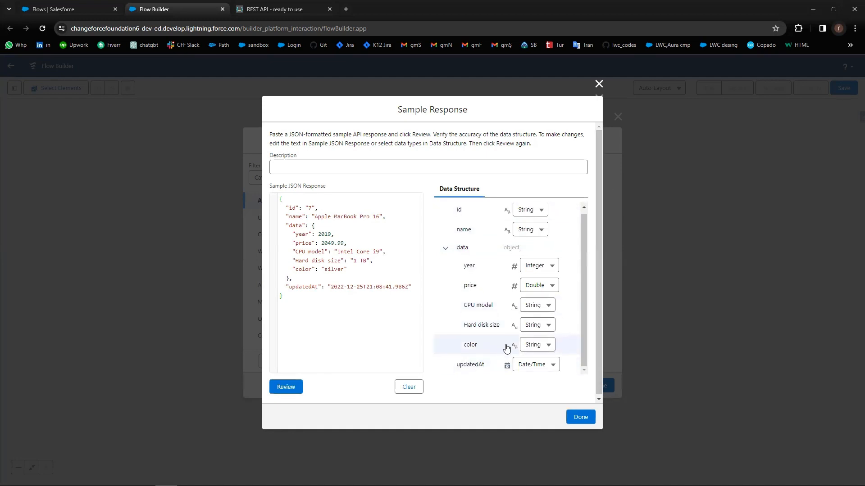
left_click(581, 417)
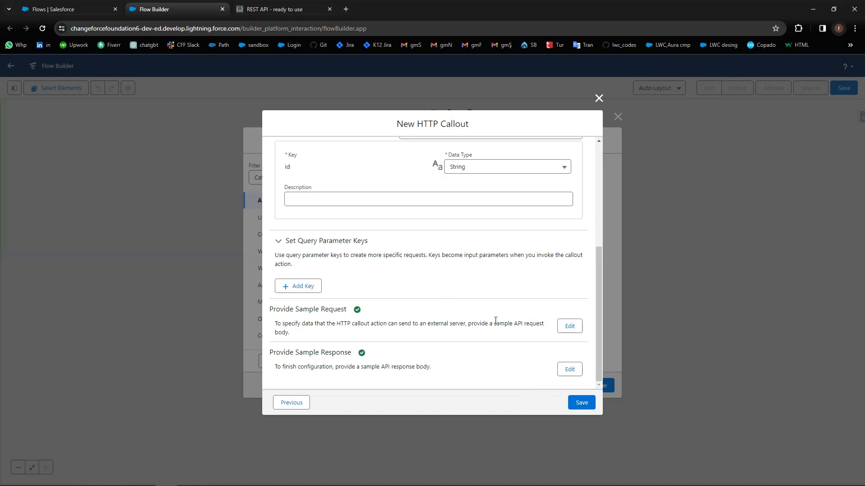
- Save the HTTP callout and label the new flow action "Http Put Action"
left_click(581, 403)
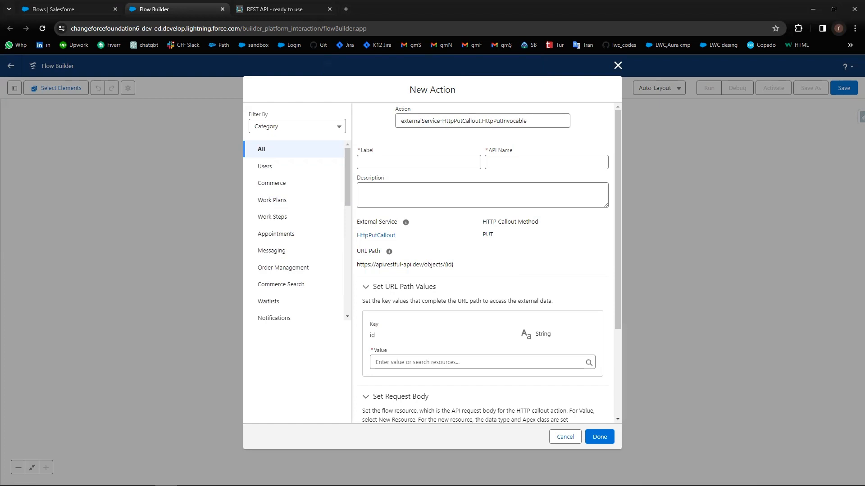
left_click(400, 162)
type("Http Put")
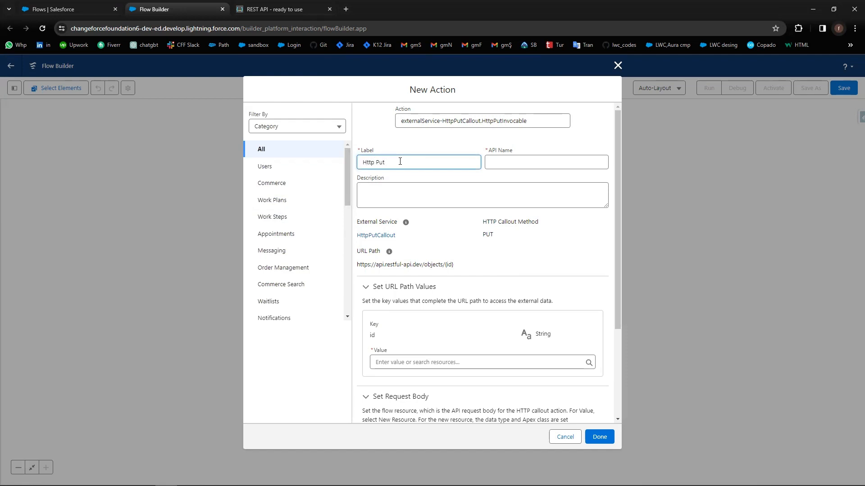
type(" Action")
left_click(433, 219)
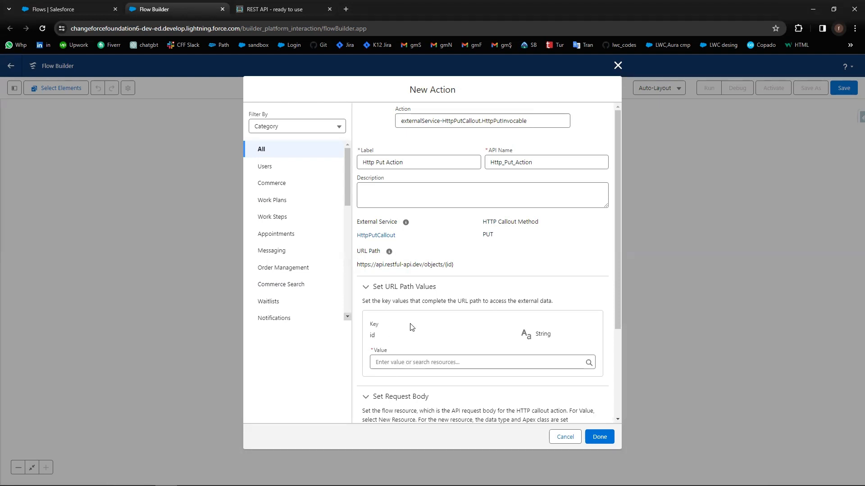
- Set the URL path value of the id key to the ID screen component
left_click(419, 363)
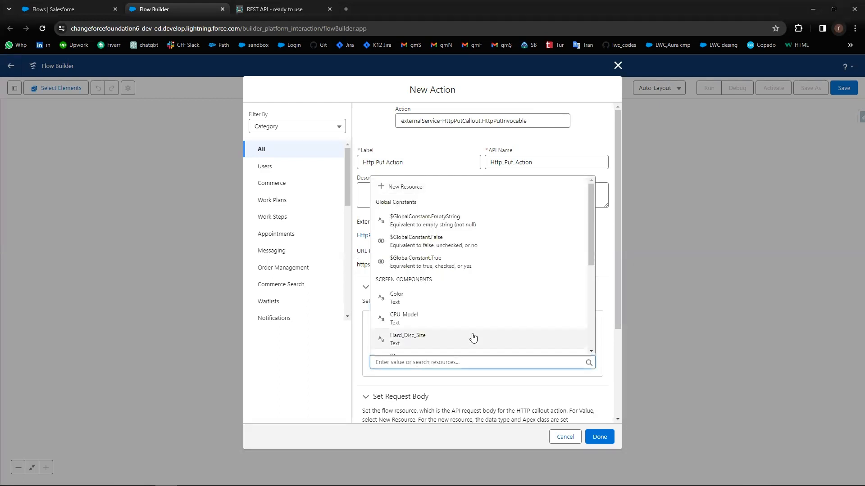
scroll(472, 338, "down", 1)
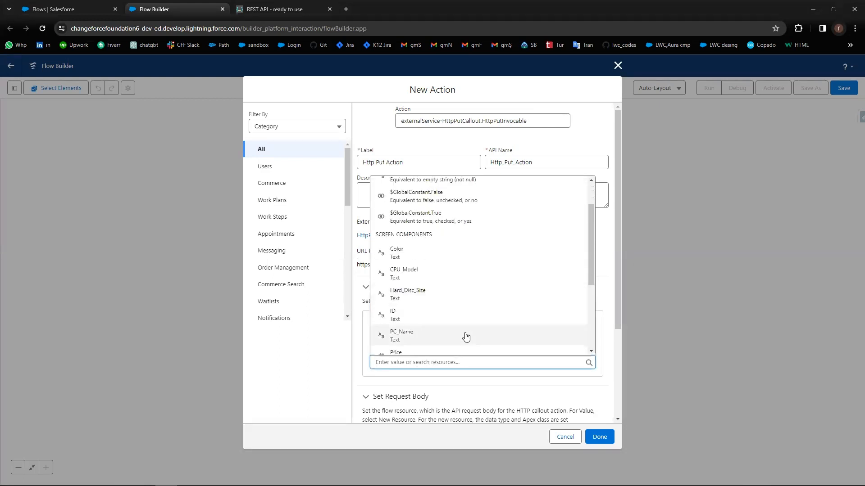
left_click(396, 318)
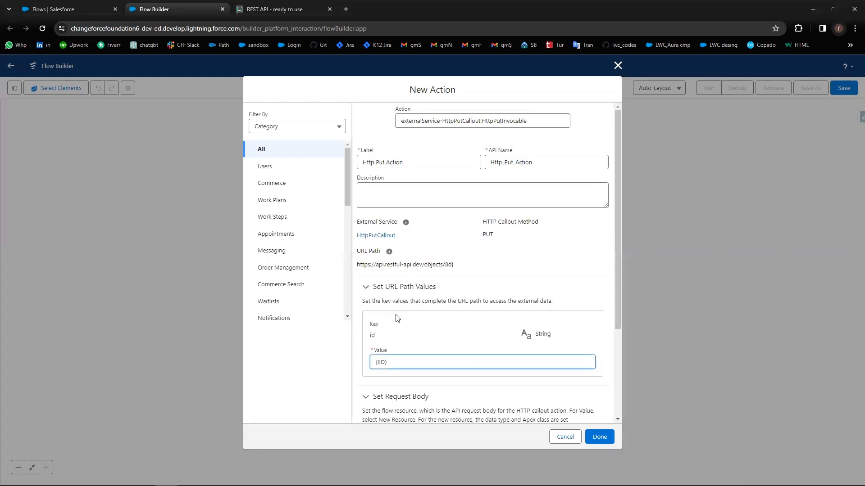
scroll(449, 327, "down", 1)
left_click(462, 349)
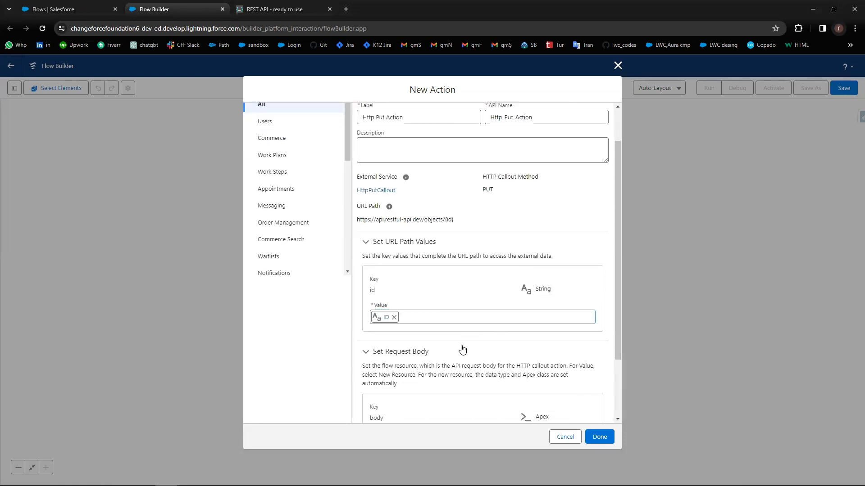
- Create a new resource named myPutCallout as the request body value and finish the Http Put Action
scroll(462, 349, "down", 2)
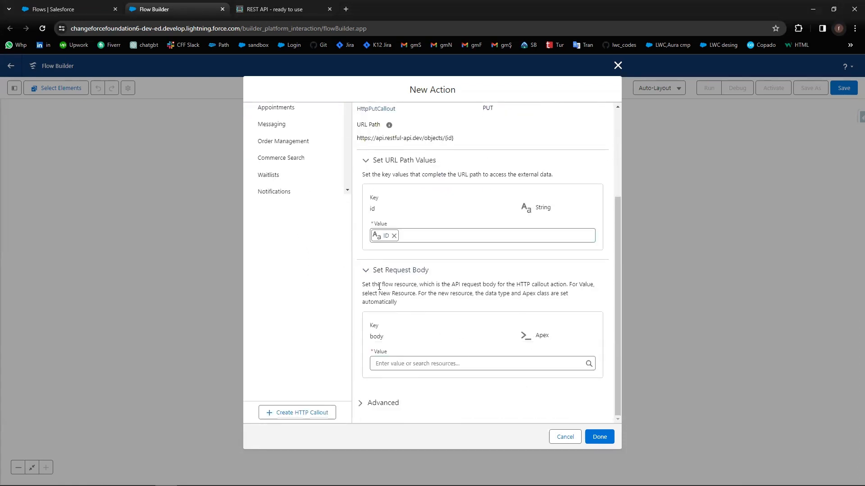
left_click_drag(569, 285, 416, 303)
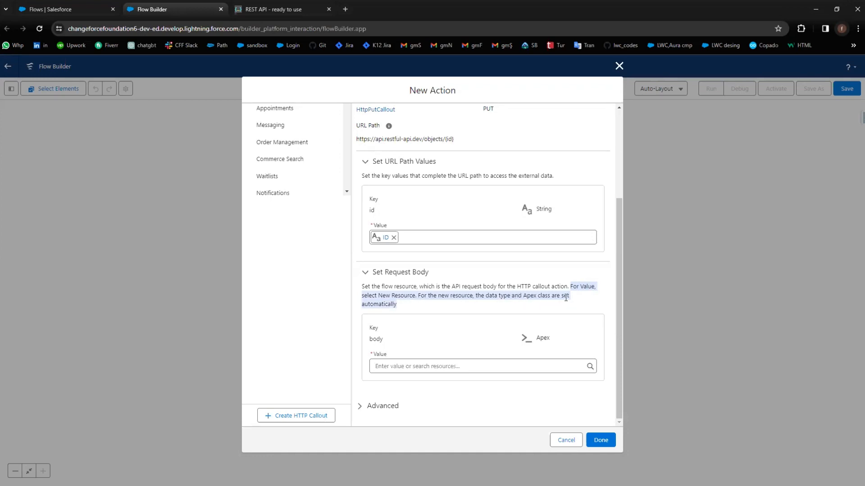
left_click(430, 366)
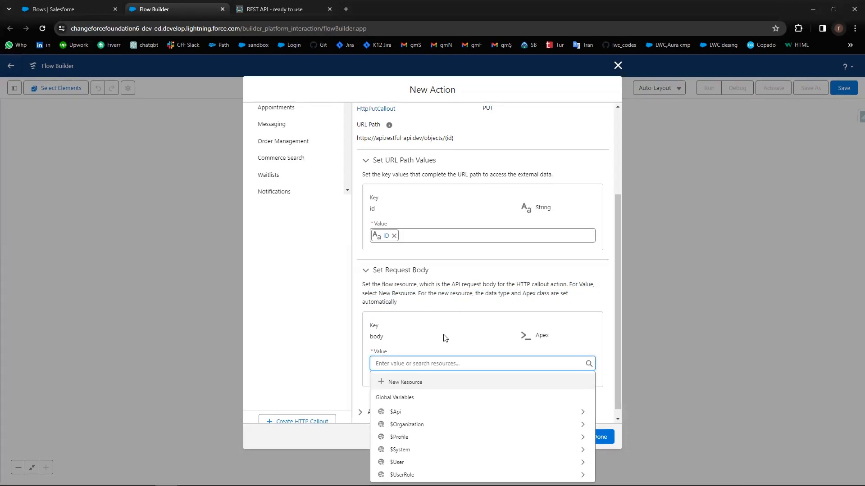
left_click(410, 384)
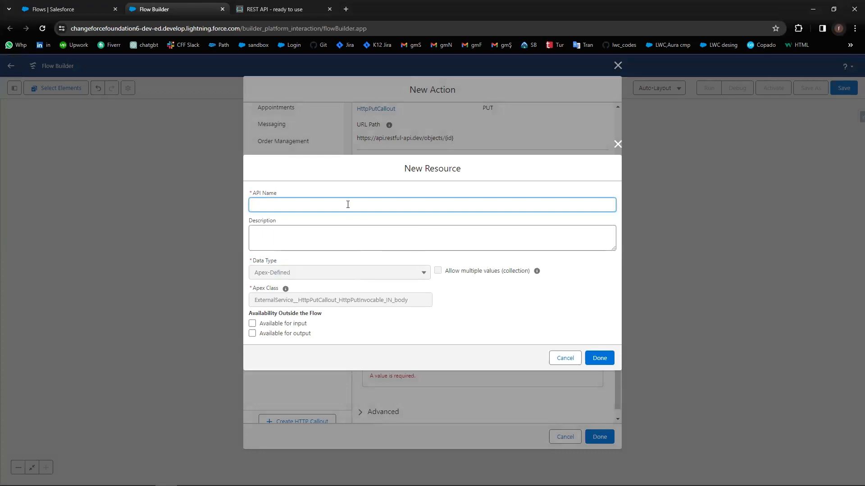
type("myPutCallout")
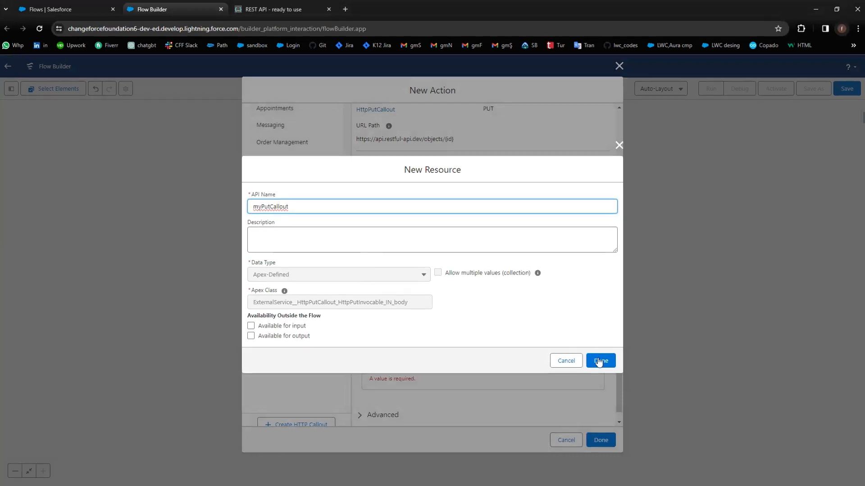
left_click(602, 361)
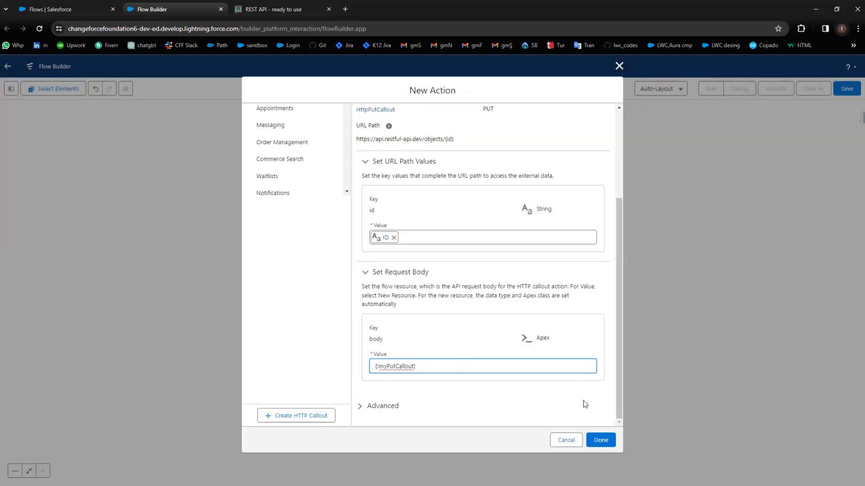
left_click(604, 444)
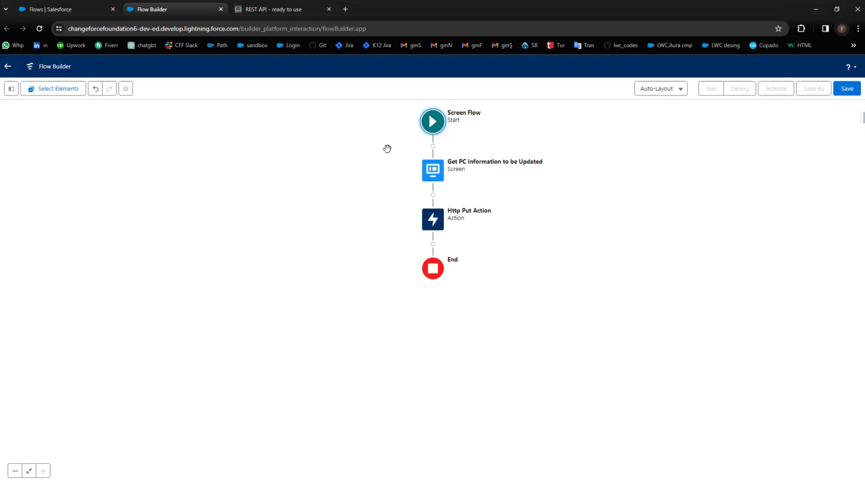
- Add an Assignment element between the screen and the Http Put Action, labelled "Assign Values to Put Method"
left_click(433, 195)
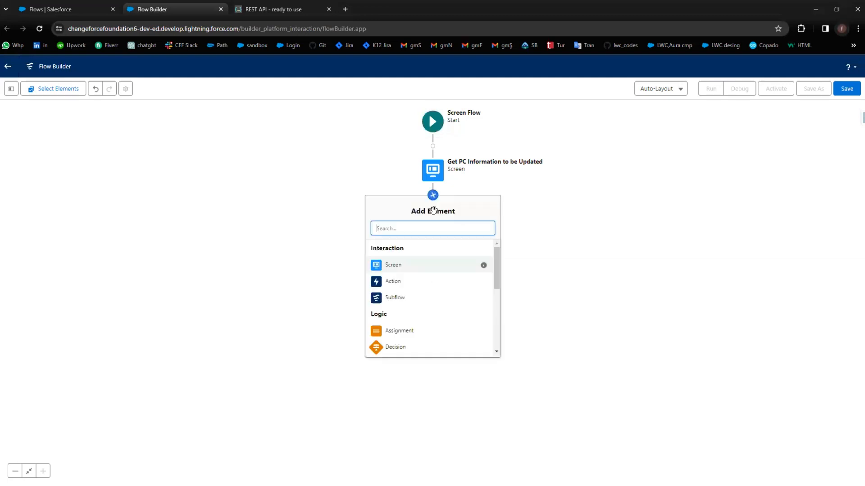
left_click(399, 331)
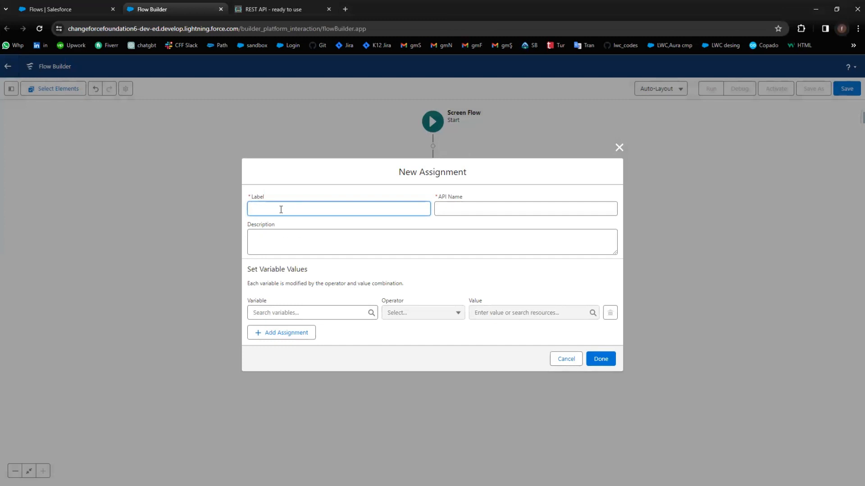
type("Assign Values to Put Method")
left_click(356, 222)
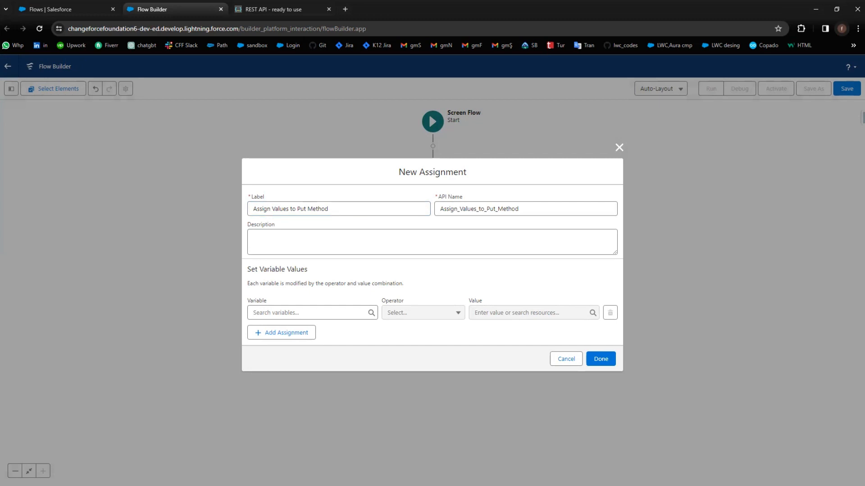
- In the first assignment row, set myPutCallout > name equal to the PC_Name screen component
left_click(334, 317)
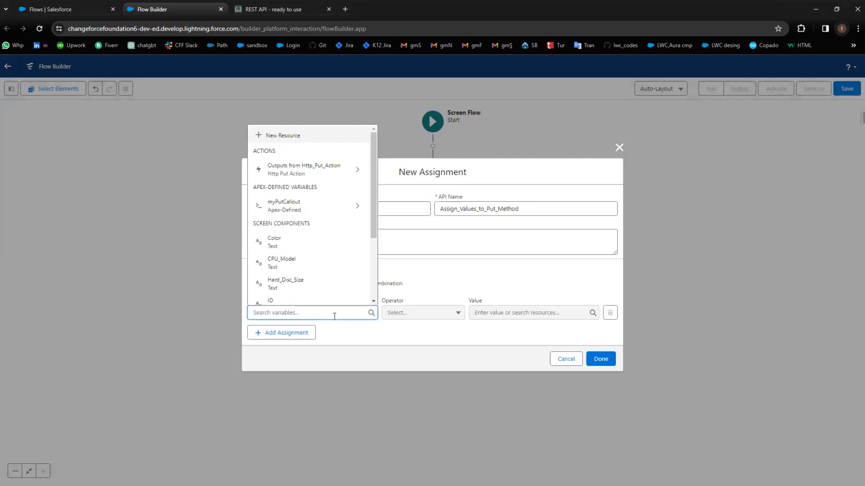
left_click(291, 205)
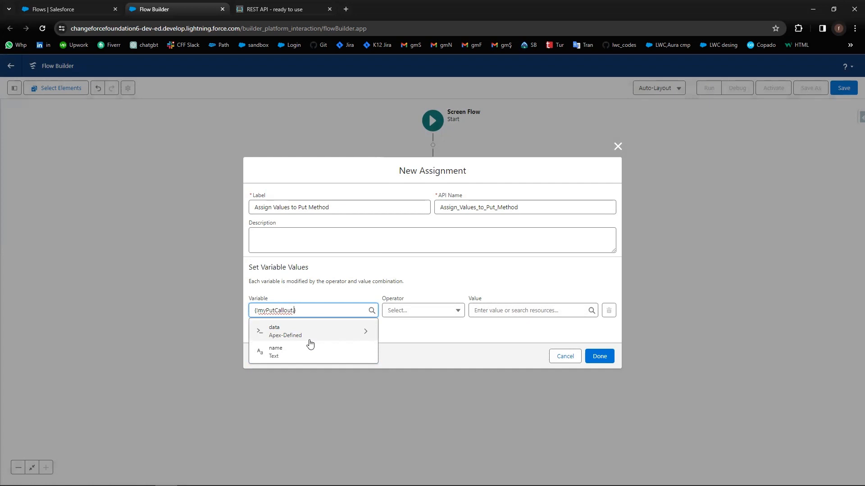
left_click(278, 357)
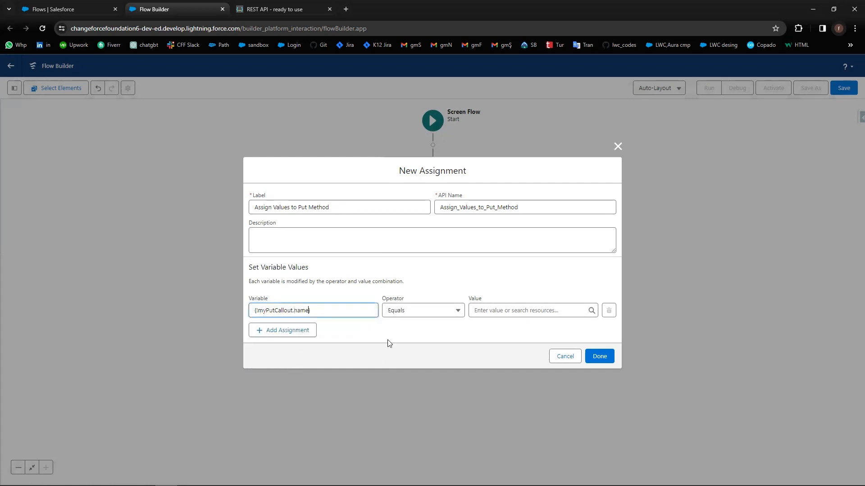
left_click(516, 311)
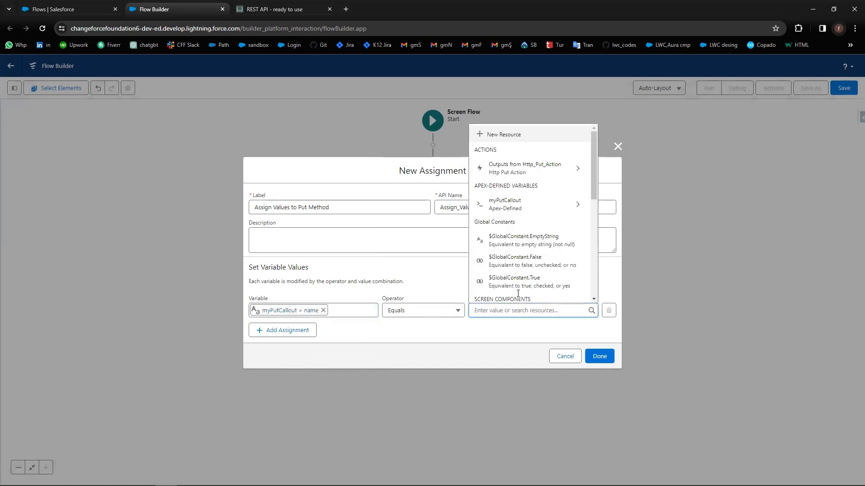
scroll(530, 248, "down", 3)
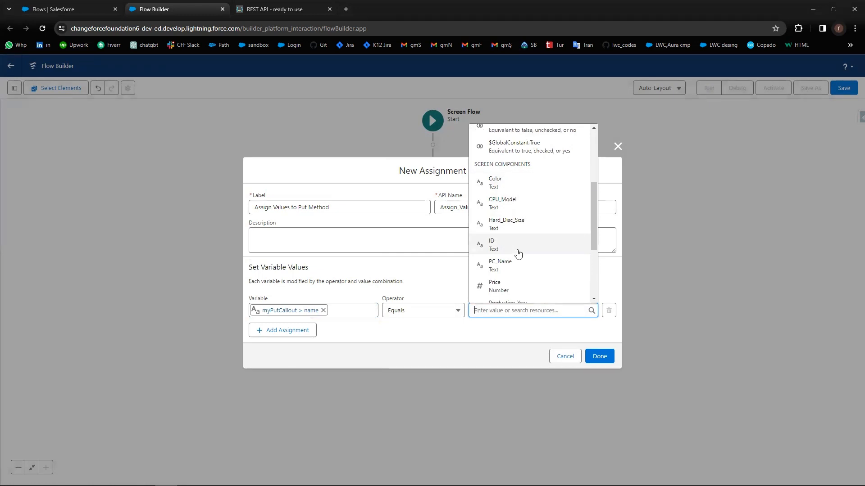
scroll(517, 252, "down", 1)
left_click(506, 222)
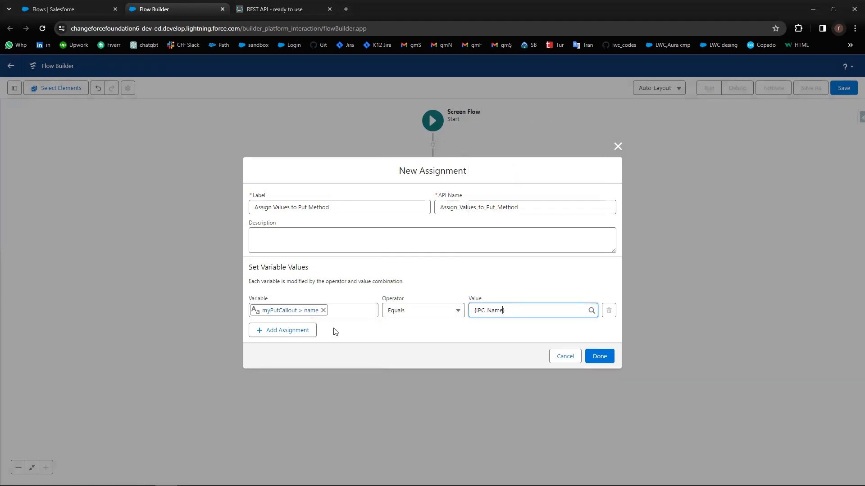
- Add an assignment that sets myPutCallout > data > CPUx20model equal to the CPU_Model screen component
left_click(289, 331)
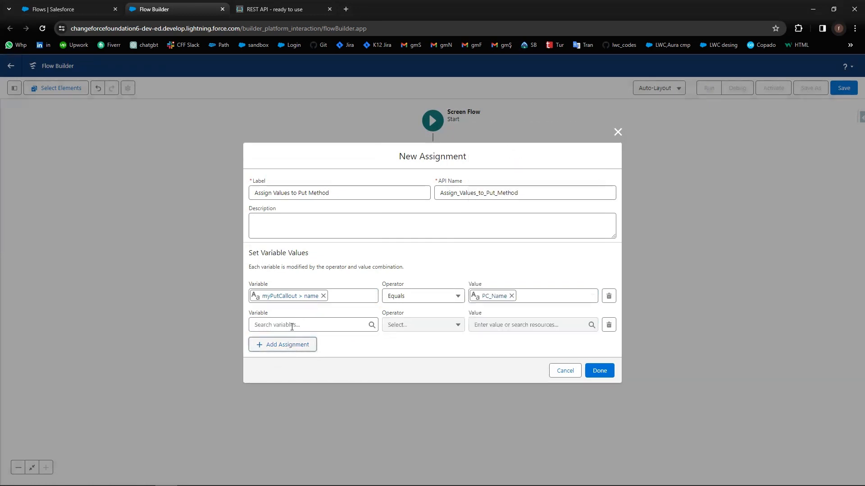
left_click(292, 325)
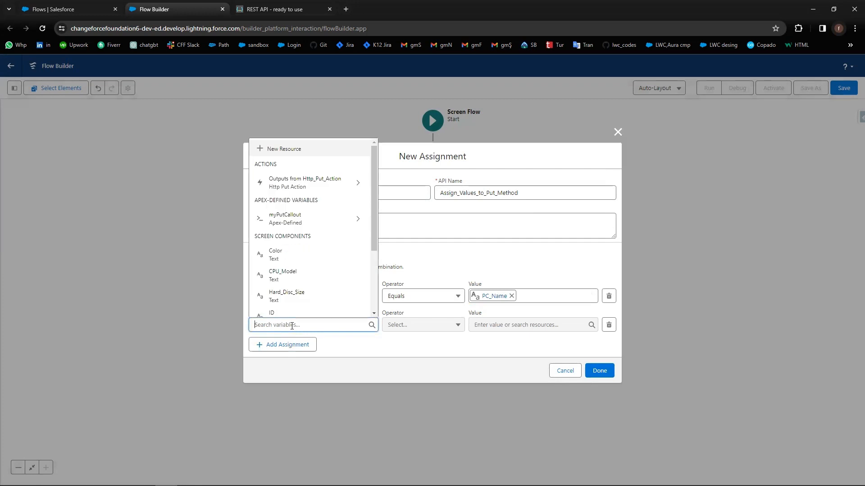
left_click(296, 218)
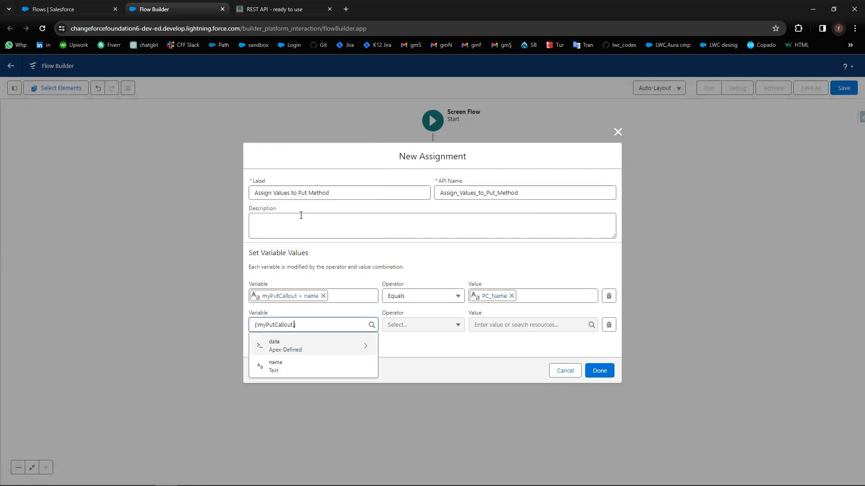
left_click(286, 349)
left_click(288, 349)
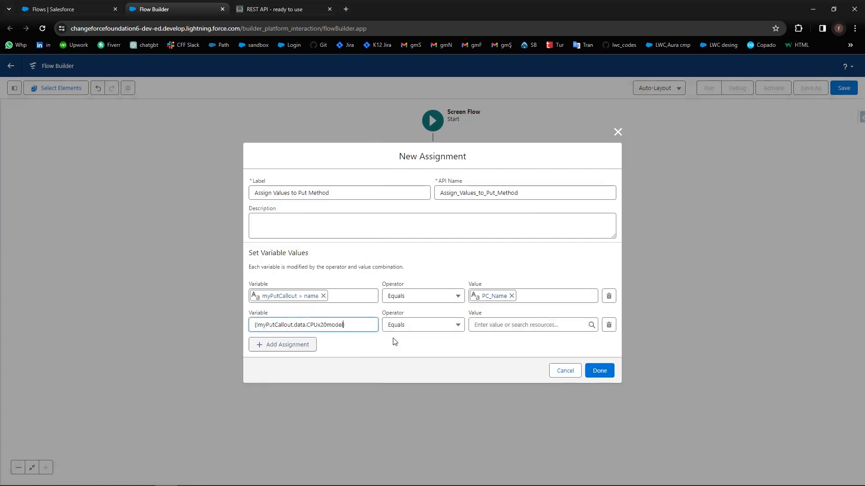
left_click(505, 326)
scroll(522, 306, "down", 2)
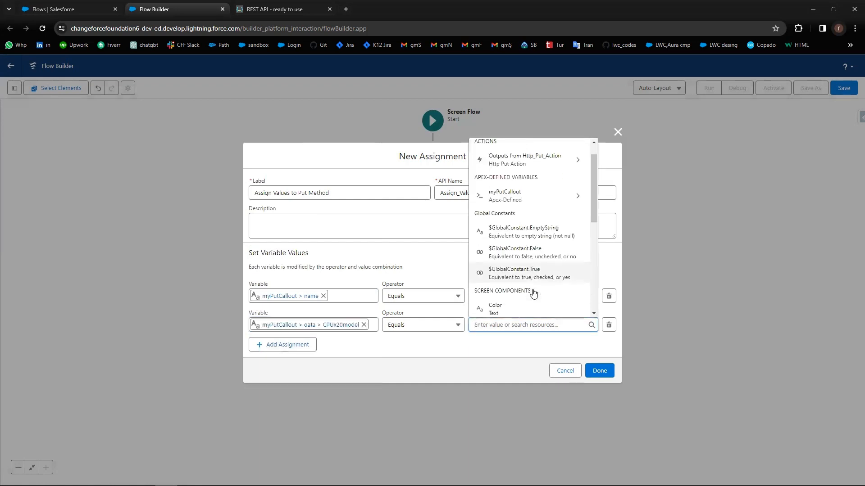
scroll(533, 294, "down", 2)
left_click(506, 264)
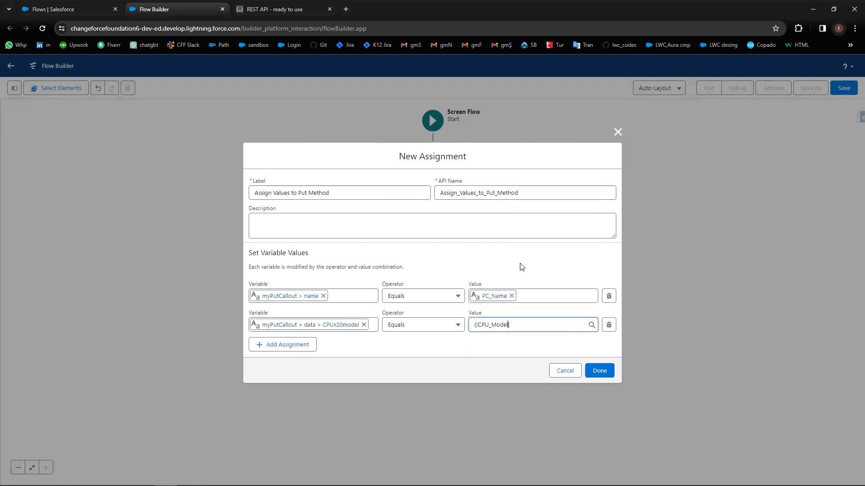
- Add an assignment that sets myPutCallout > data > Hardx20diskx20size equal to the Hard_Disc_Size screen component
left_click(286, 347)
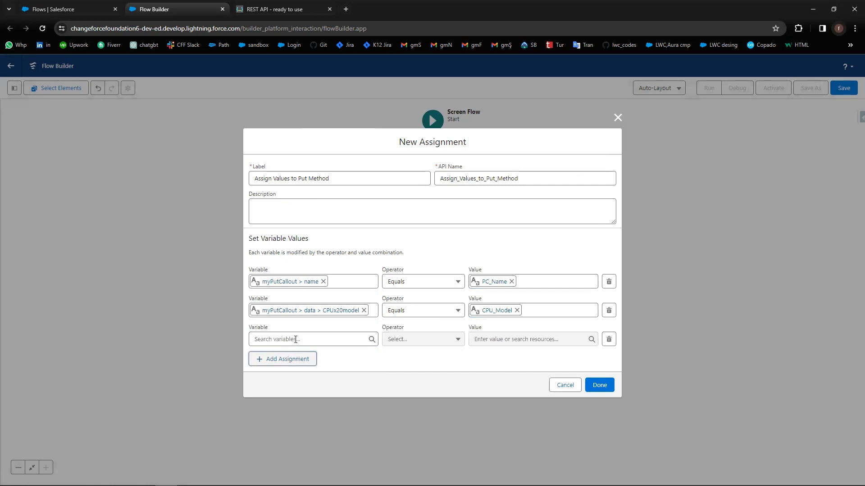
left_click(296, 339)
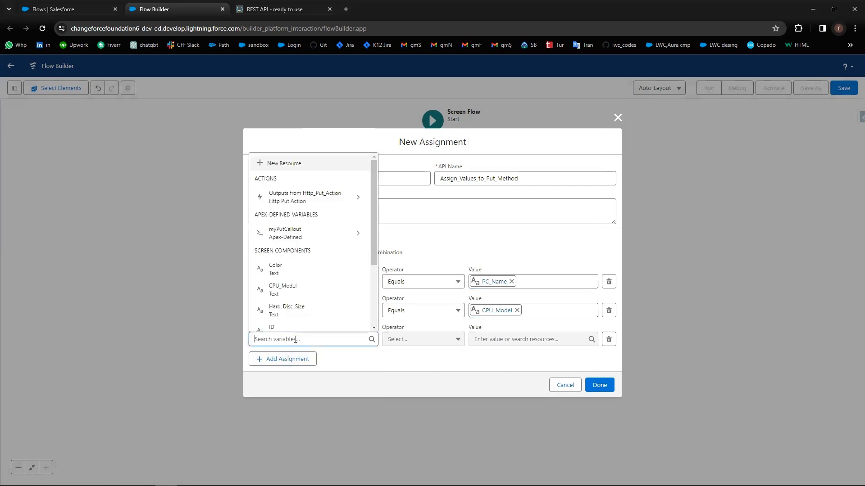
left_click(303, 237)
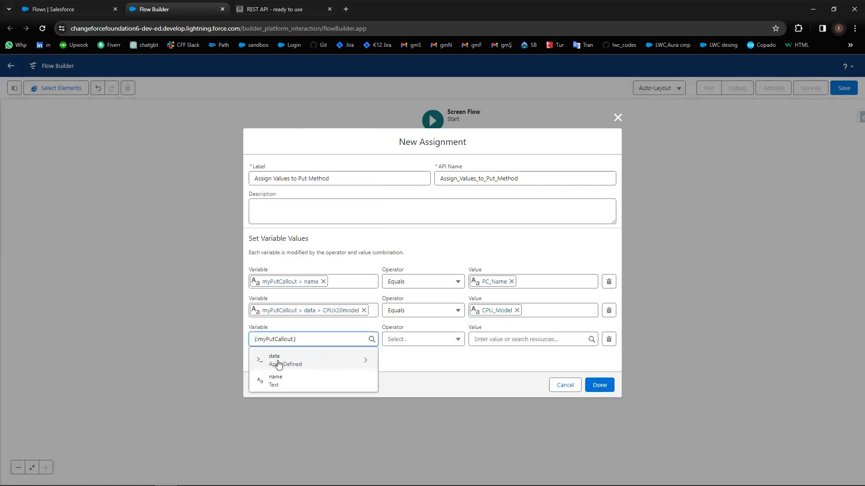
left_click(316, 364)
left_click(301, 380)
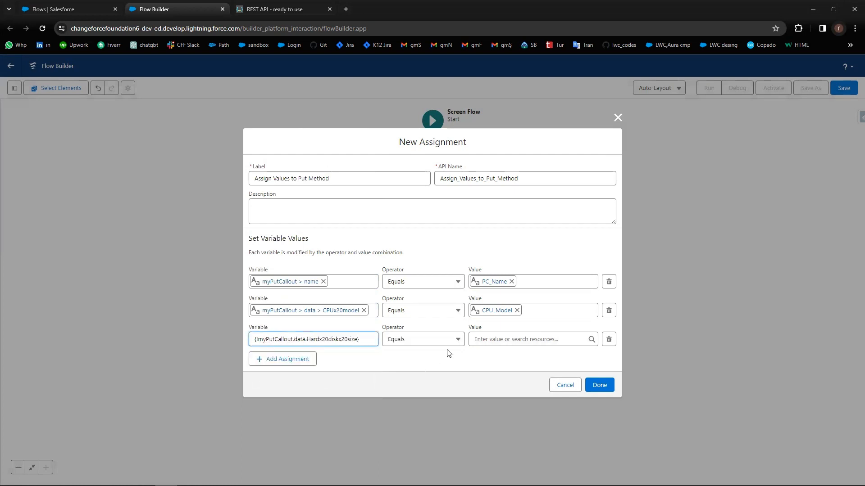
left_click(507, 338)
scroll(529, 300, "down", 2)
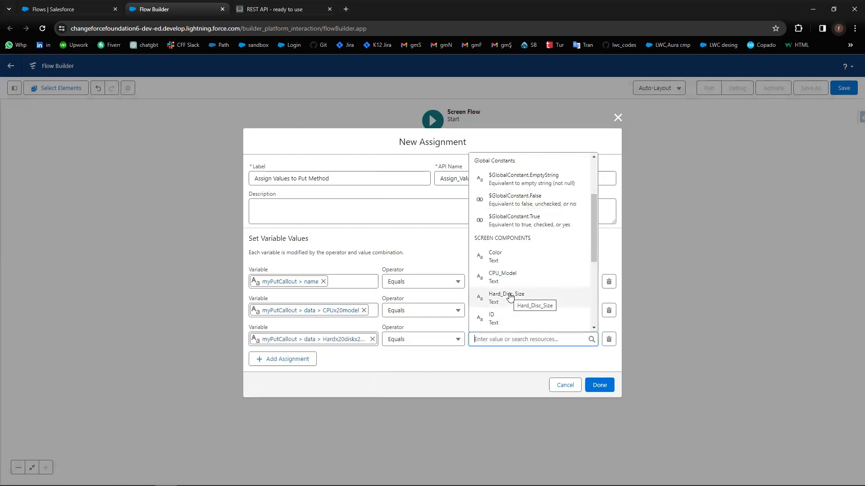
left_click(509, 297)
- Add an assignment that sets myPutCallout > data > color equal to the Color screen component
left_click(298, 358)
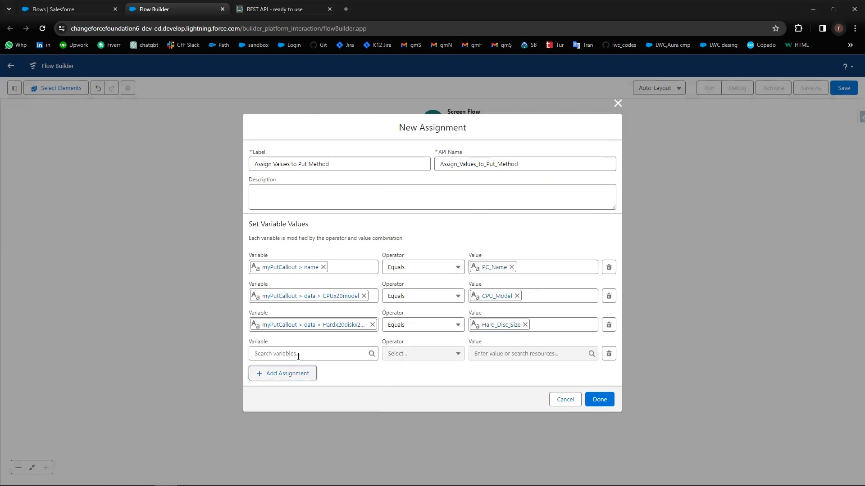
left_click(311, 354)
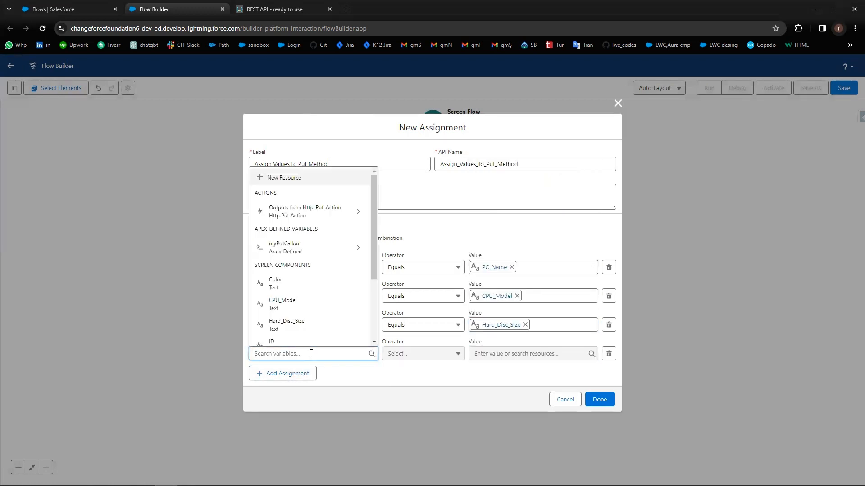
left_click(290, 249)
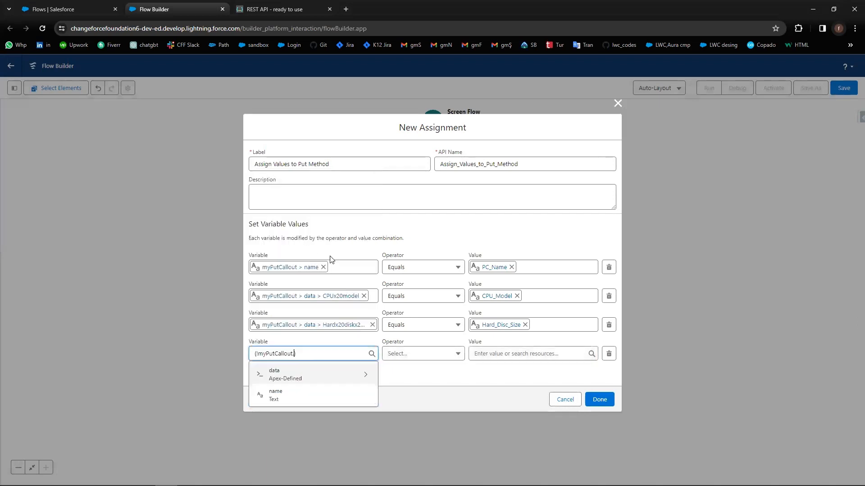
left_click(295, 380)
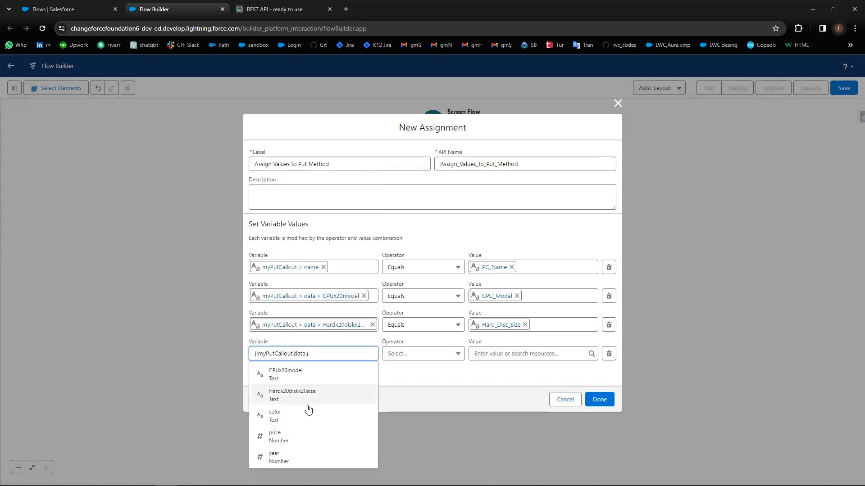
left_click(278, 416)
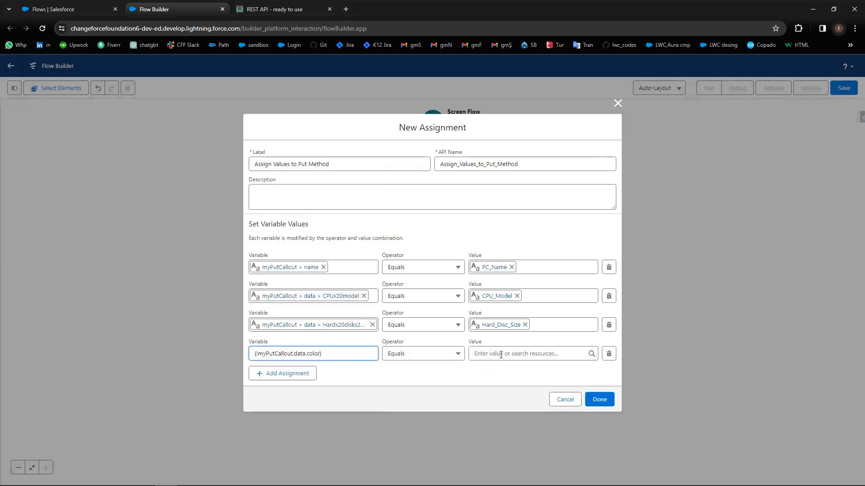
left_click(500, 354)
scroll(547, 324, "down", 5)
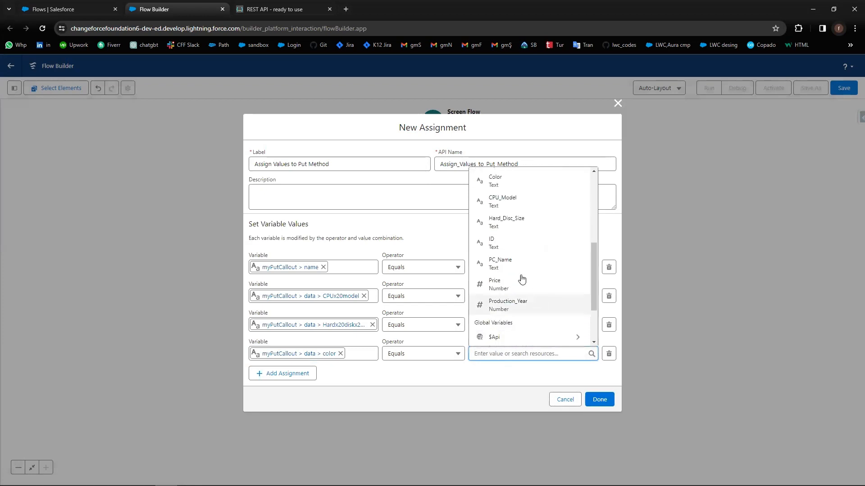
left_click(499, 188)
- Add an assignment that sets myPutCallout > data > price equal to the Price screen component
left_click(281, 373)
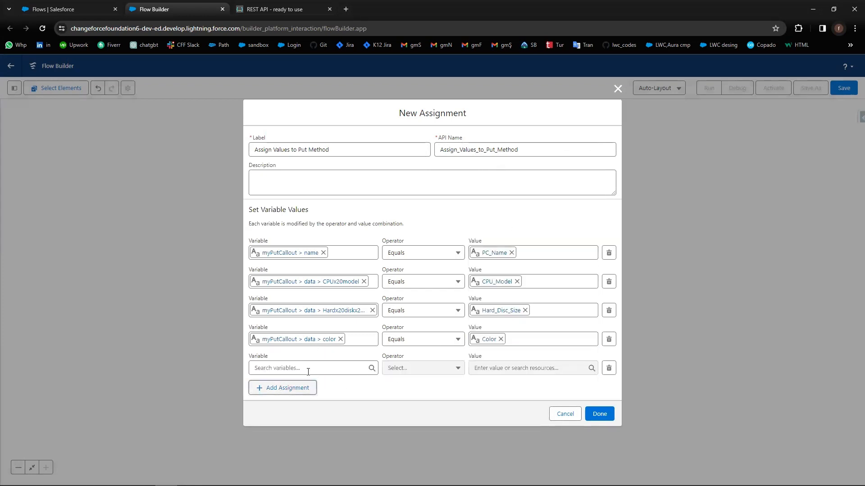
left_click(308, 369)
left_click(291, 264)
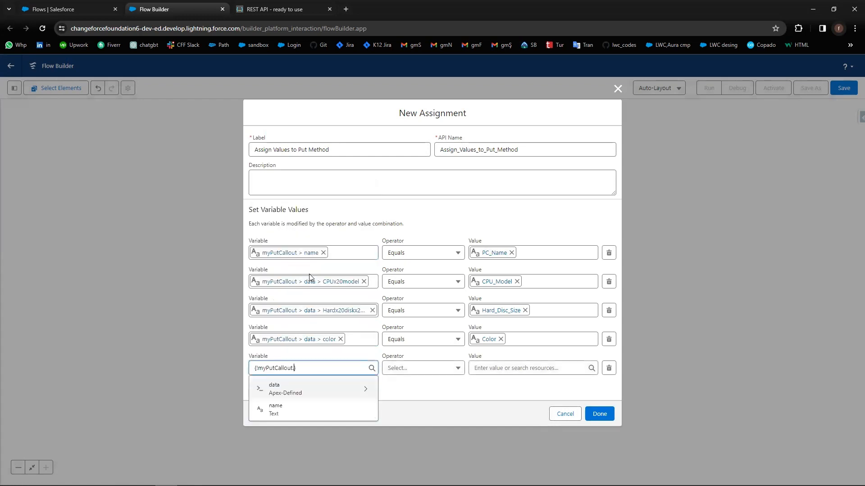
left_click(273, 390)
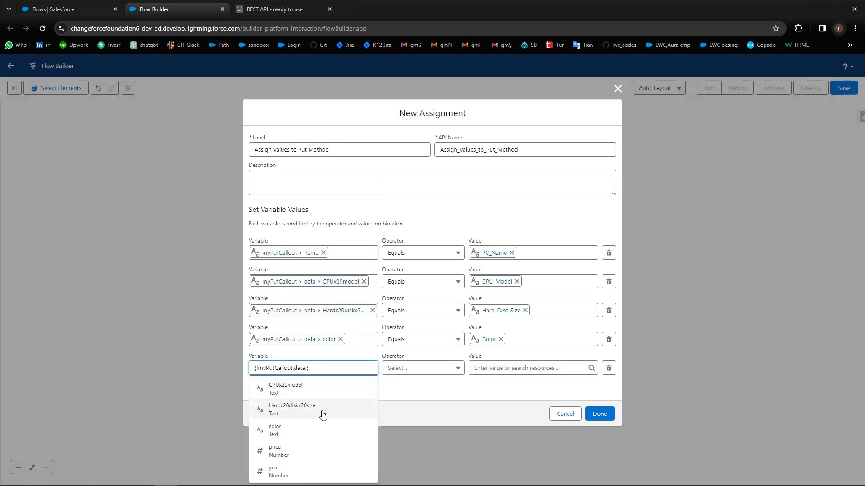
left_click(275, 450)
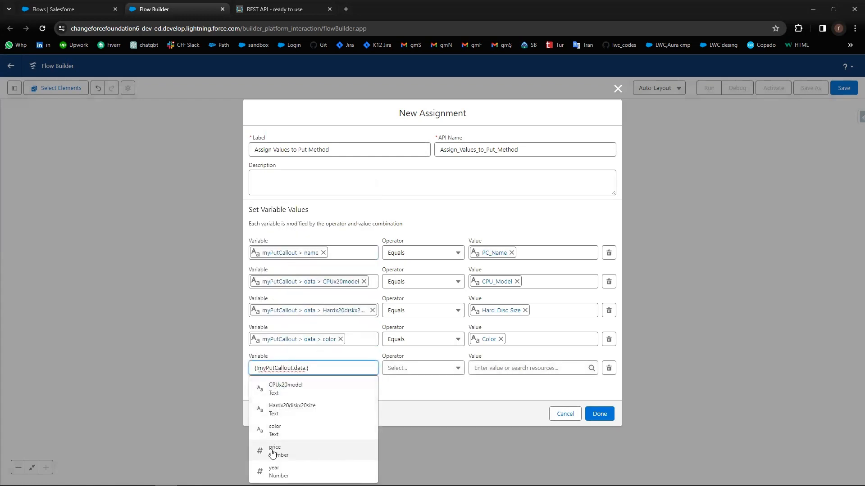
left_click(503, 368)
scroll(513, 311, "down", 2)
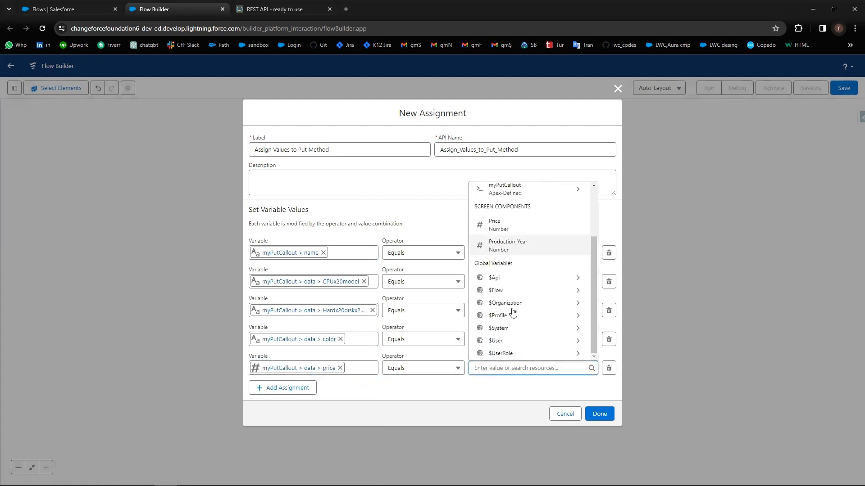
scroll(513, 310, "up", 2)
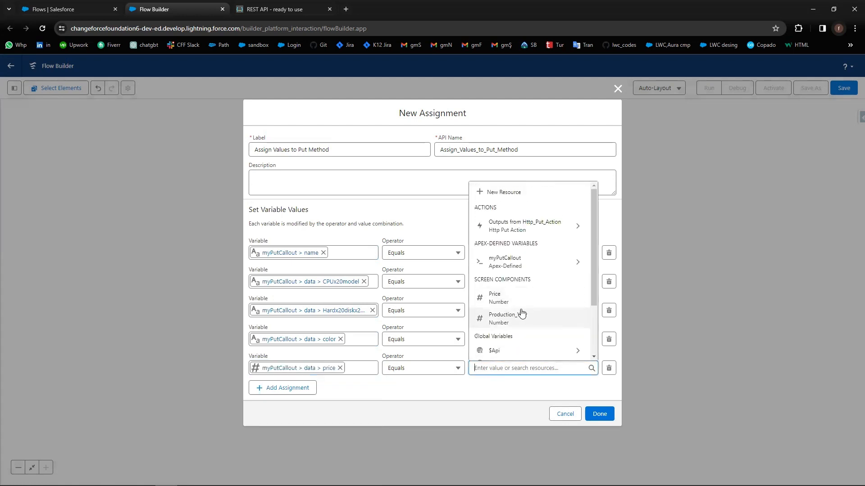
left_click(498, 298)
- Add an assignment that sets myPutCallout > data > year equal to the Production_Year screen component, and finish the Assignment element
left_click(288, 389)
left_click(304, 386)
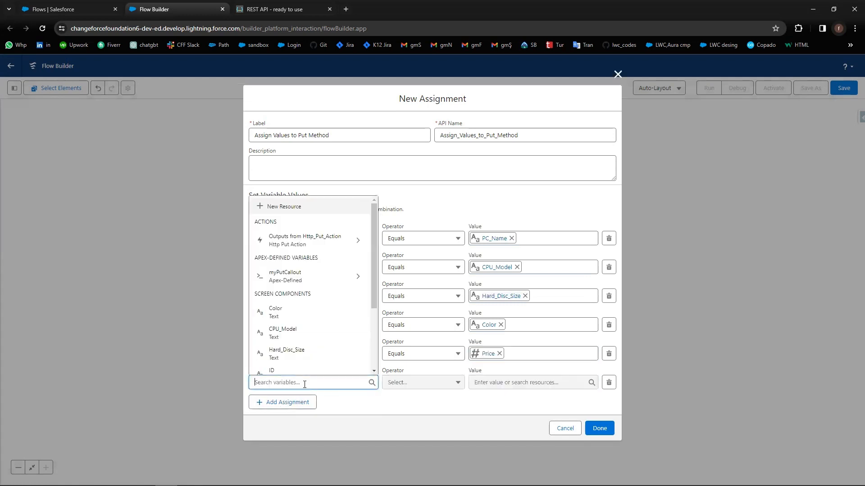
left_click(293, 277)
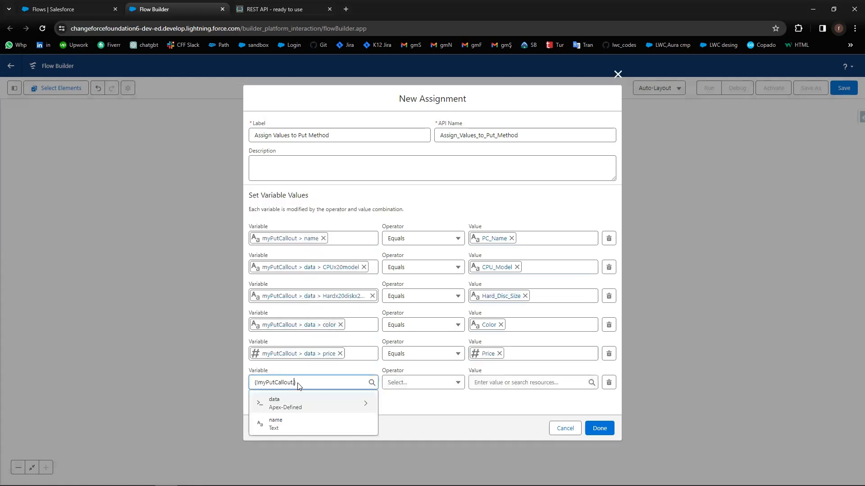
left_click(286, 405)
left_click(281, 366)
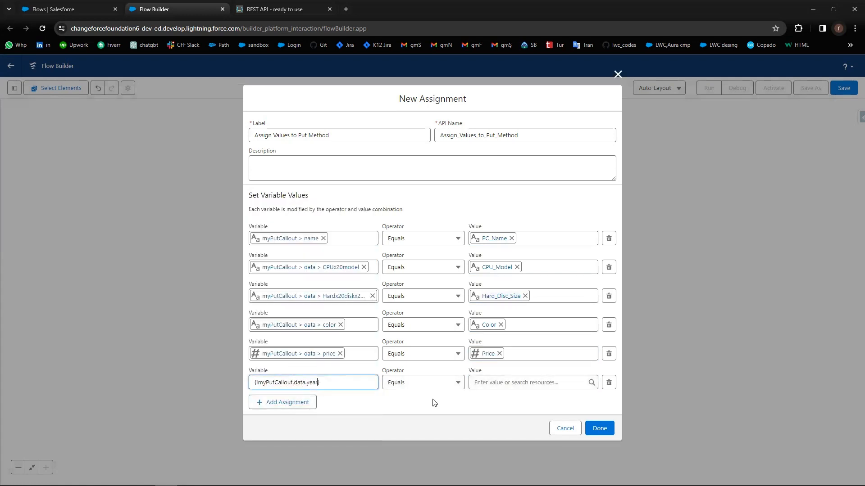
left_click(511, 382)
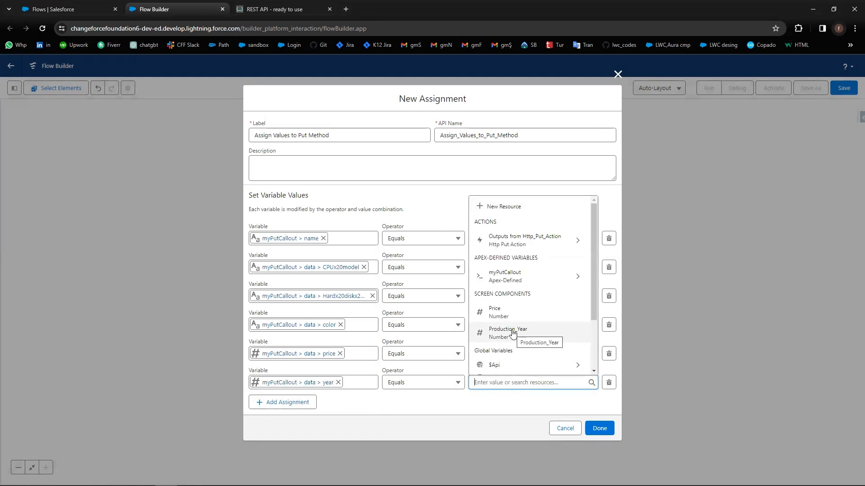
left_click(512, 334)
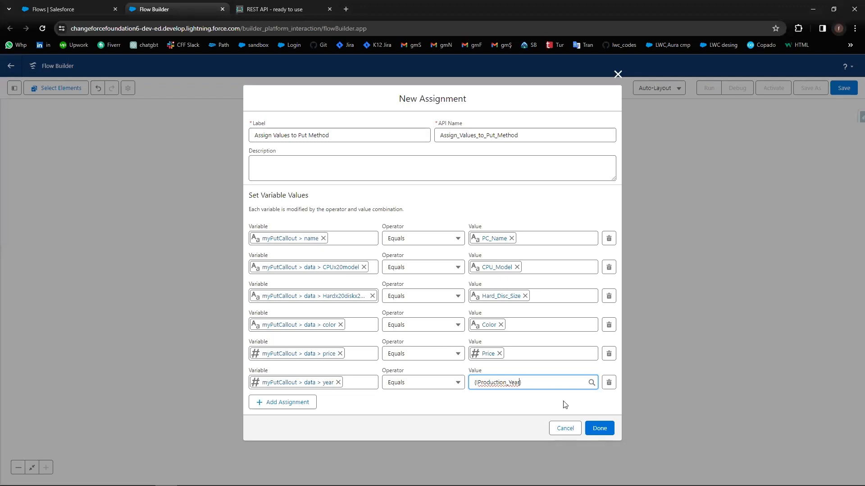
left_click(600, 428)
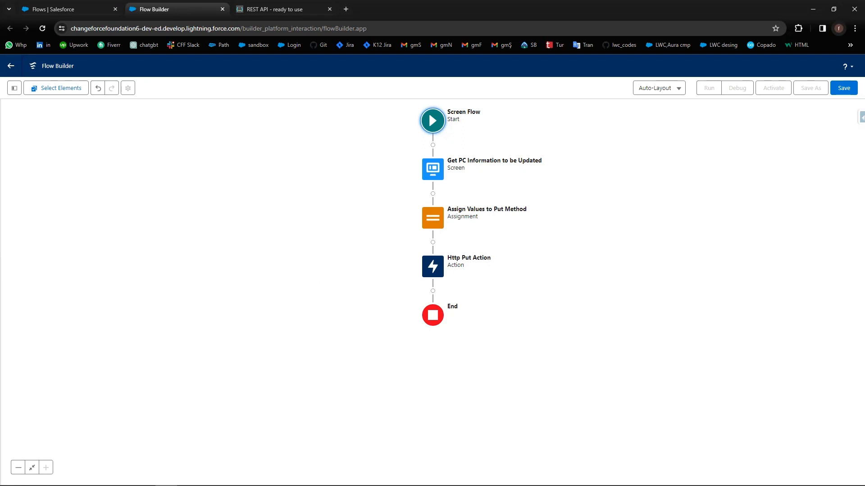
- Add a Decision element after Http Put Action and label it isStatus200?
left_click(432, 291)
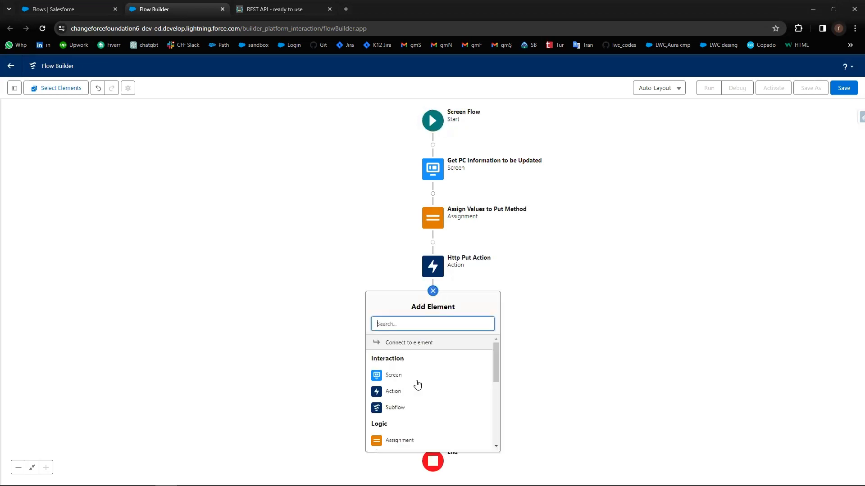
scroll(430, 407, "down", 2)
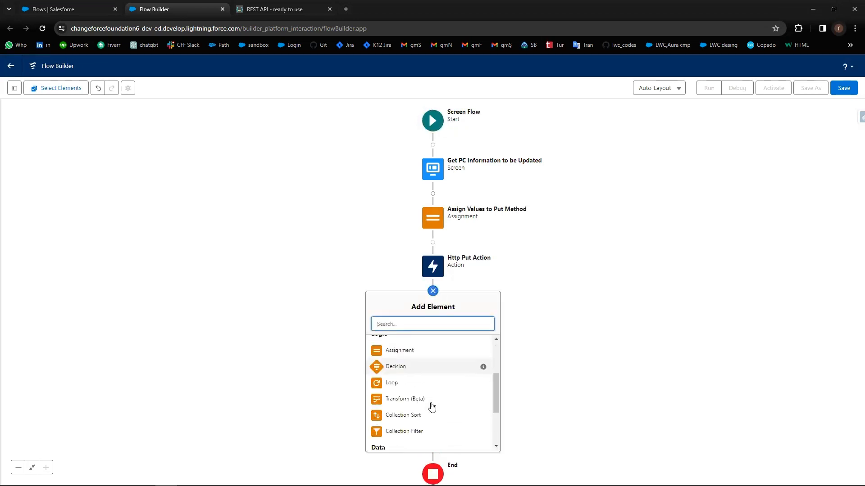
left_click(399, 368)
left_click(203, 170)
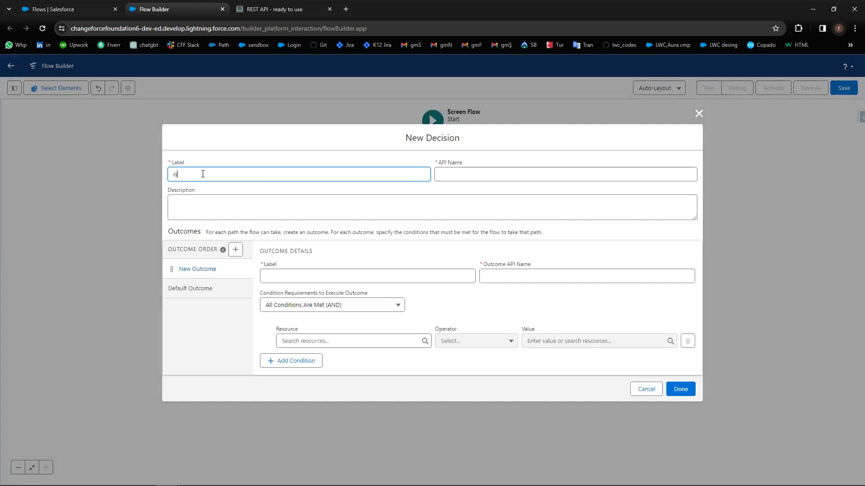
type("isStatus200?")
- Label the decision's new outcome Yes and rename its default outcome No
left_click(273, 276)
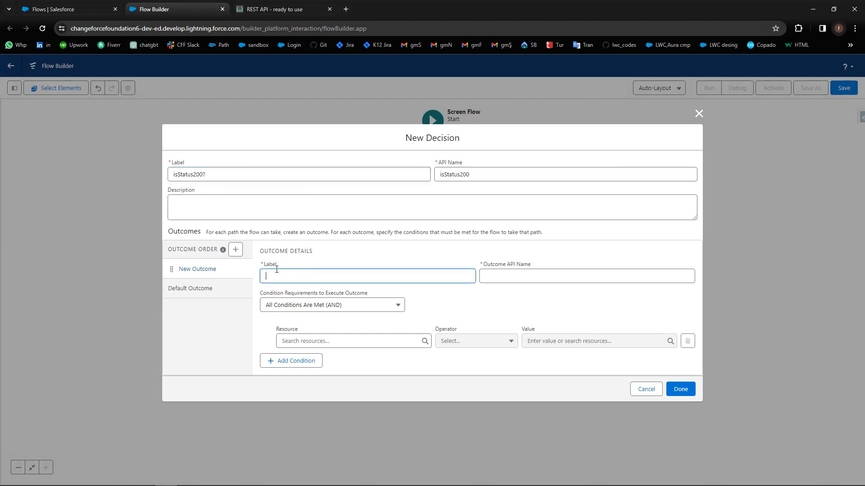
type("Yes")
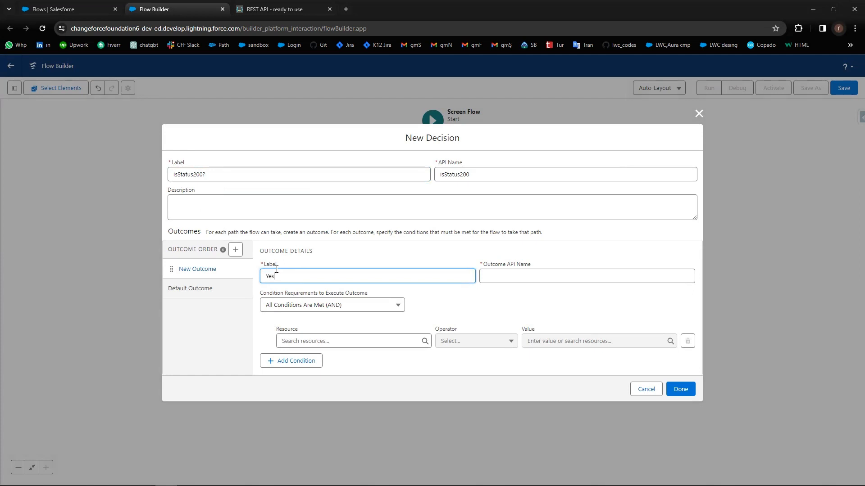
left_click(203, 290)
left_click_drag(327, 266, 245, 264)
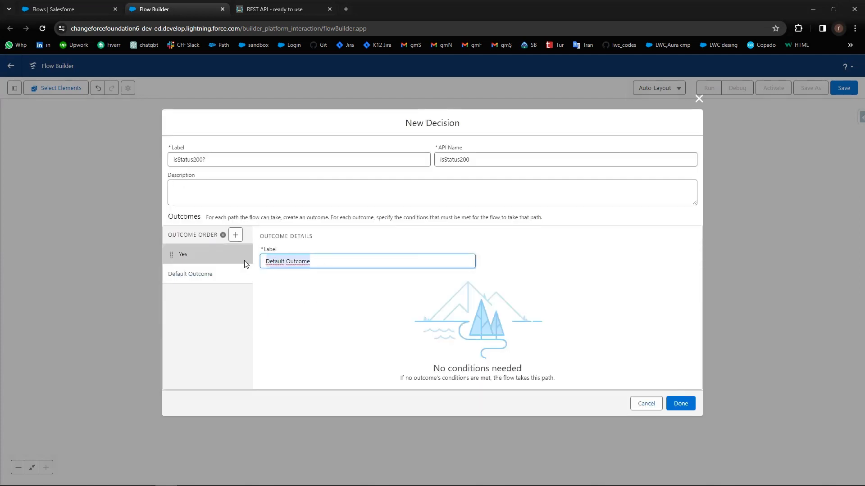
type("N")
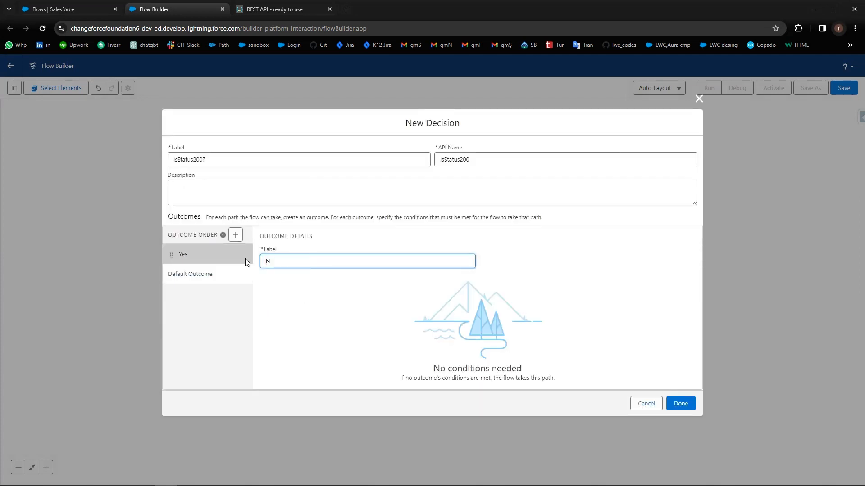
type("o")
- Give the Yes outcome the condition that Http_Put_Action > responseCode equals 200, and finish the decision
left_click(190, 255)
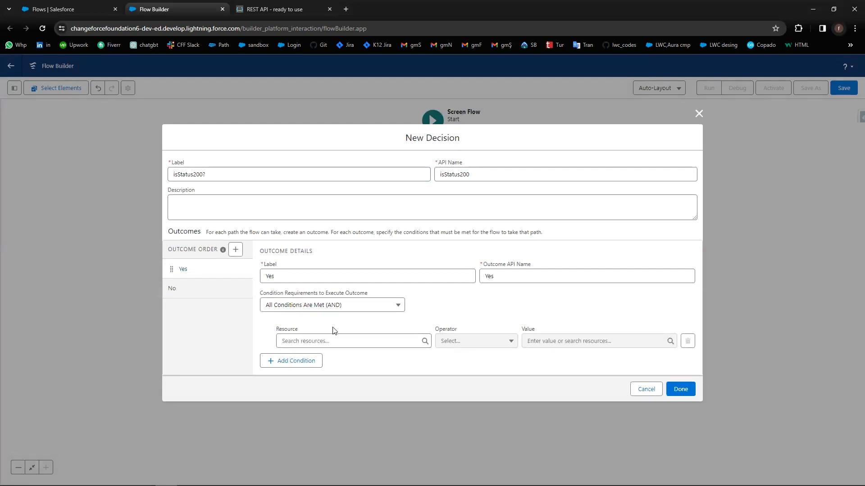
left_click(332, 345)
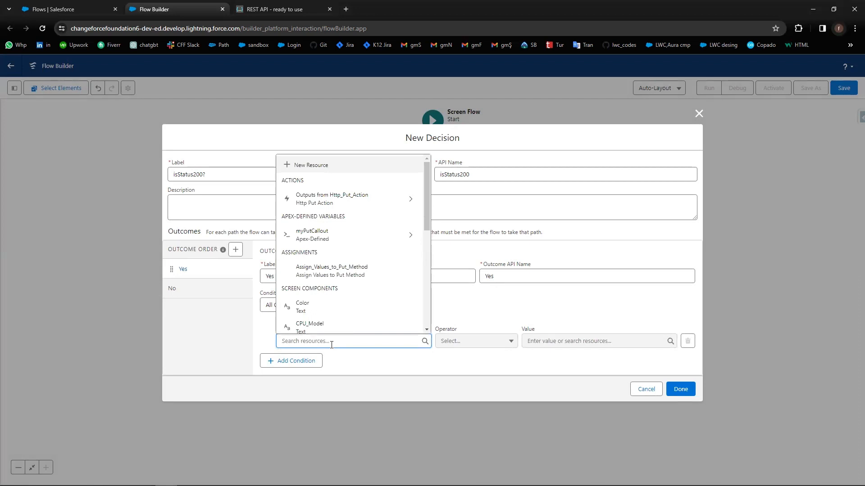
left_click(326, 203)
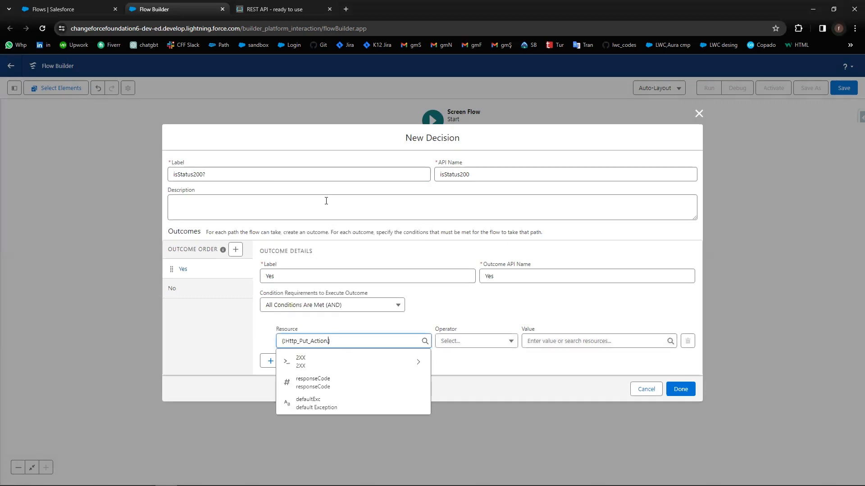
left_click(326, 384)
left_click(550, 342)
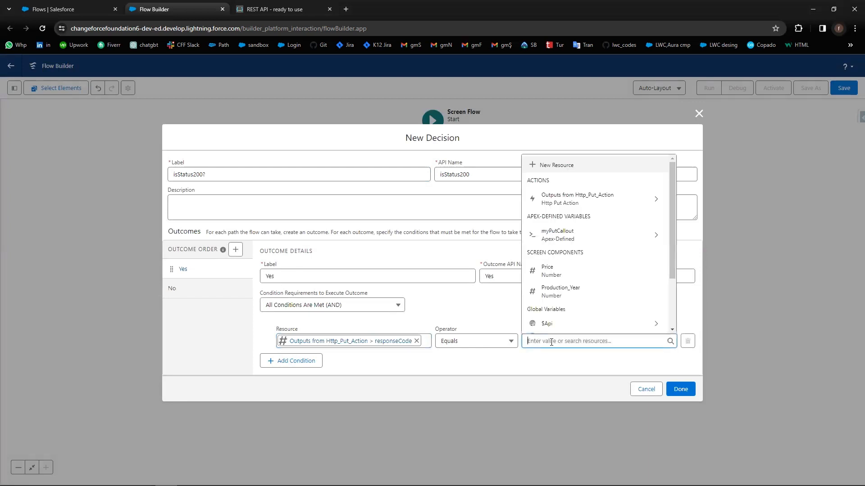
type("200")
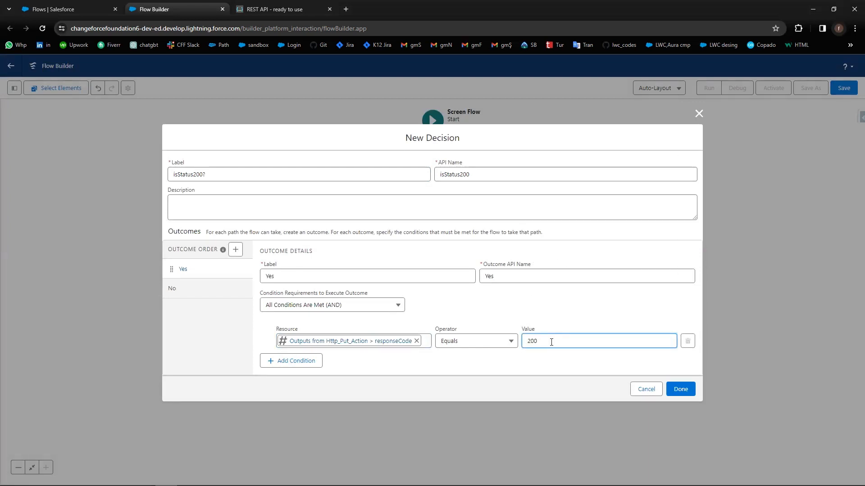
left_click(681, 390)
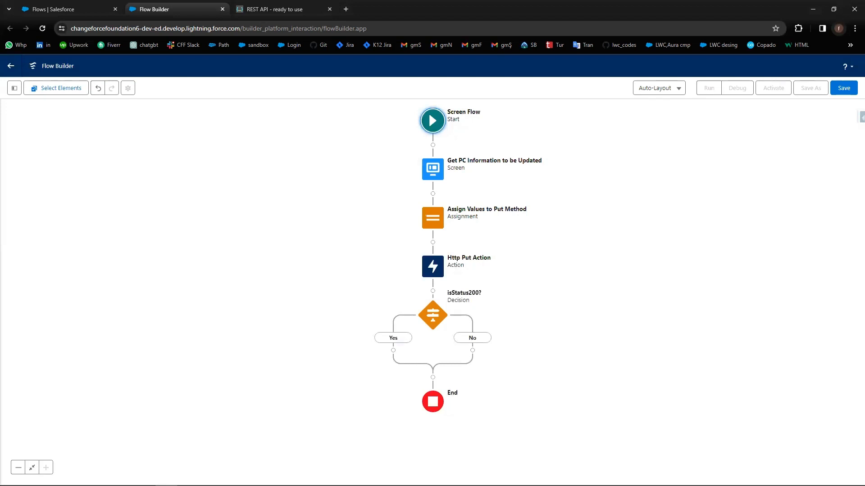
- Add a Screen element on the Yes path and place a Display Text component on it with the API name displaySucces
left_click(394, 351)
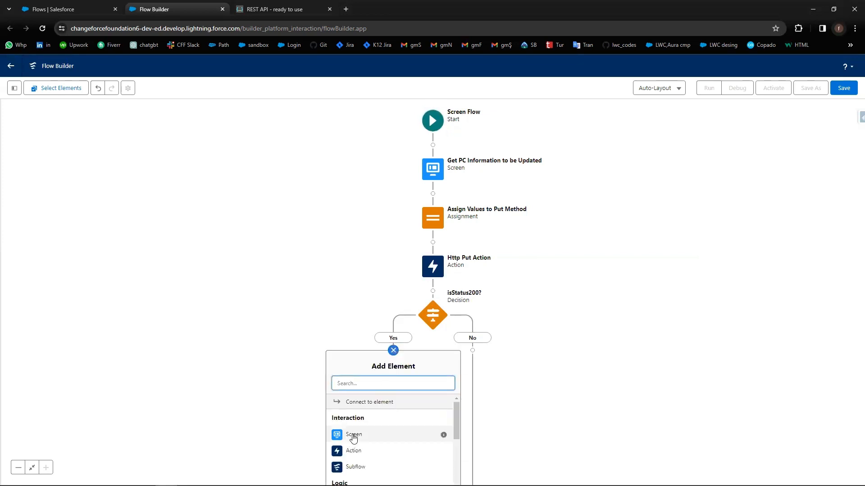
left_click(371, 435)
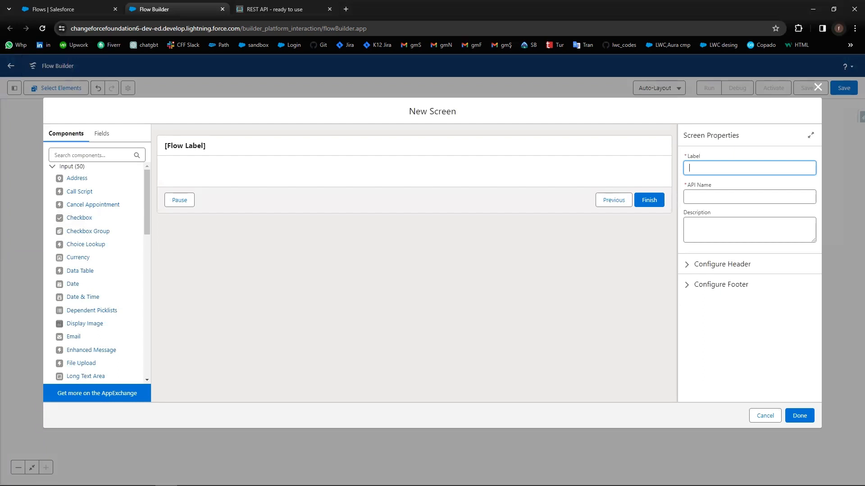
left_click(89, 156)
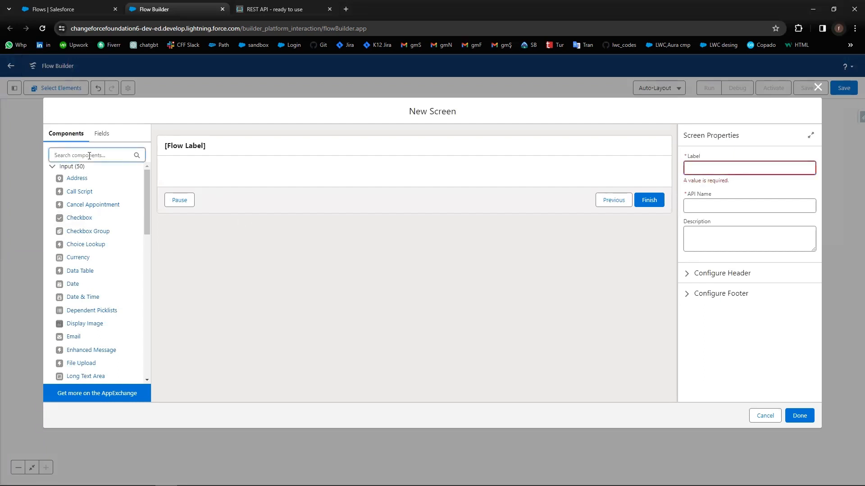
type("display")
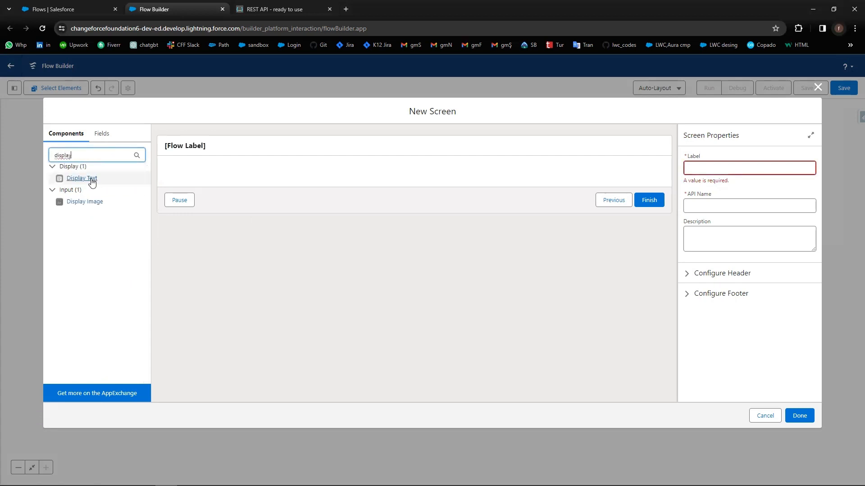
left_click_drag(66, 178, 260, 175)
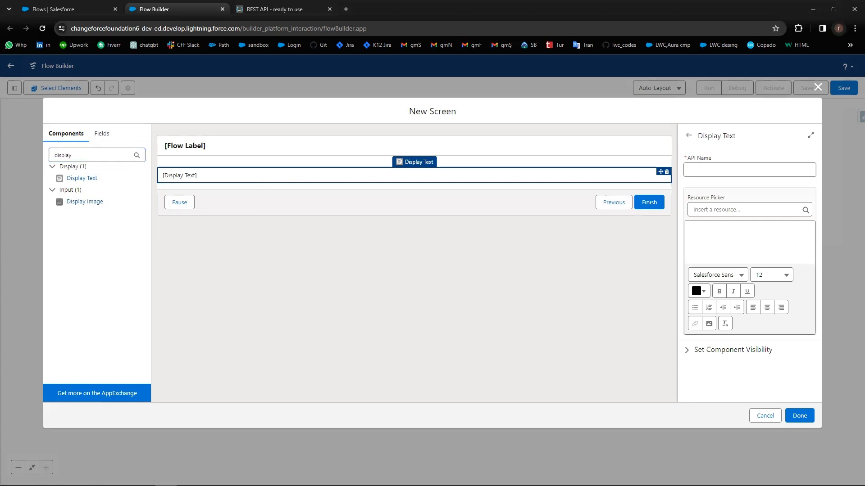
left_click(705, 171)
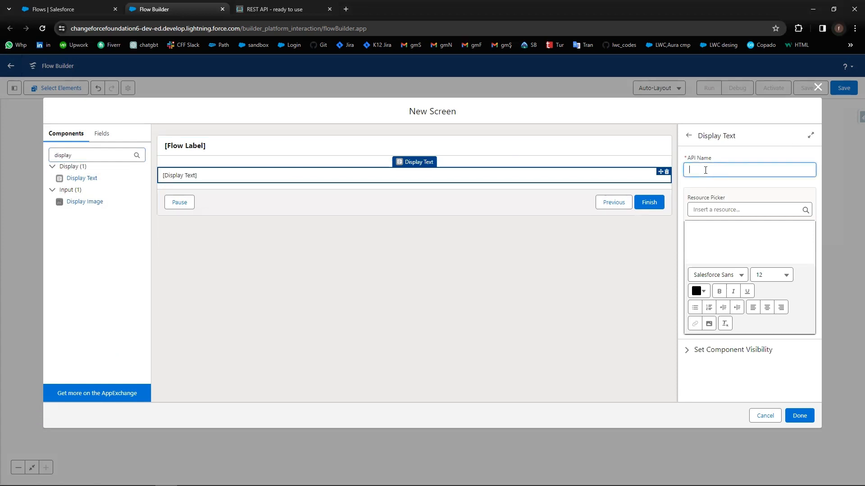
type("displaySucces")
- Enter the message "Your PC information has been updated succesfully. Here is the information which is updated:" in the Display Text component
left_click(701, 234)
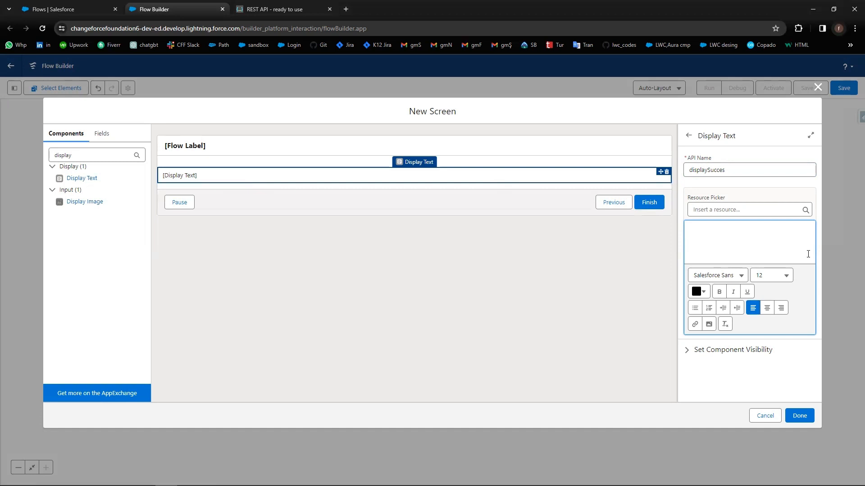
type("Your PC information")
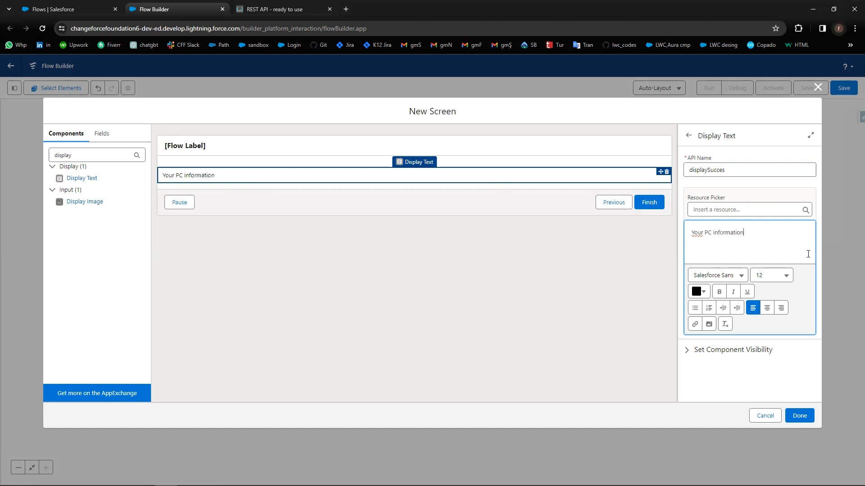
type(" has been updated")
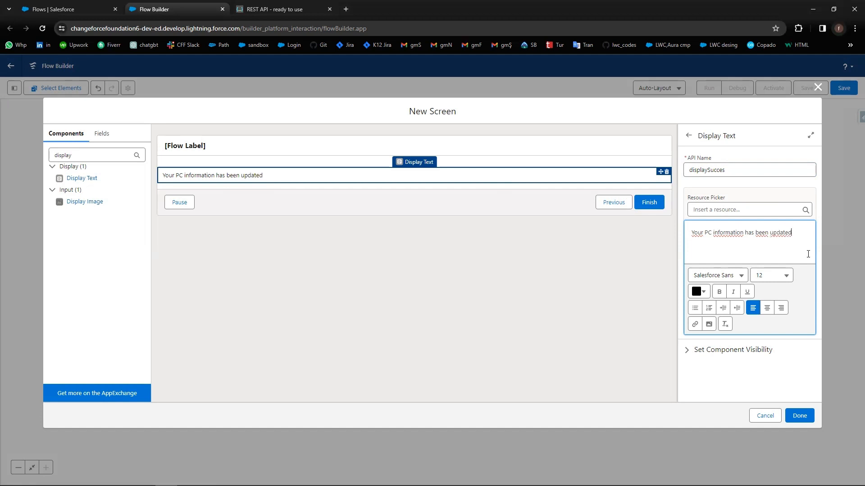
type(" succesfully. Here is")
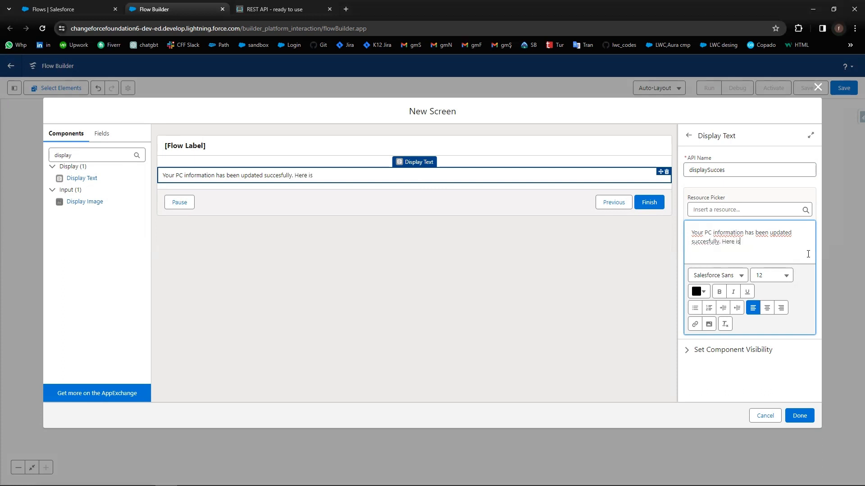
type(" the information w")
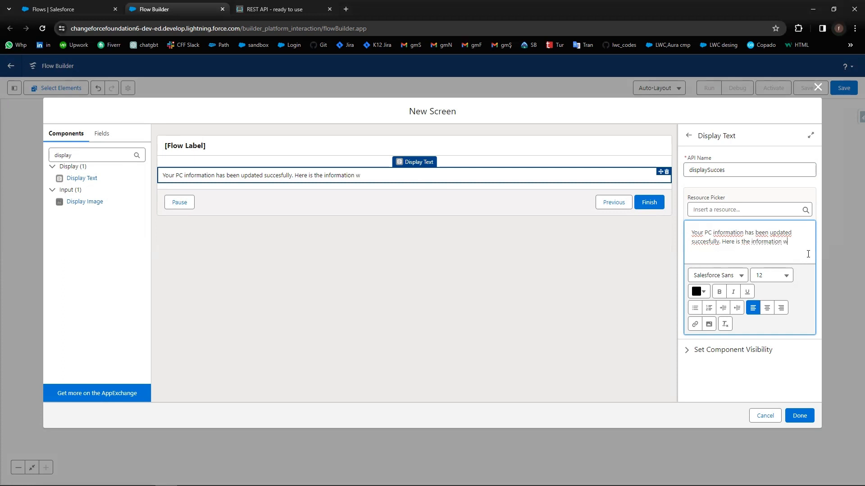
type("hich is updated")
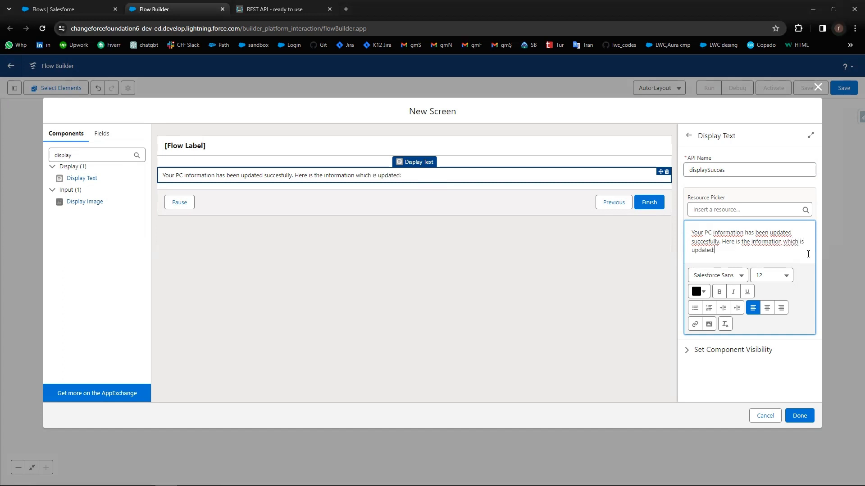
type(":")
- Add an "ID:" line below the message, followed by the resource Http_Put_Action > 2XX > id
key("Return")
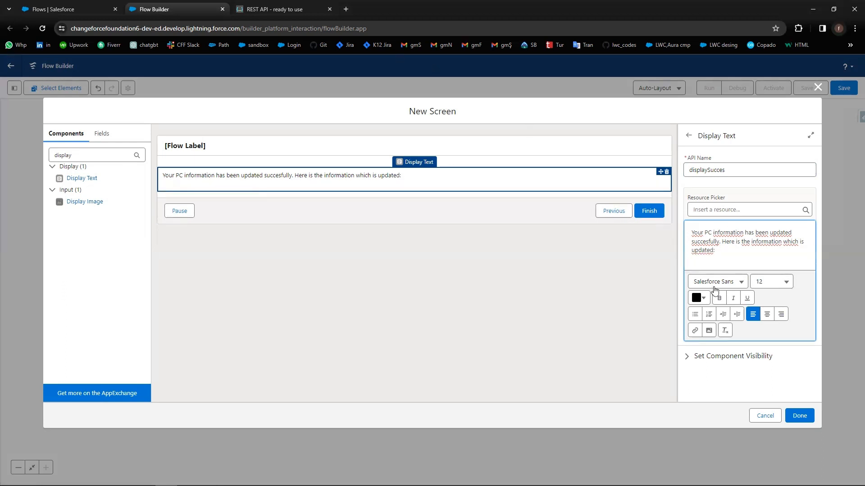
type("Id:")
key("BackSpace")
key("BackSpace")
type("ID")
left_click(723, 210)
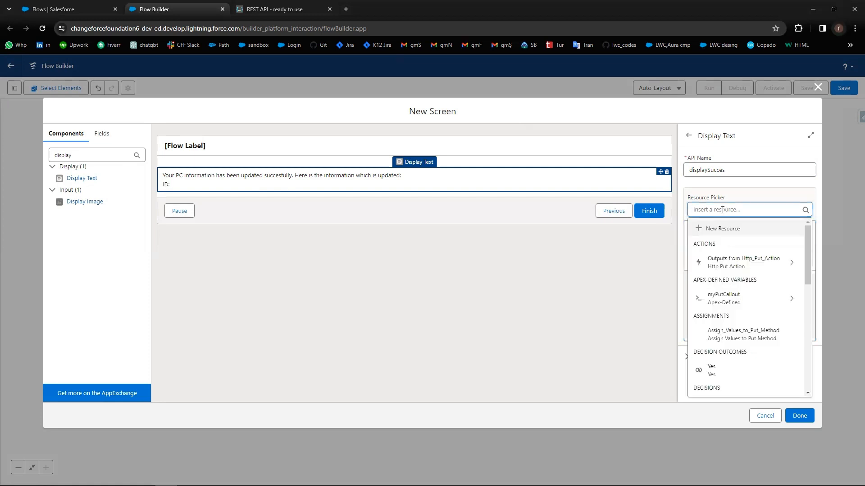
left_click(732, 264)
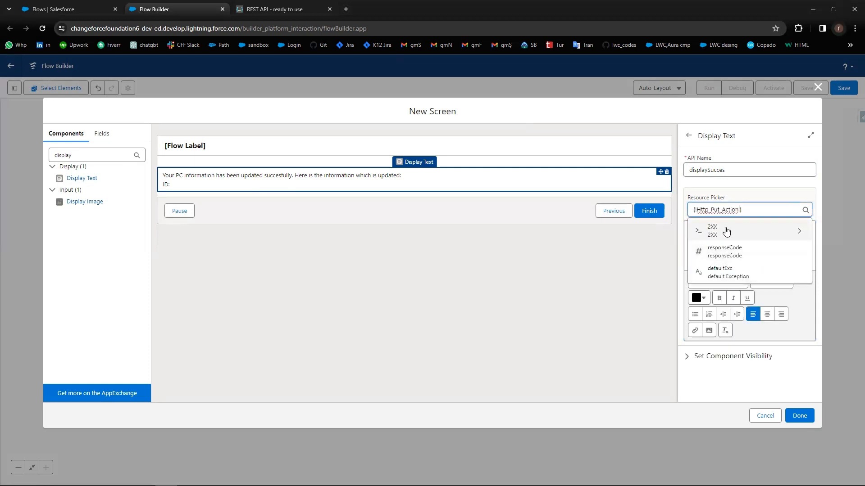
left_click(726, 233)
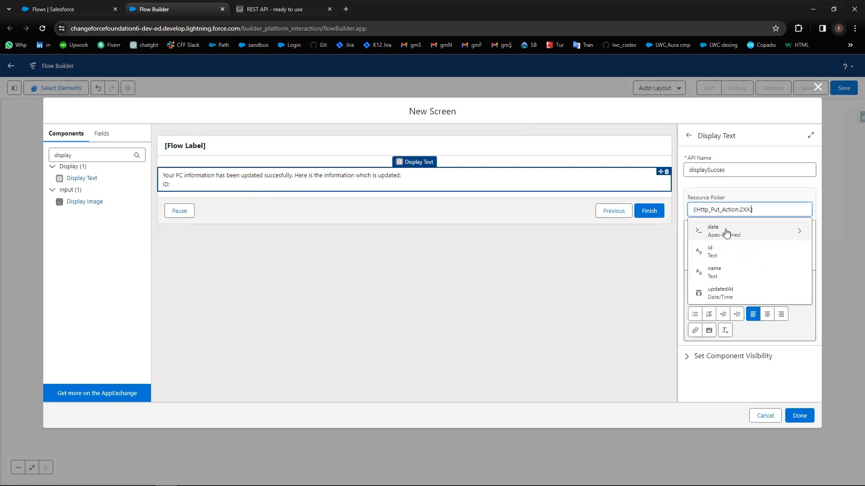
left_click(715, 256)
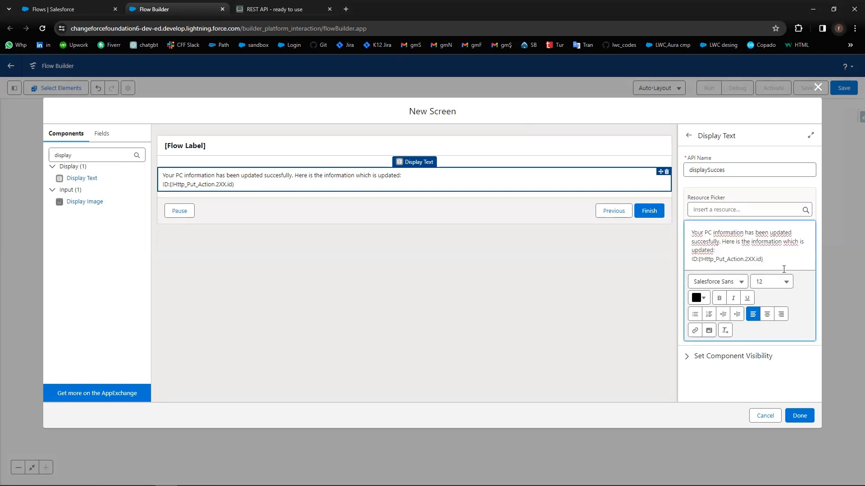
- Add a "PC Name:" line below the ID line and insert the resource Http_Put_Action > 2XX > name in it
key("Return")
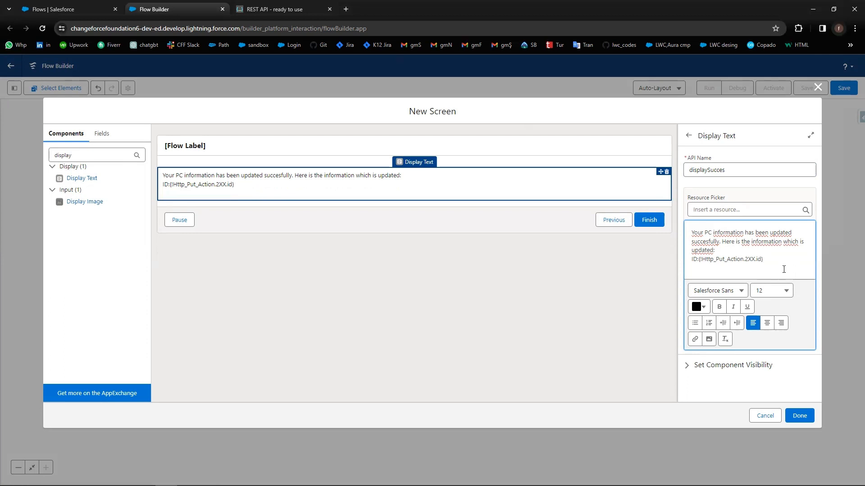
type("Pc Name:")
left_click(694, 270)
key("Delete")
type("C")
left_click(739, 210)
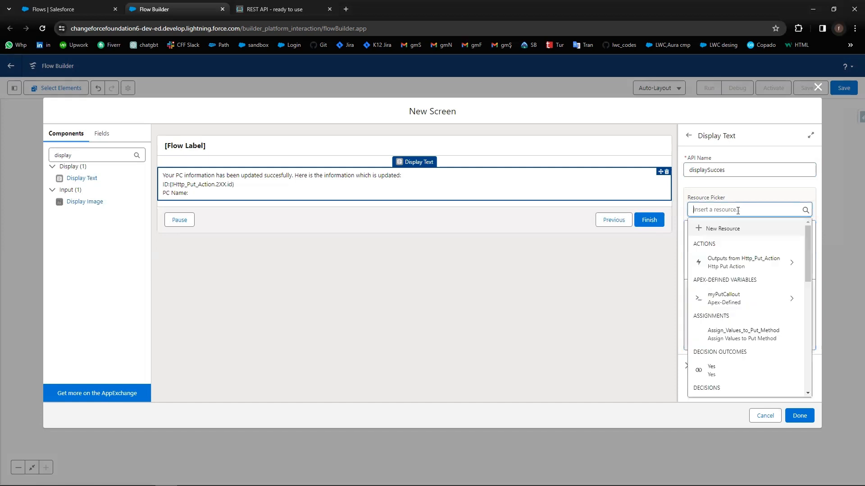
left_click(727, 265)
left_click(728, 231)
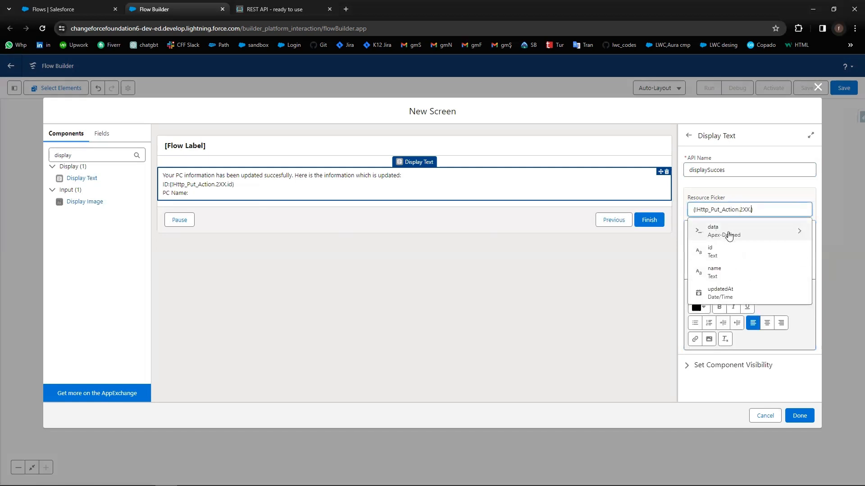
left_click(717, 273)
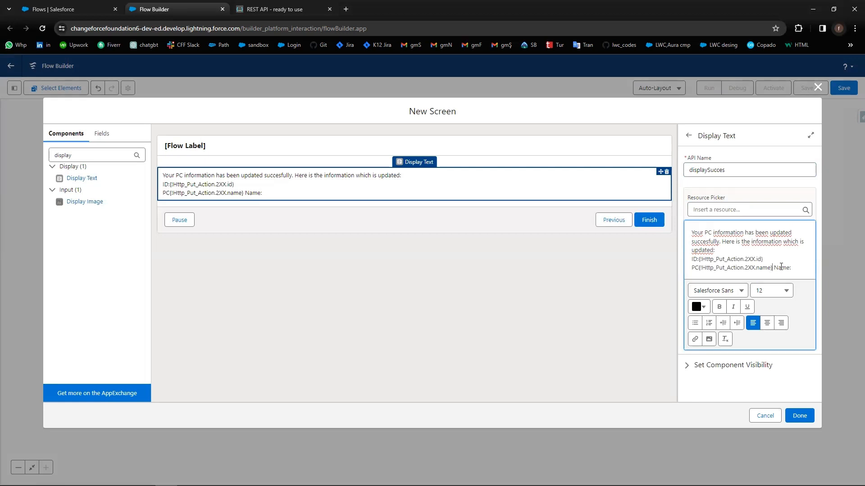
- Correct the PC Name line so that it reads "PC Name: {!Http_Put_Action.2XX.name}"
left_click(774, 267)
key("Delete")
key("Delete")
key("Delete")
key("Delete")
key("Left")
key("Left")
key("Left")
key("Left")
type("Name")
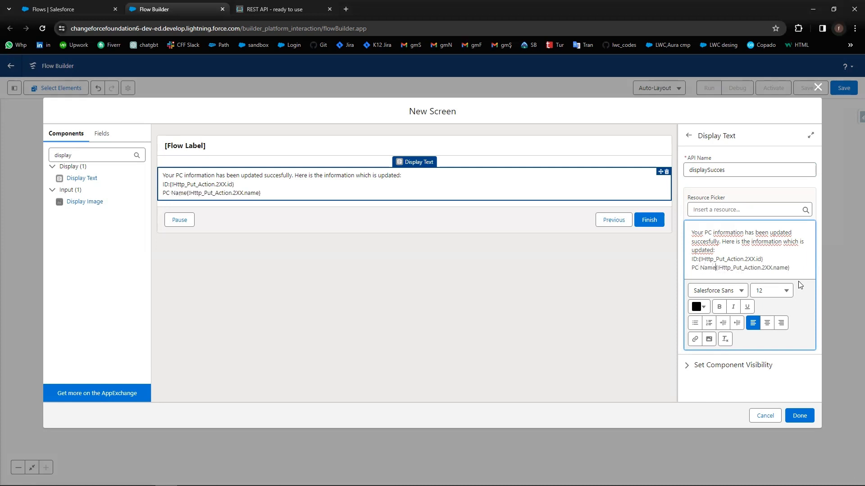
type(":")
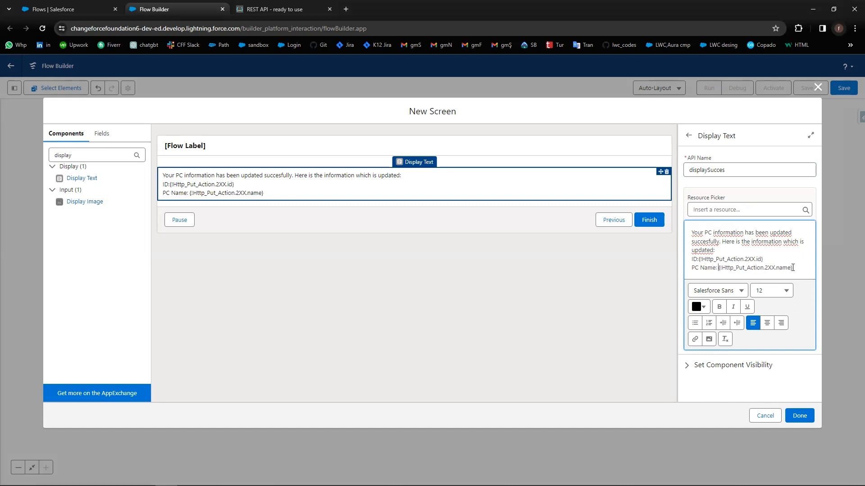
- Add a "CPU Model:" line below the PC name, followed by the resource Http_Put_Action > 2XX > data > CPUx20model
left_click(793, 268)
key("Return")
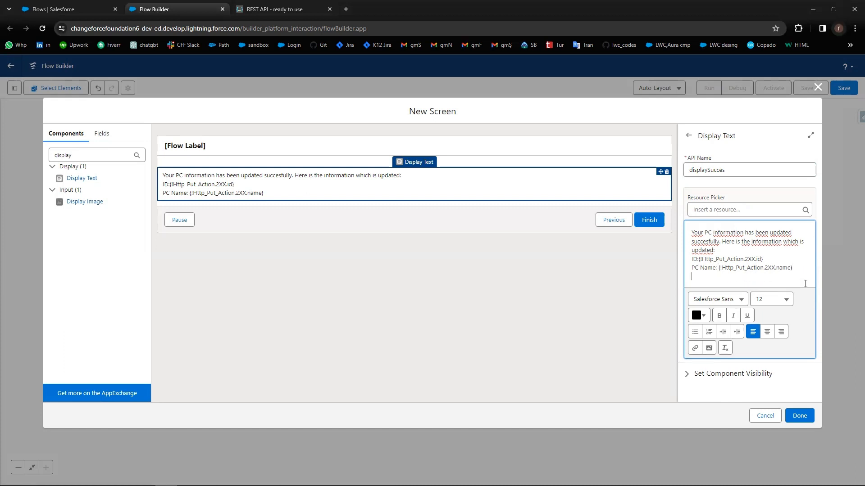
type("CPU")
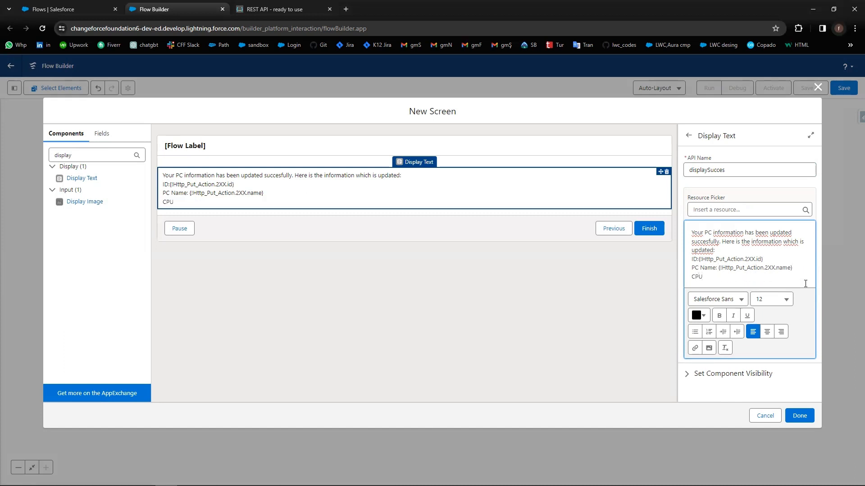
type(" Model:")
left_click(750, 205)
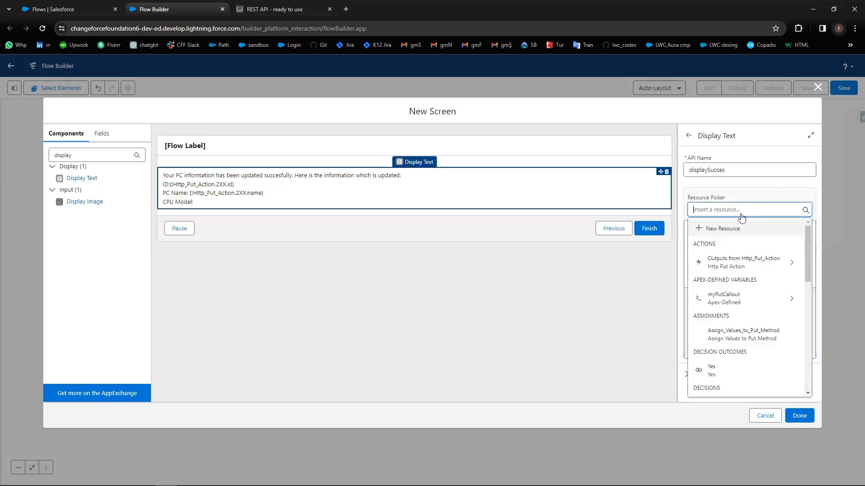
left_click(728, 264)
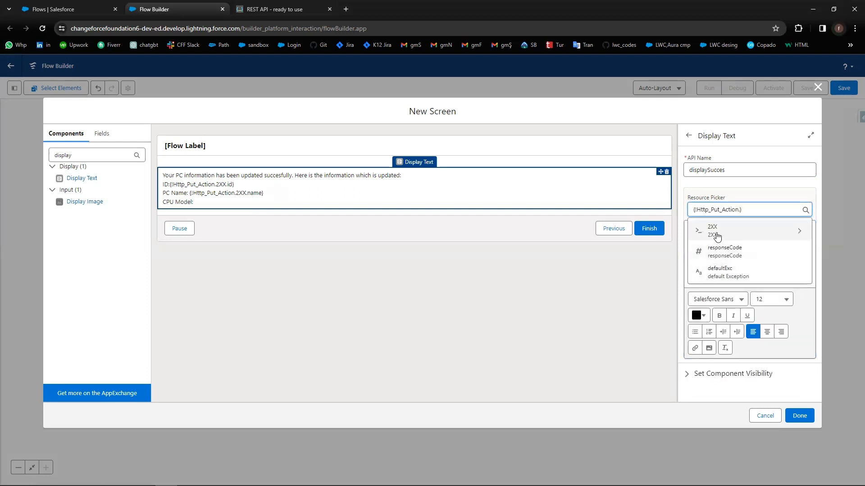
left_click(718, 234)
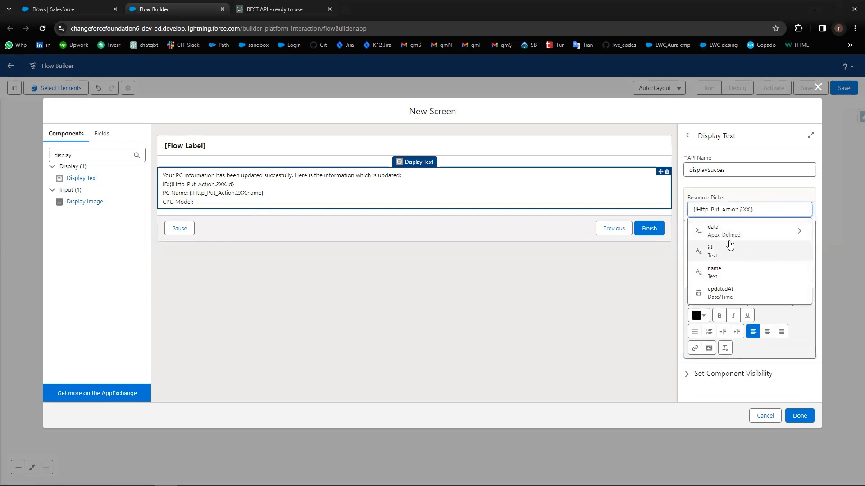
left_click(725, 233)
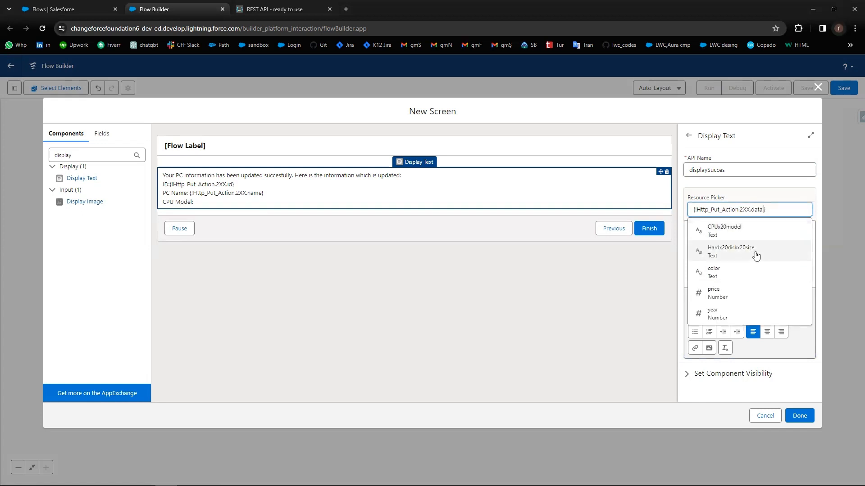
left_click(725, 233)
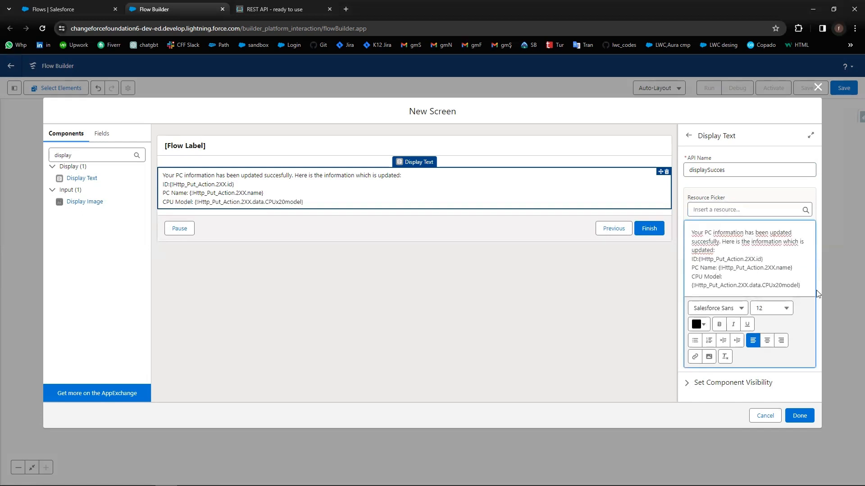
- Add a "Hard Disc Size:" line below the CPU model and insert the resource Http_Put_Action > 2XX > data > Hardx20diskx20size in it
key("Return")
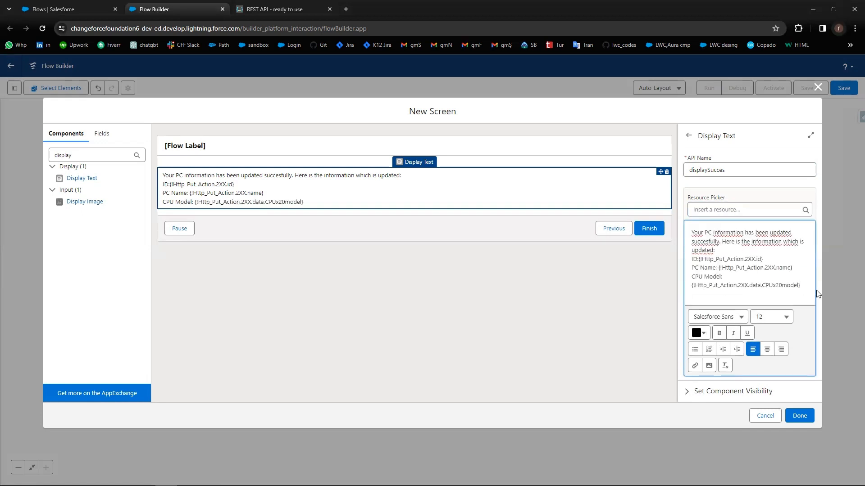
type("Har ")
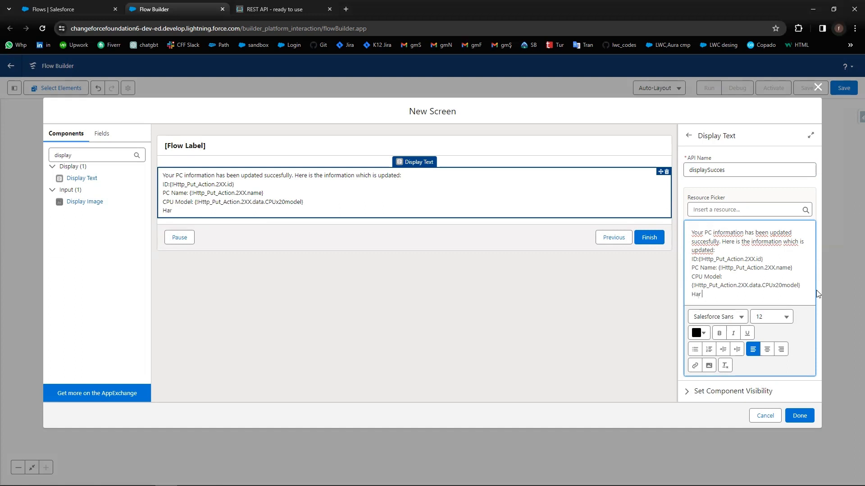
type("Disc Si")
type("ze")
type("d")
left_click(728, 211)
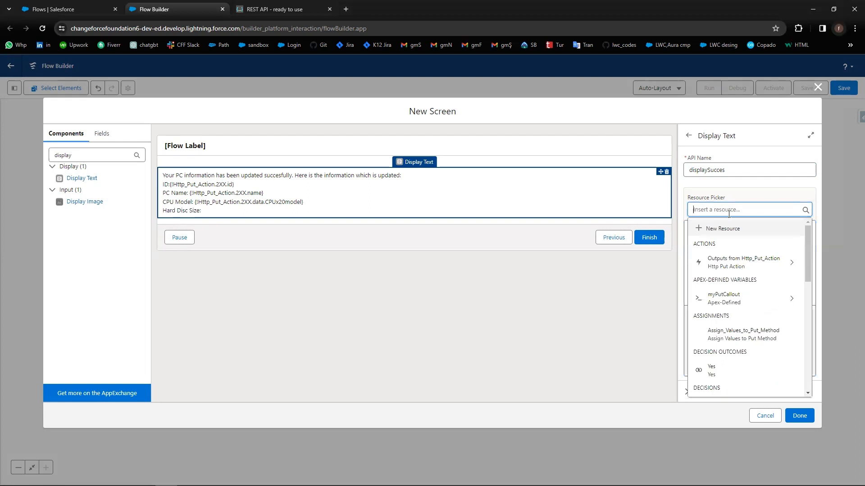
left_click(728, 260)
left_click(719, 236)
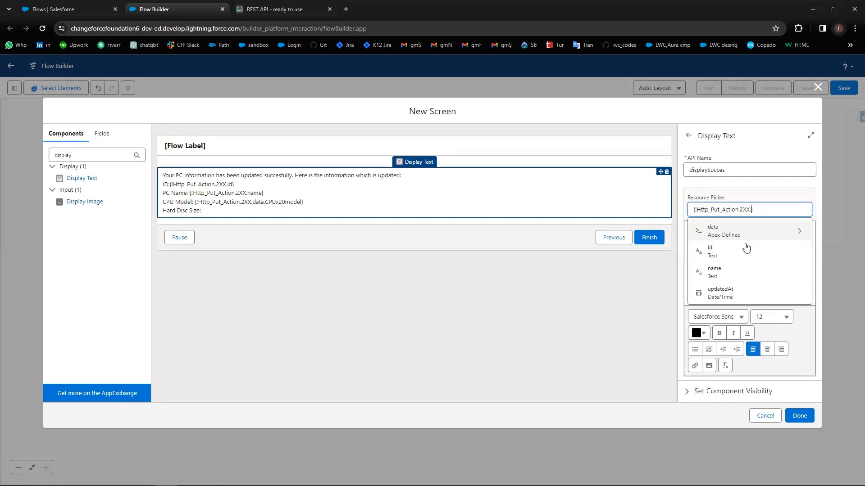
left_click(720, 230)
left_click(716, 251)
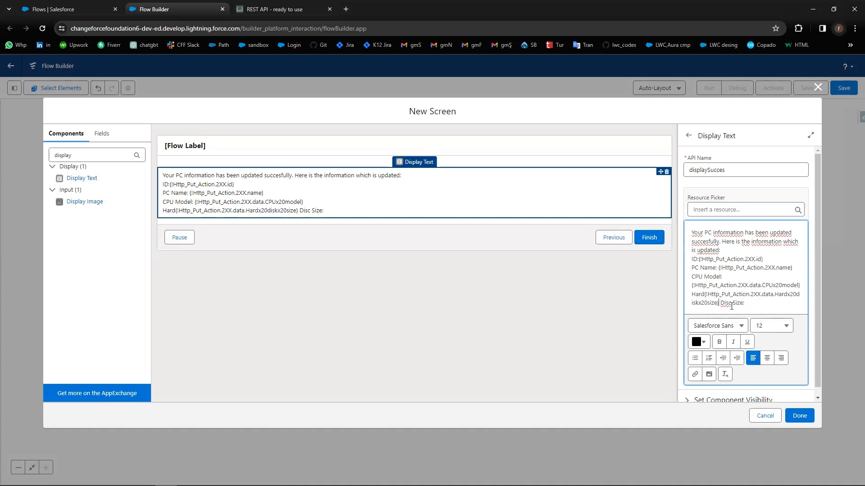
- Place the complete "Hard Disc Size:" label ahead of its inserted resource in the display text
left_click_drag(721, 303, 744, 303)
key("BackSpace")
left_click(705, 295)
key("ctrl+z")
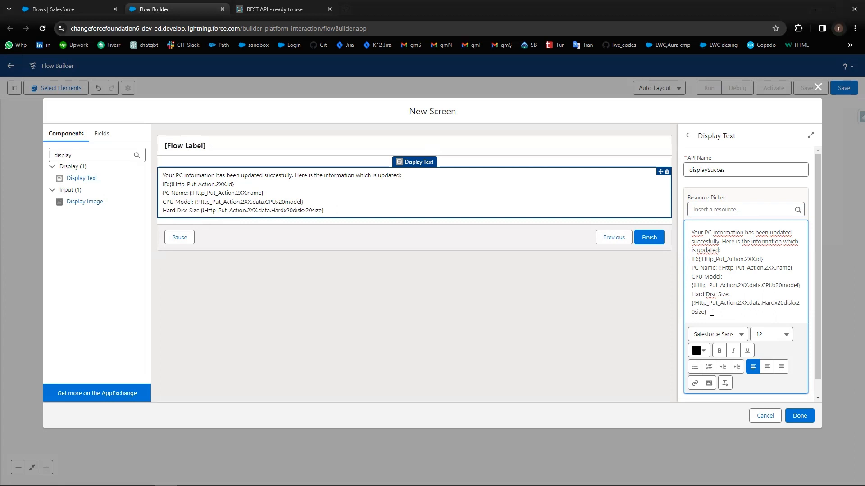
- Add a "Price:" line below the hard disc size, followed by the resource Http_Put_Action > 2XX > data > price
left_click(712, 313)
key("Return")
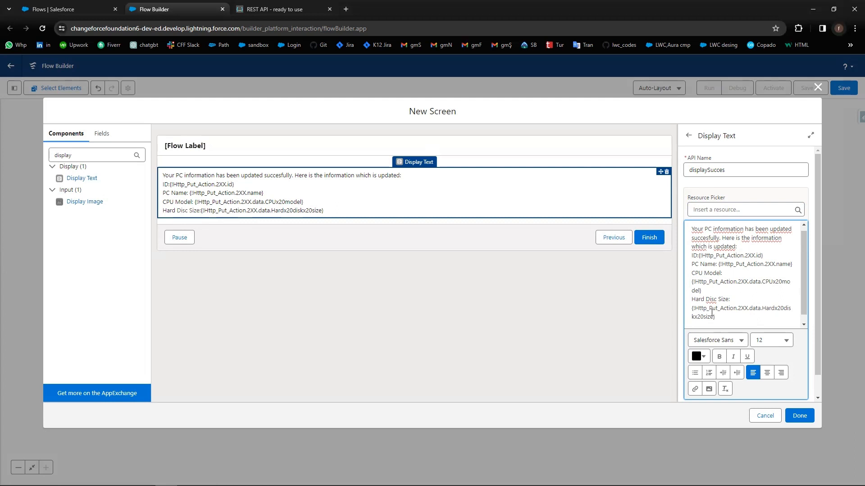
type("Price:")
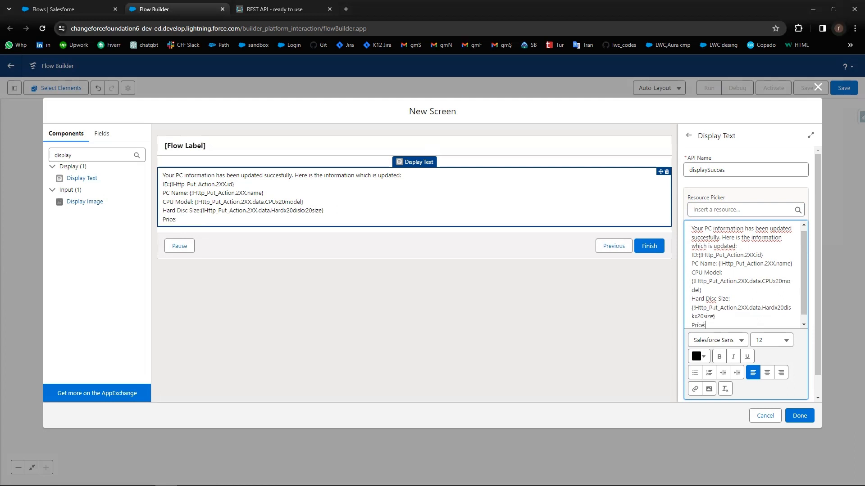
left_click(712, 210)
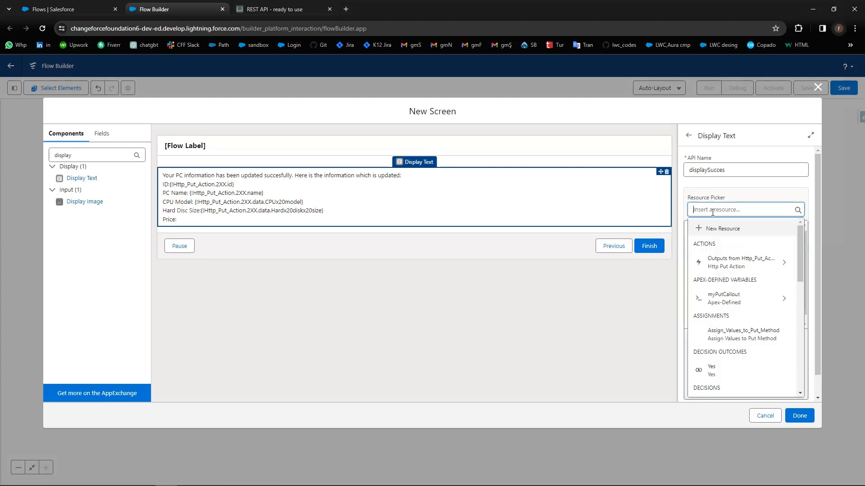
left_click(729, 262)
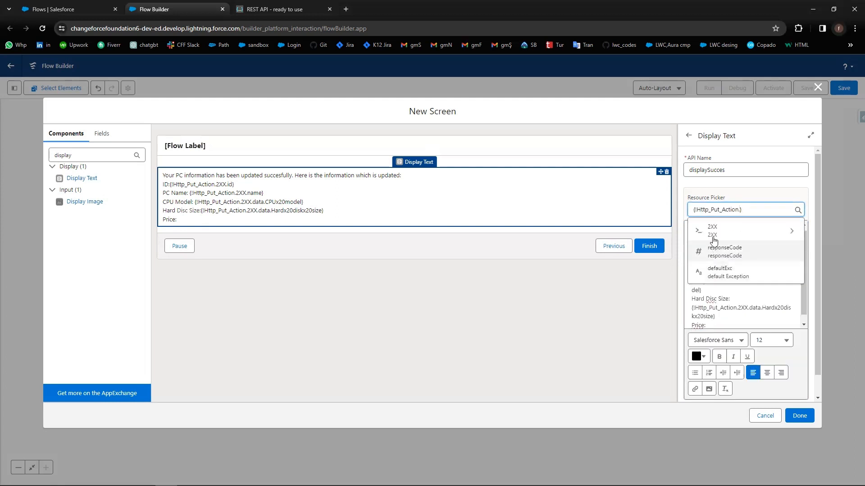
left_click(715, 243)
left_click(716, 236)
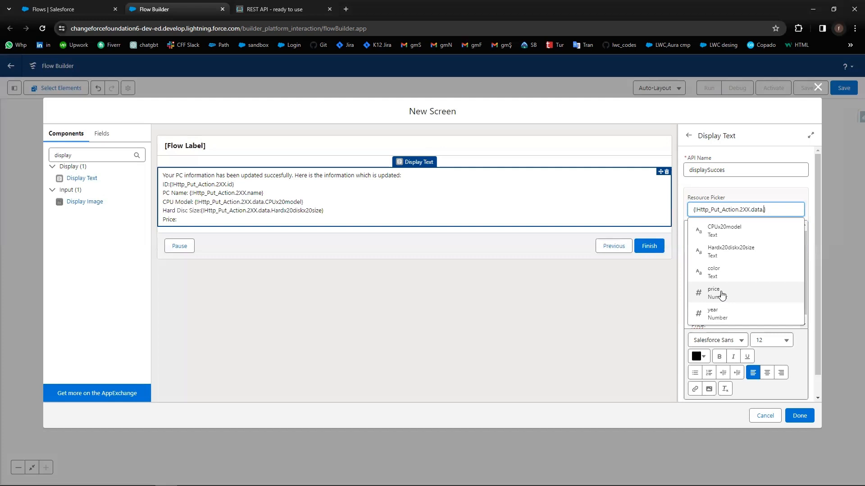
left_click(723, 295)
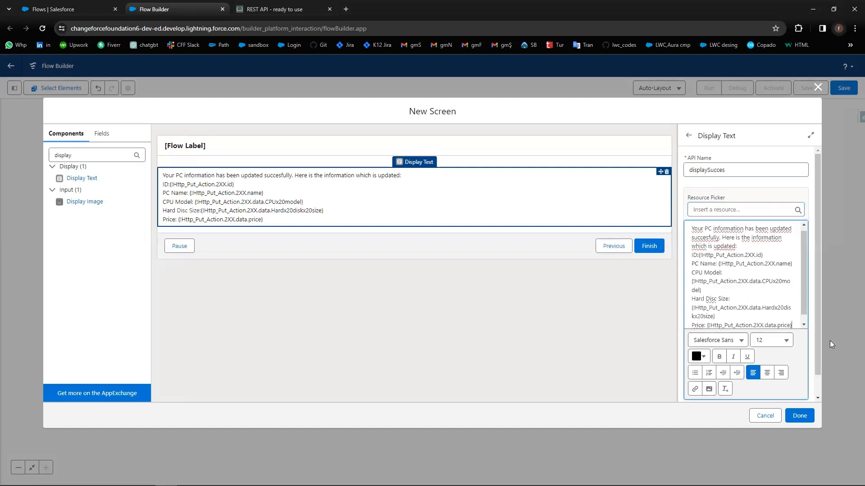
- Add a "Production Year:" line below the price and insert the resource Http_Put_Action > 2XX > data > year in it
key("Return")
type("Pro")
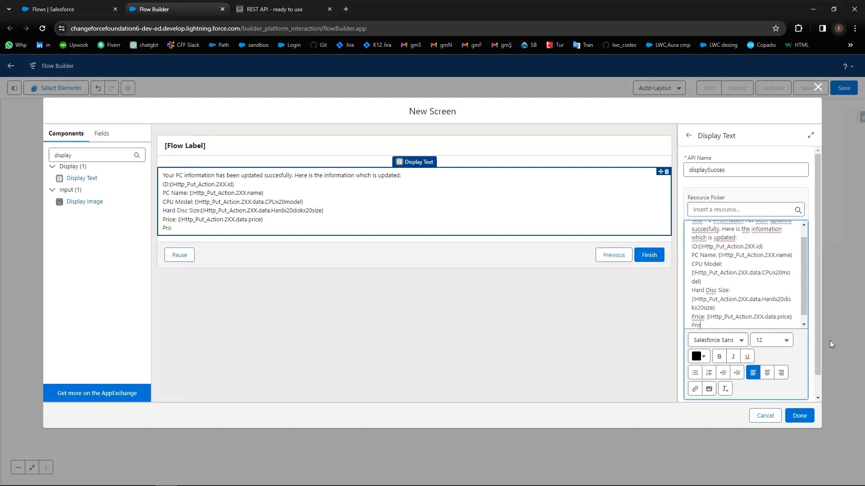
type("duction Year:")
left_click(732, 212)
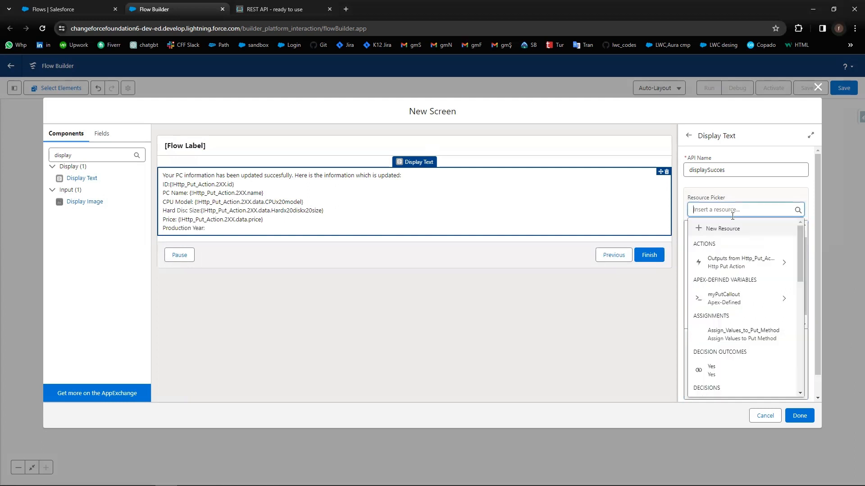
left_click(723, 259)
left_click(718, 232)
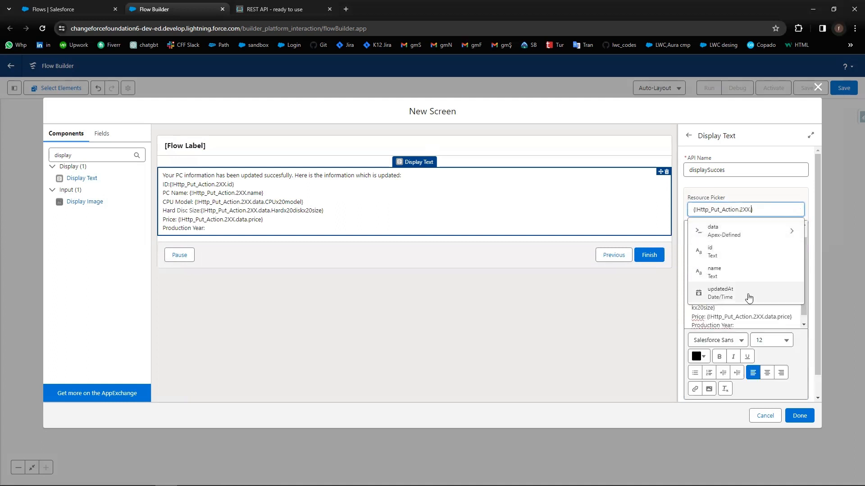
left_click(732, 233)
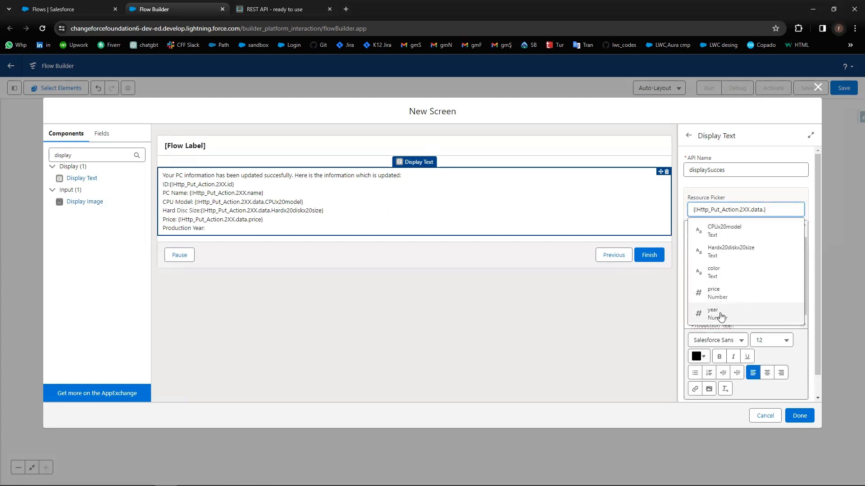
left_click(768, 314)
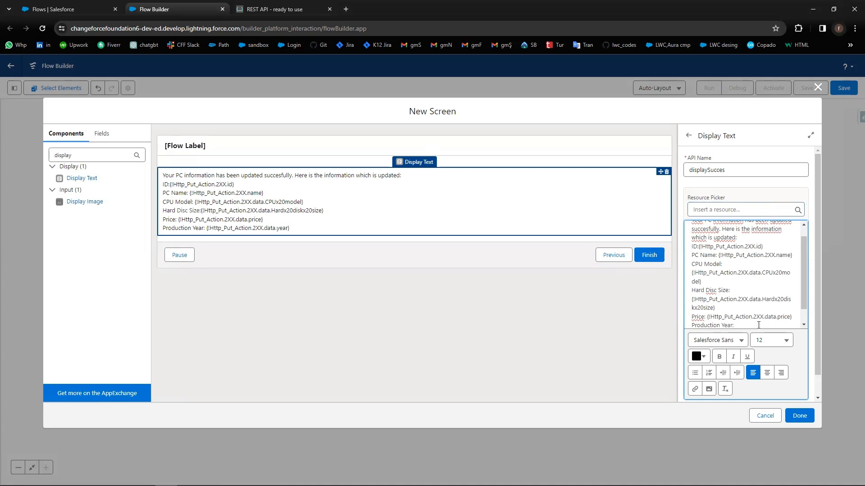
- Add a "Color:" line at the end of the display text, followed by the resource Http_Put_Action > 2XX > data > color
scroll(749, 326, "down", 1)
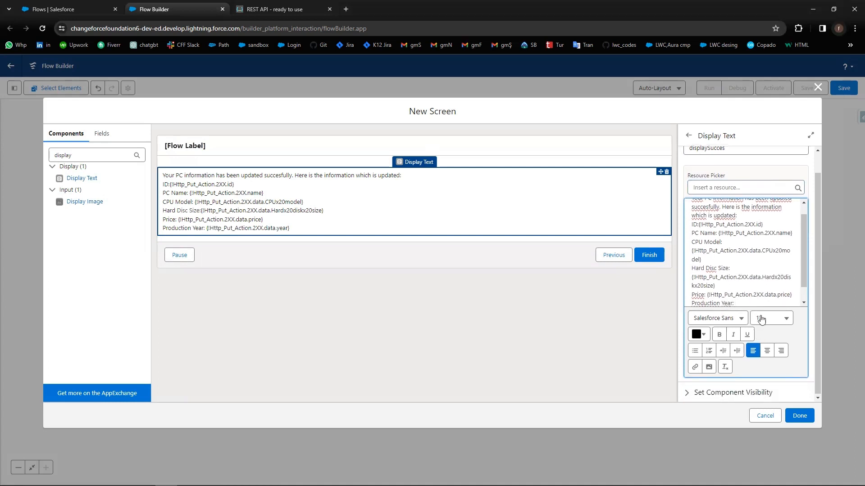
scroll(806, 274, "down", 2)
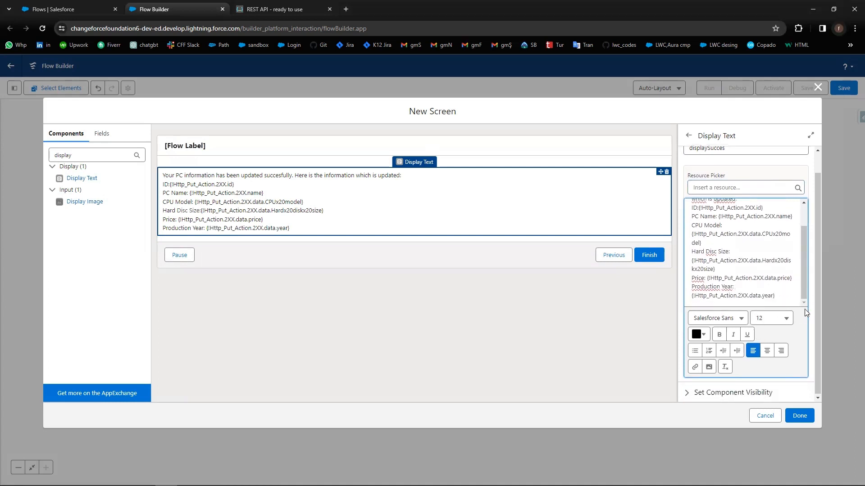
left_click(788, 296)
key("Return")
type("Color:")
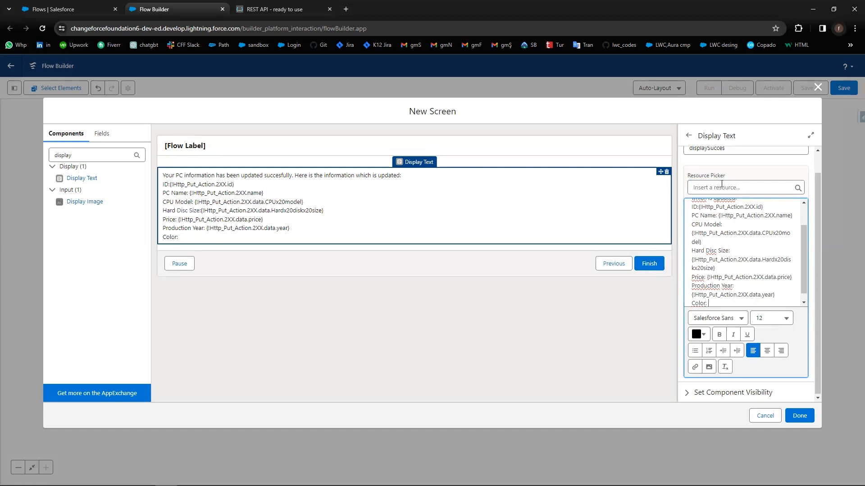
left_click(722, 186)
left_click(730, 239)
left_click(718, 228)
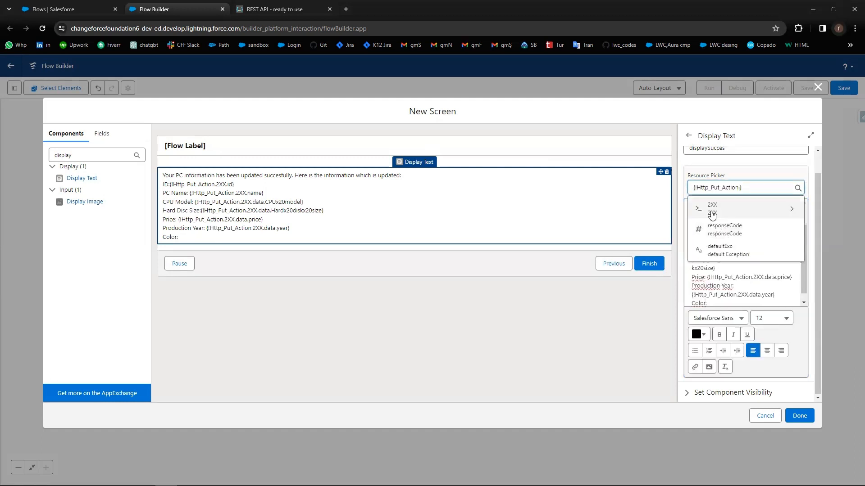
left_click(719, 209)
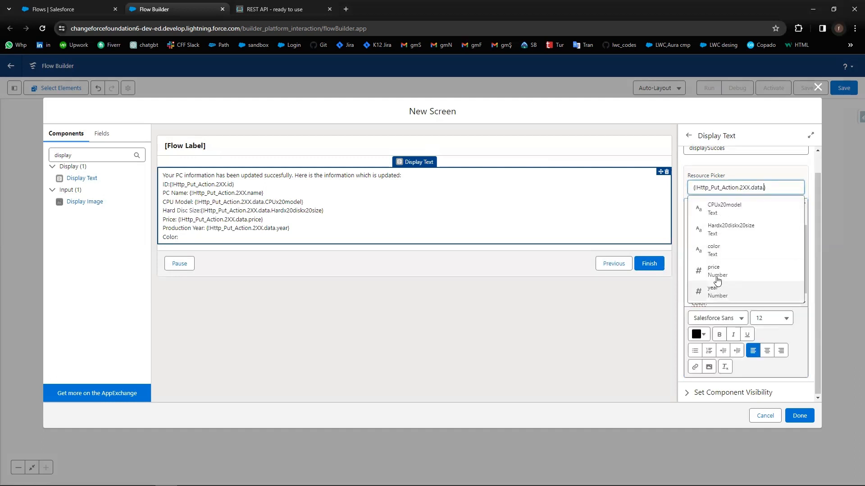
left_click(716, 252)
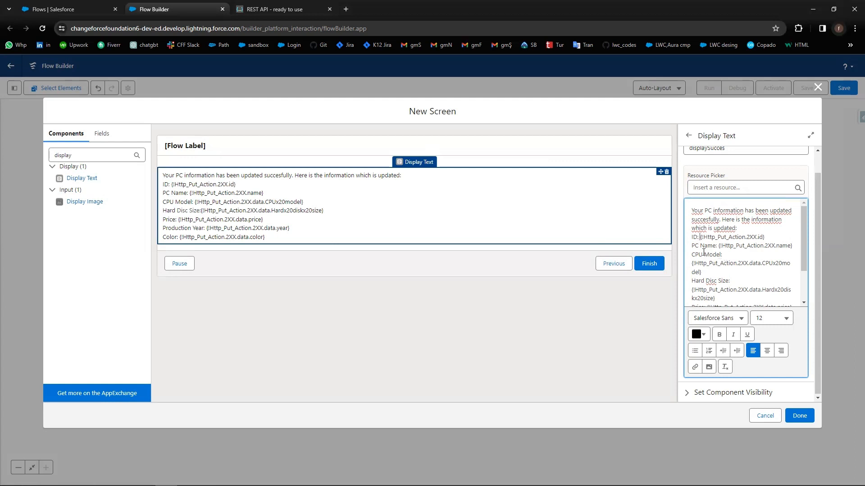
scroll(708, 273, "down", 2)
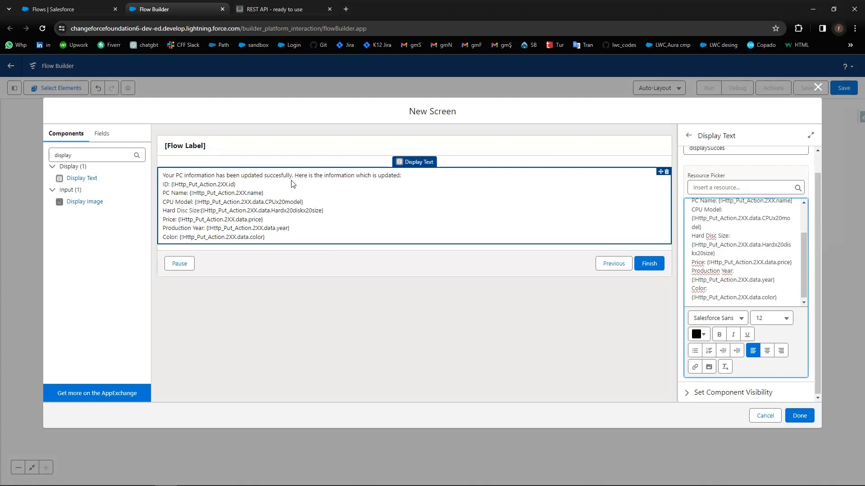
- Label the new screen "Succes Display" with the API name Succes_Display
left_click(265, 153)
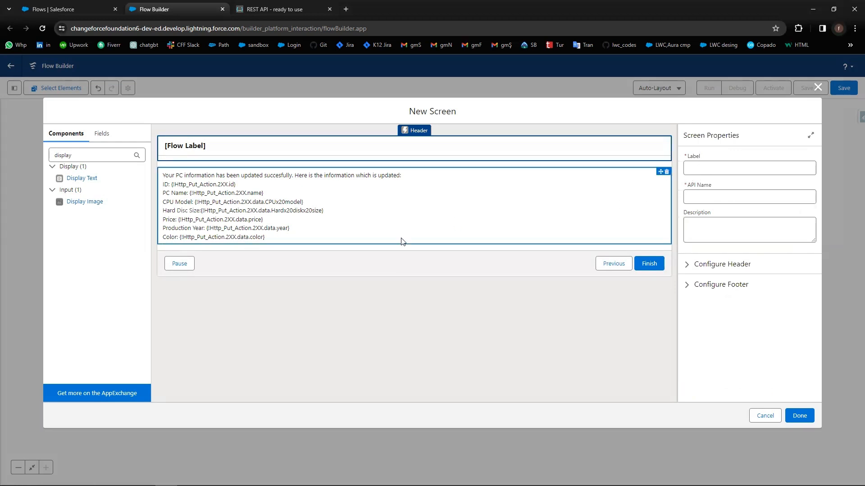
left_click(694, 170)
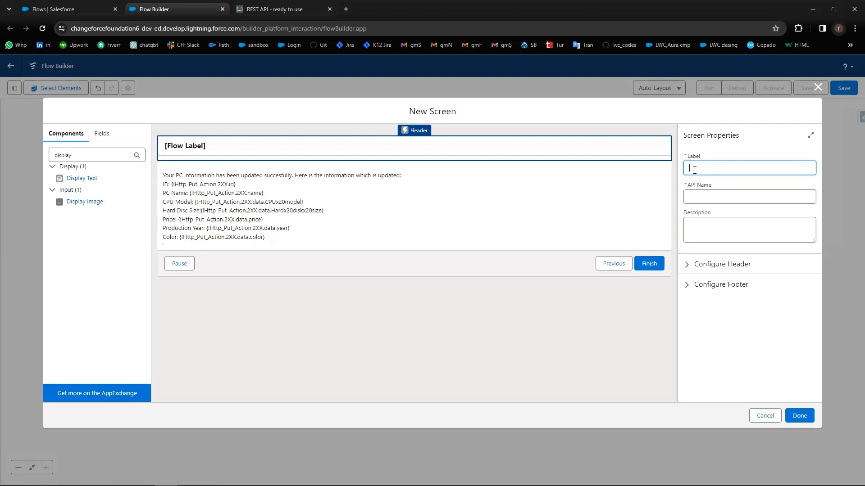
type("Succes Display")
left_click(738, 185)
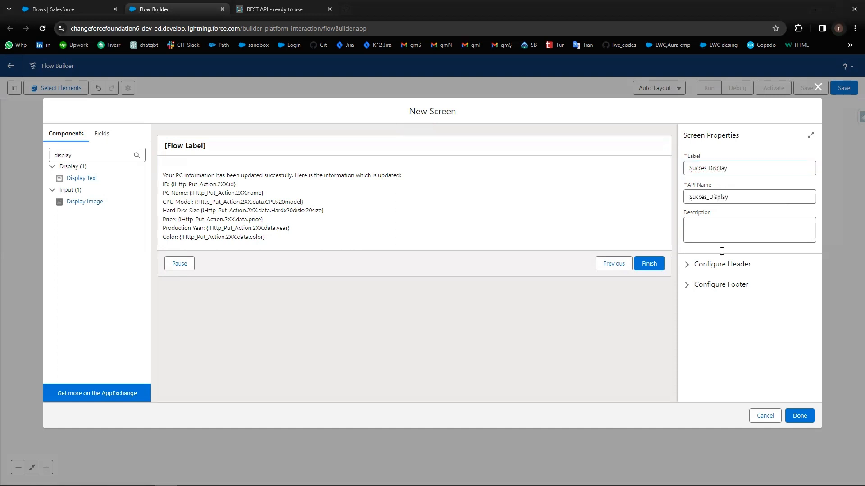
- Configure the screen's footer to hide the Previous and Pause buttons, and finish the screen
left_click(686, 288)
scroll(740, 357, "down", 2)
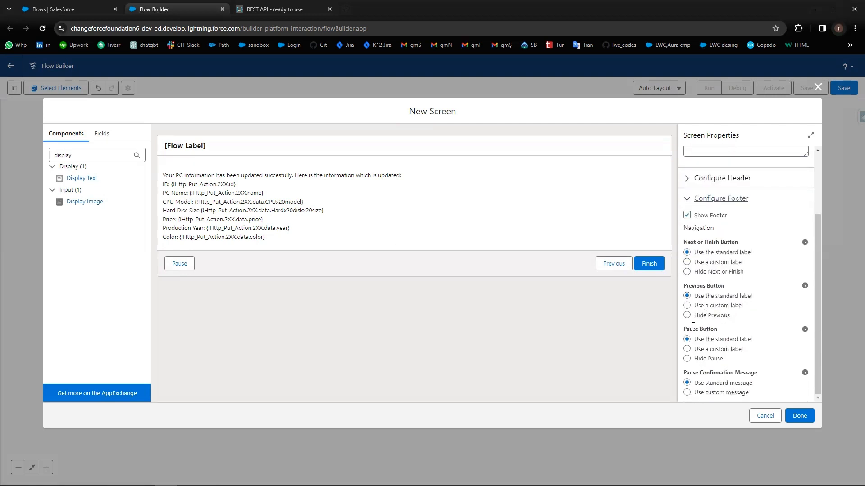
left_click(687, 315)
left_click(688, 359)
scroll(729, 364, "up", 1)
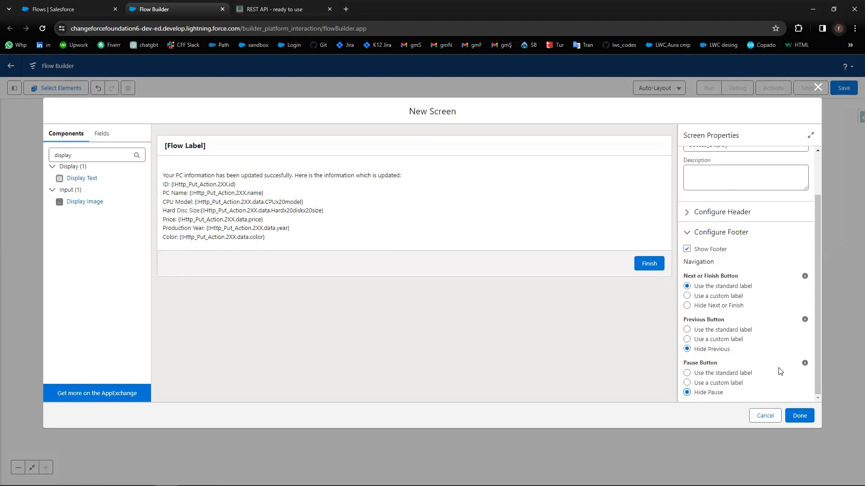
left_click(794, 412)
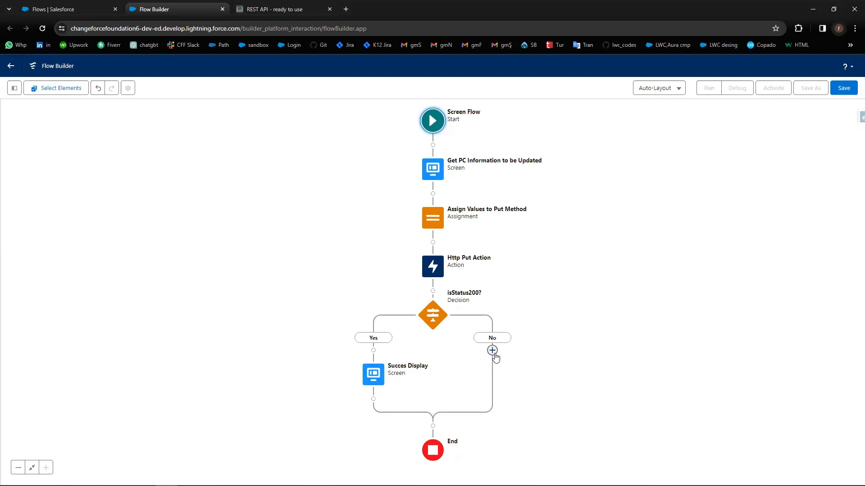
- Add a Screen element to the No branch of the decision and place a Display Text component with API name displayError on it
left_click(492, 351)
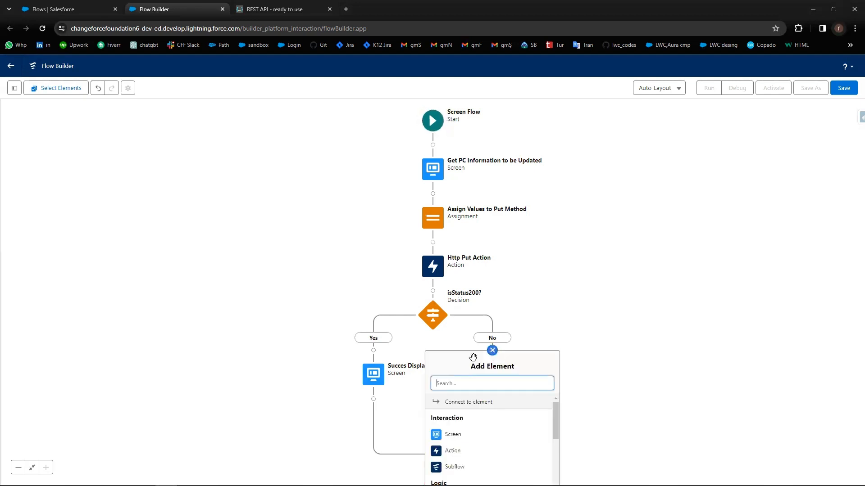
left_click(455, 436)
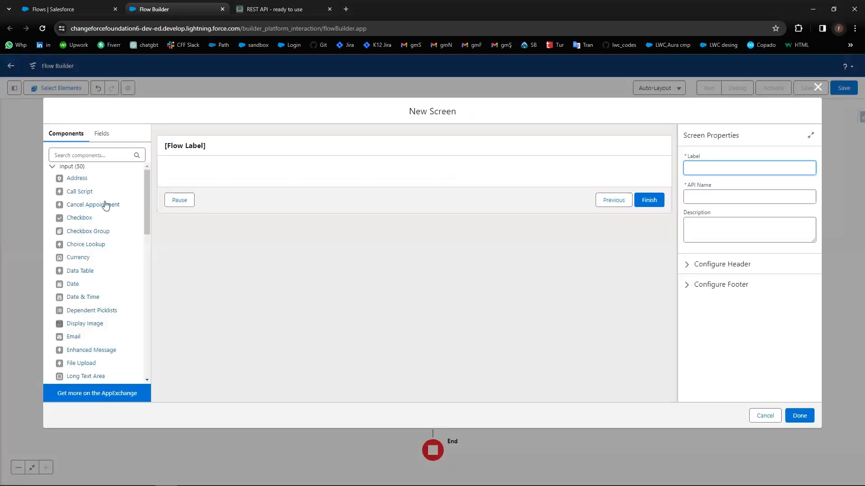
left_click(84, 157)
type("displ")
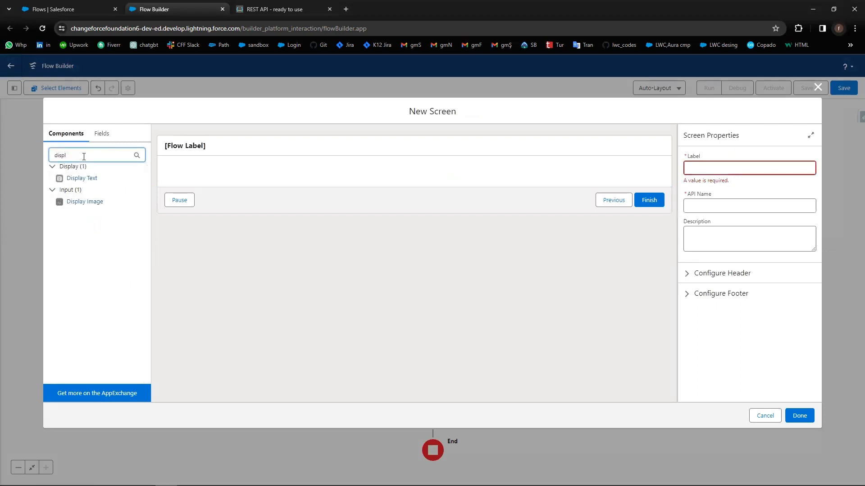
left_click(85, 179)
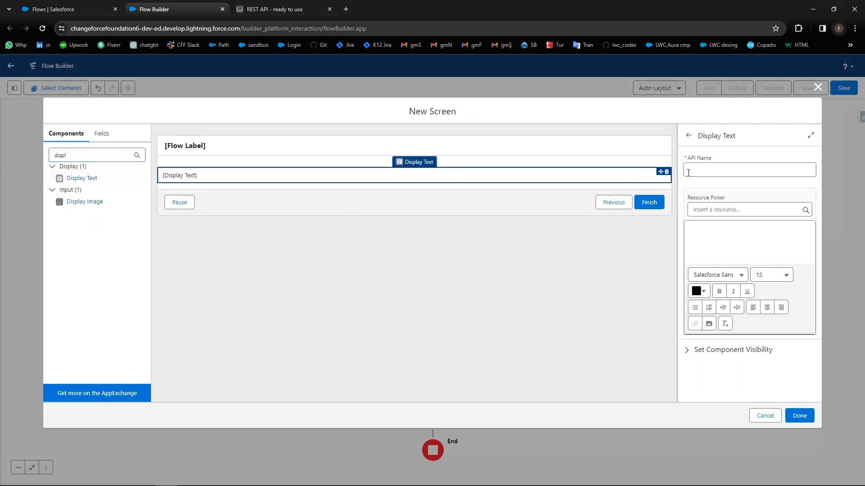
left_click(698, 169)
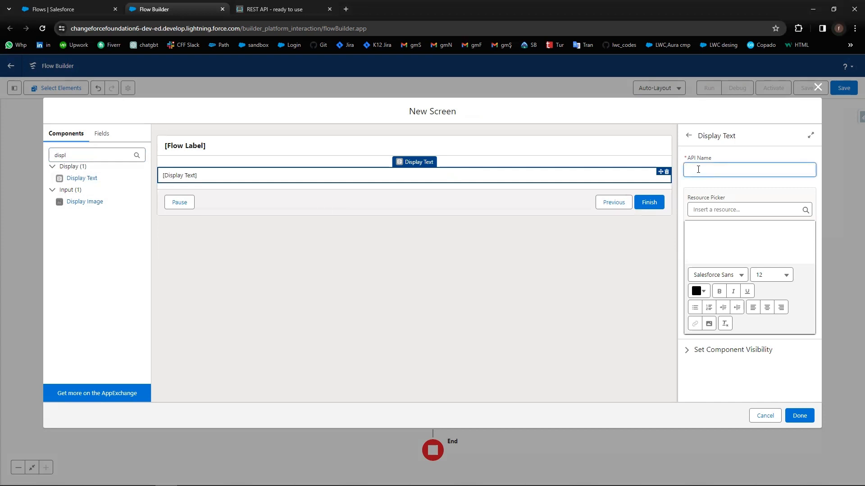
type("displayError")
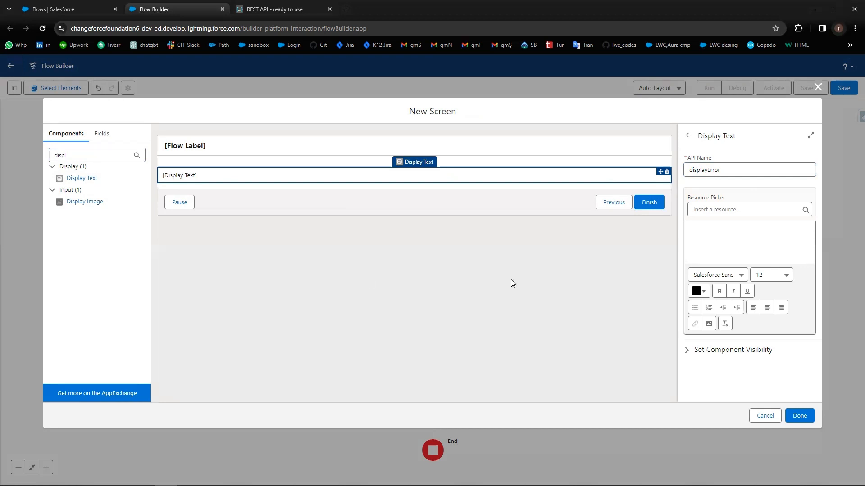
- Enter the error text "There is a problem while implementing HTTP Callout. Here is the error:" followed by a new line
left_click(701, 229)
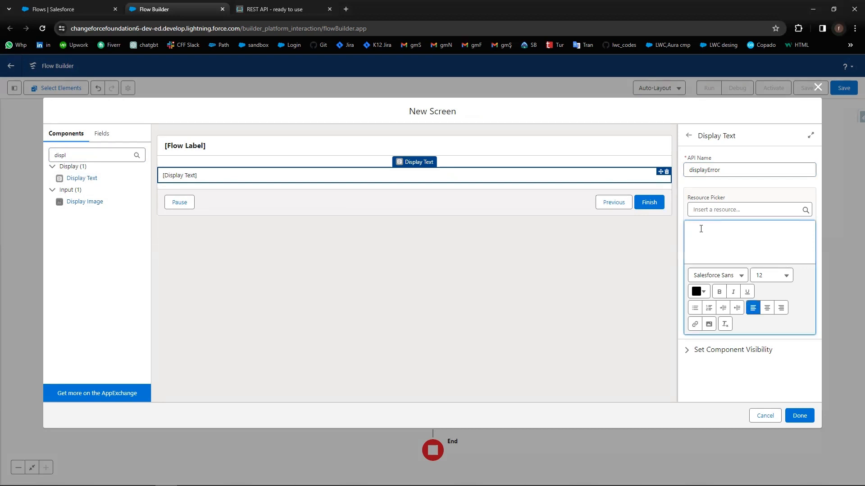
type("There is a problem w")
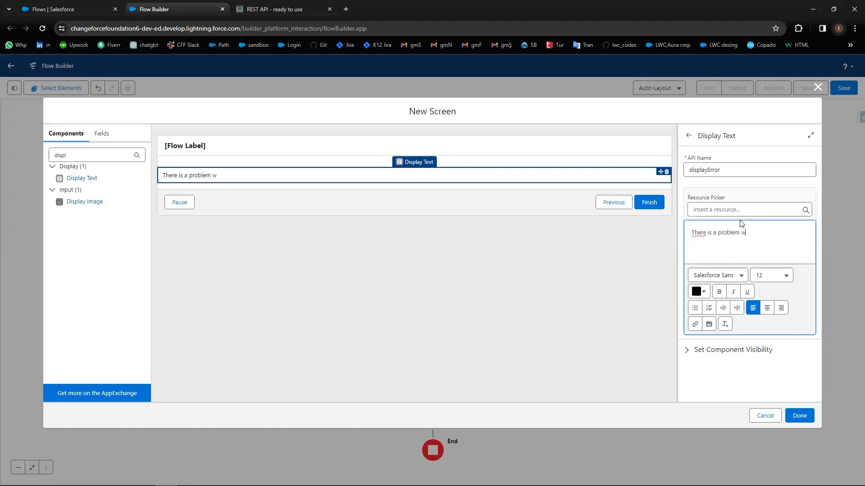
type("hile implementing")
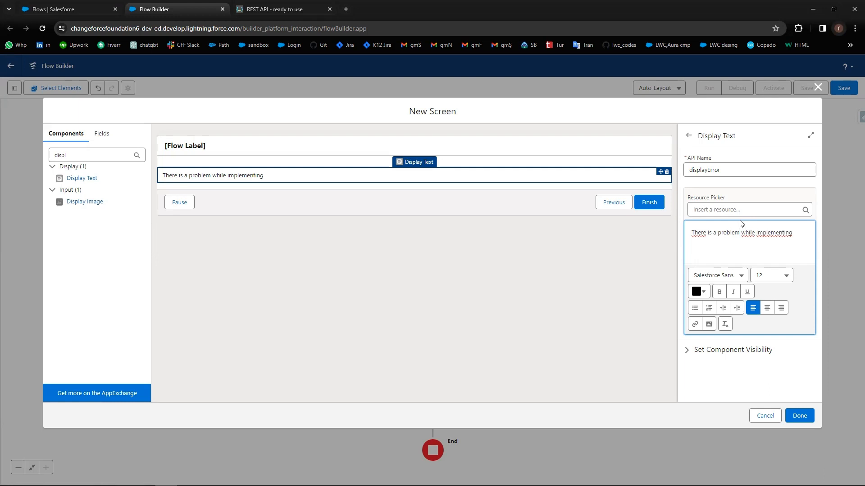
type(" HTTP Callout. Here is t")
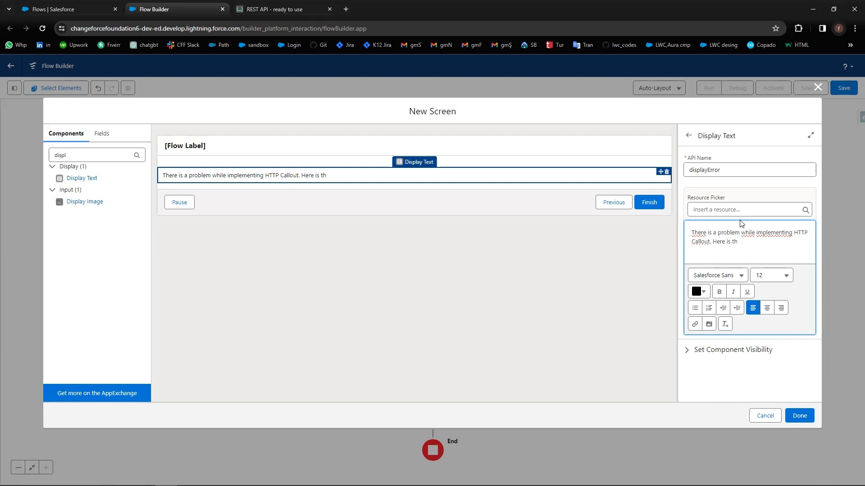
type("he error:")
key("Return")
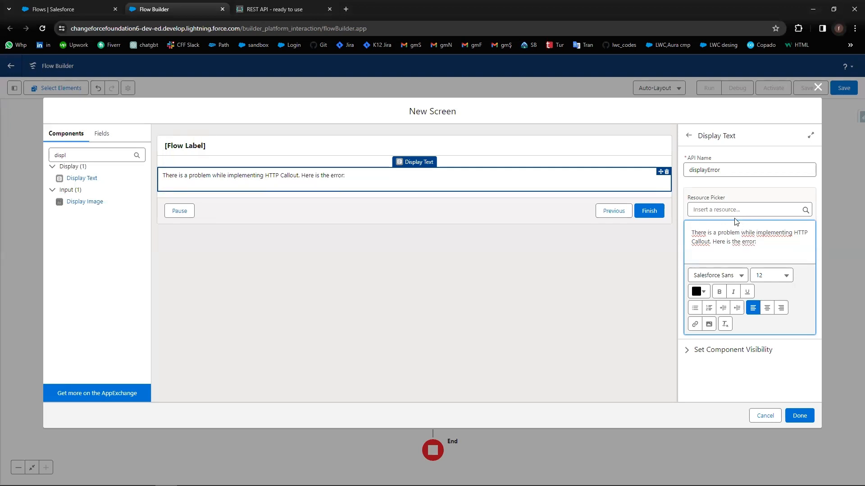
- Insert the defaultExc output of Http_Put_Action on the line below the error text
left_click(732, 210)
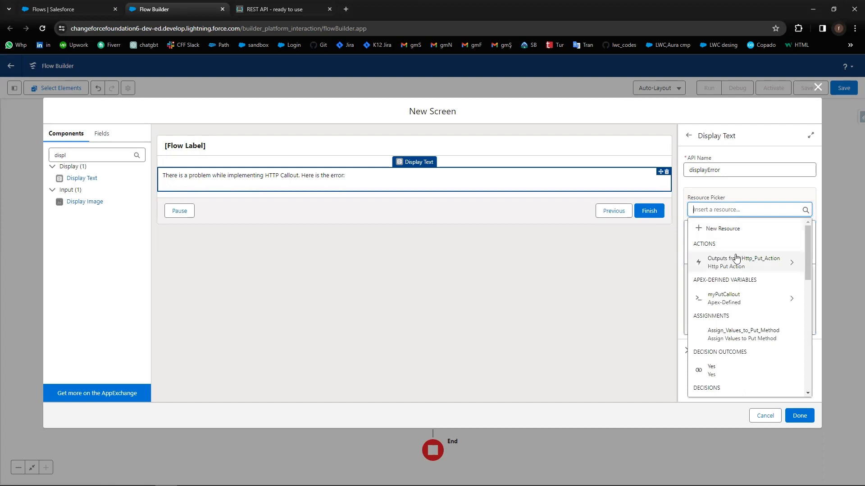
left_click(736, 261)
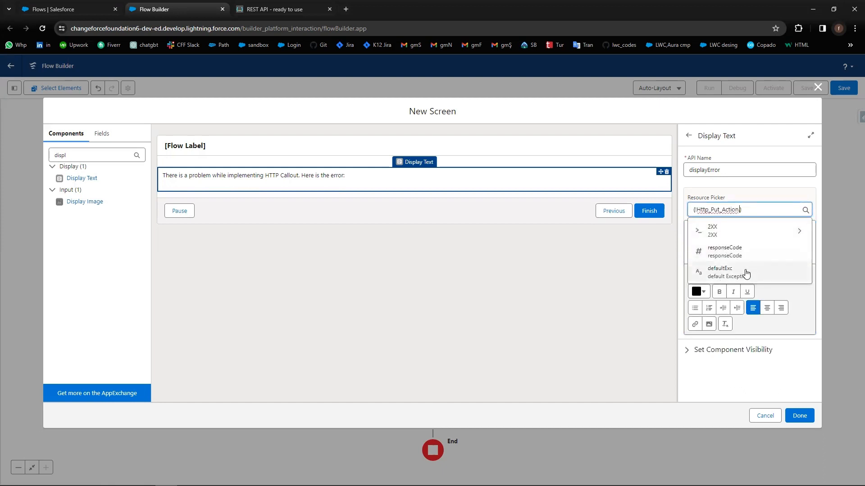
left_click(731, 274)
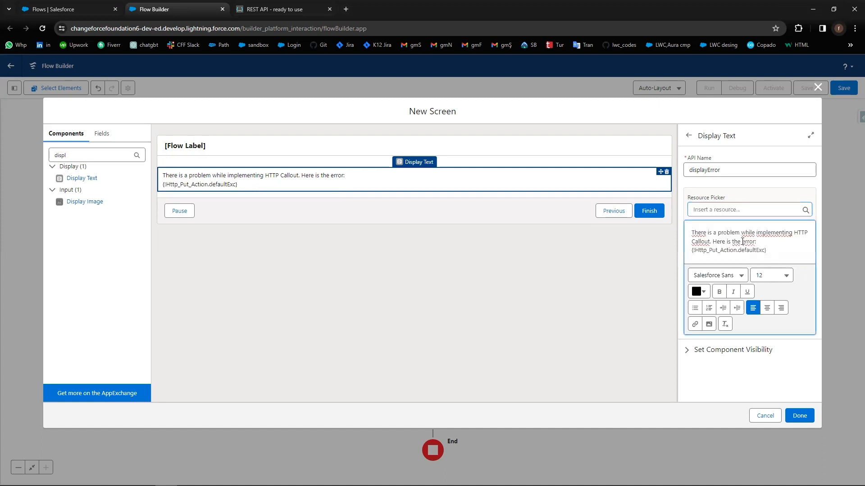
- Label the new error screen "Display Error"
left_click(293, 150)
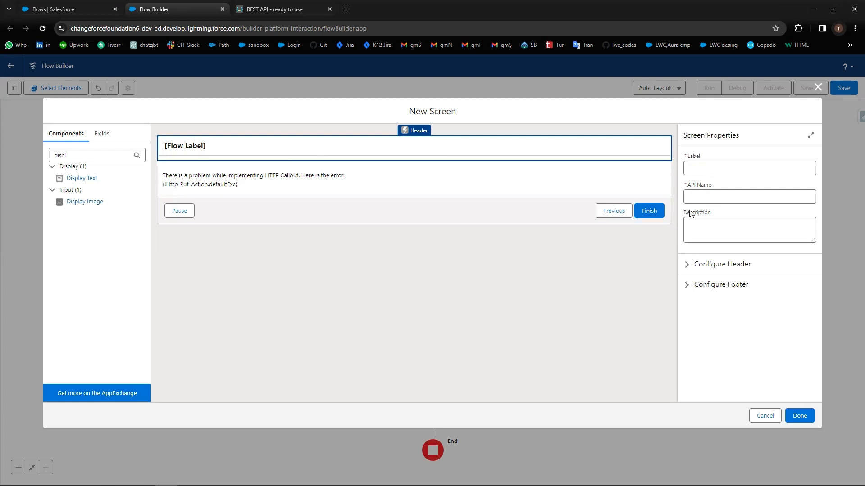
left_click(698, 167)
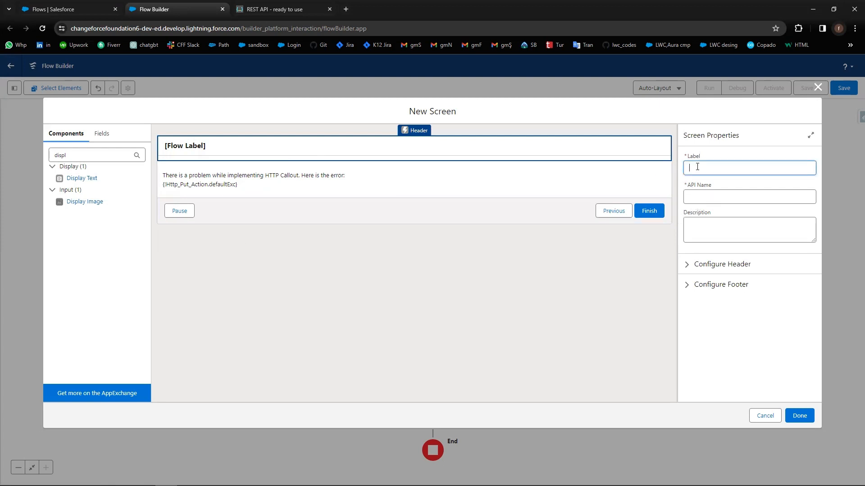
type("Display Error")
- Hide the Previous and Pause buttons in the error screen's footer and finish the screen
left_click(687, 284)
scroll(713, 356, "down", 2)
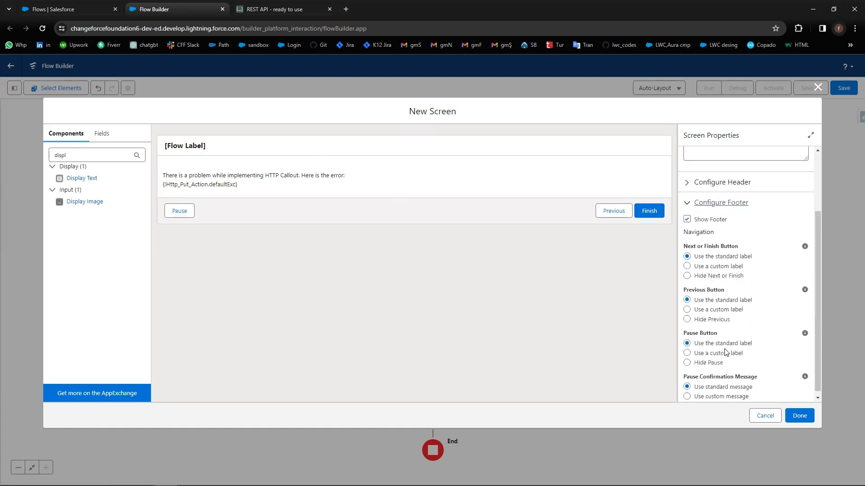
left_click(706, 316)
left_click(708, 359)
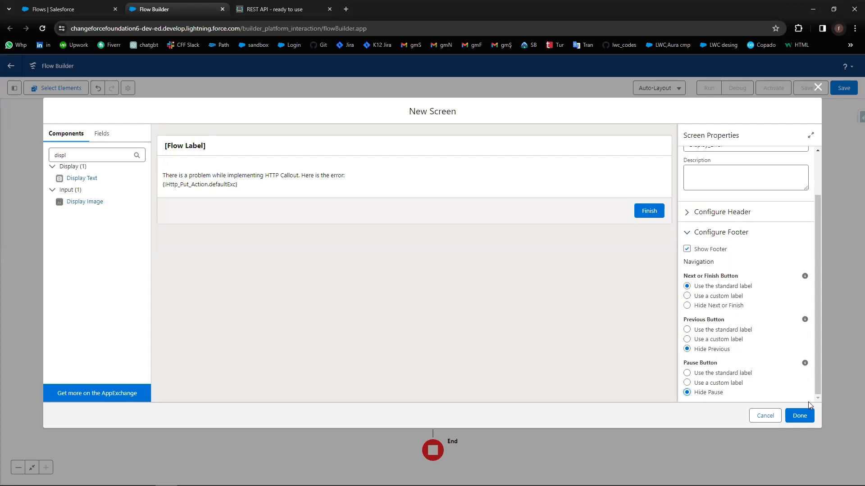
left_click(799, 416)
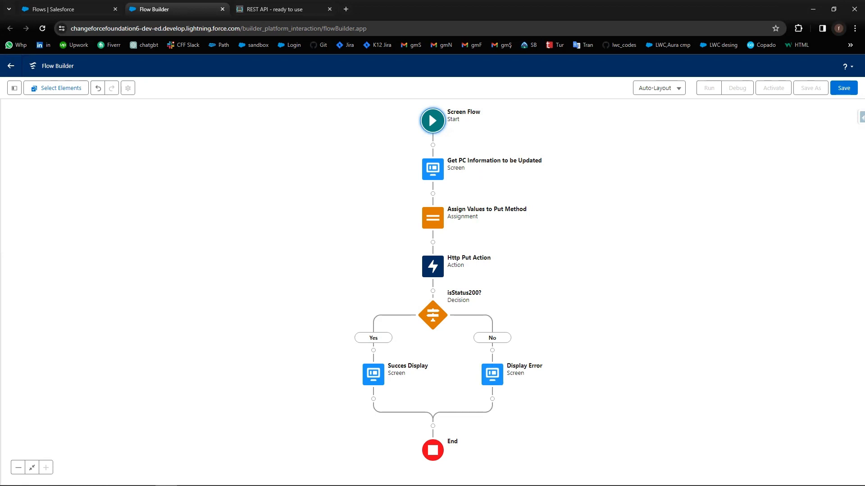
- Save the flow with the label "Http Put Method"
left_click(844, 92)
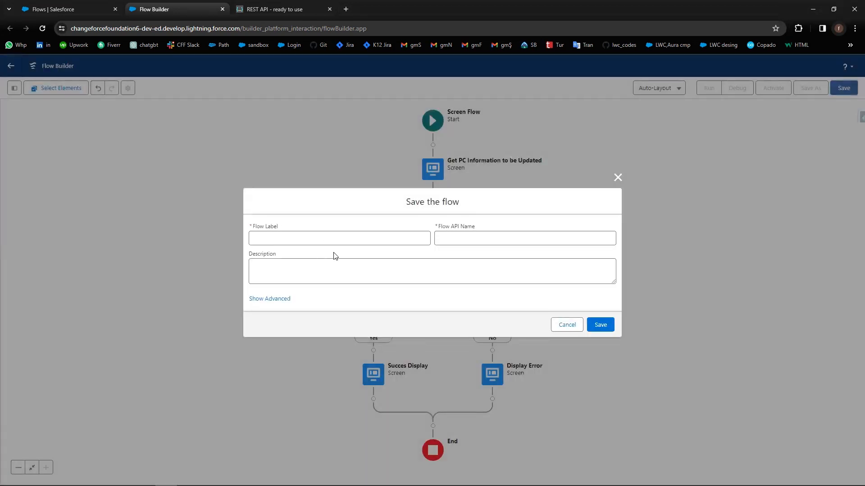
left_click(280, 236)
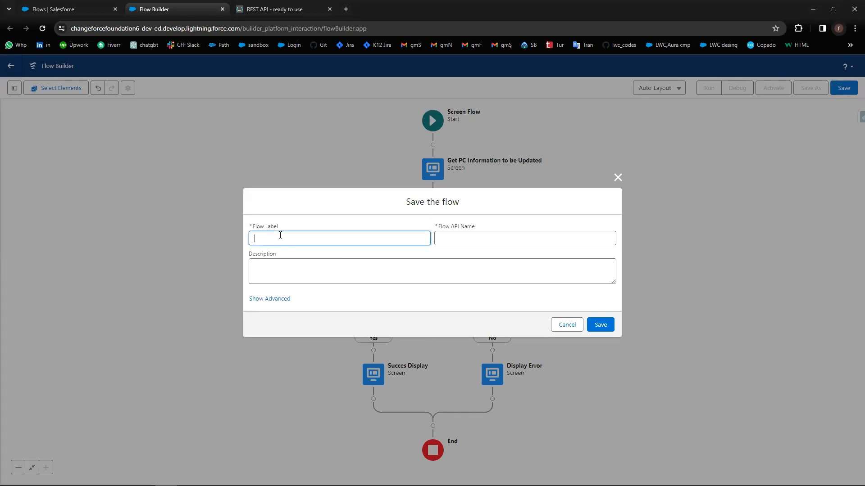
type("Http Put Method")
left_click(385, 224)
left_click(600, 325)
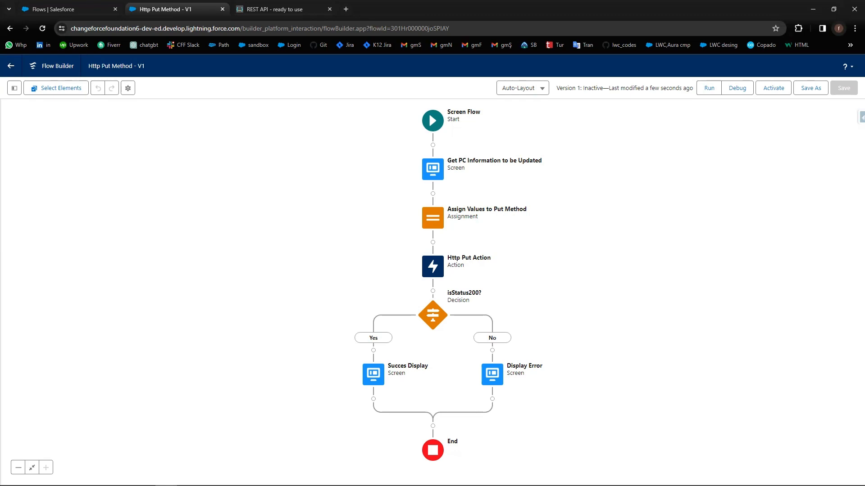
- Open the existing HTTP Post Method flow from the Flows list in Setup and run it
left_click(70, 8)
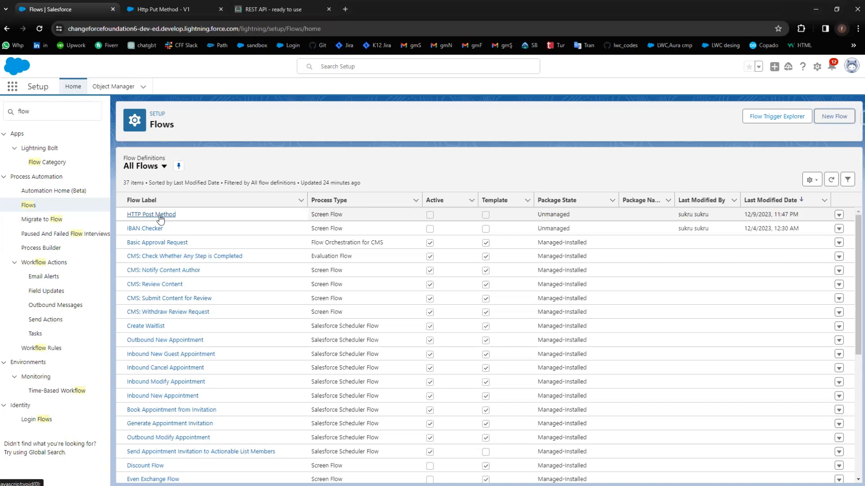
left_click(161, 219)
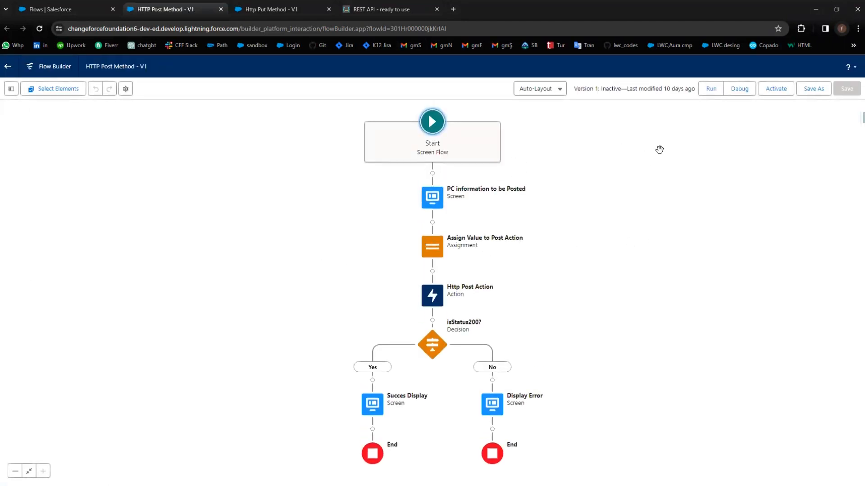
left_click(711, 89)
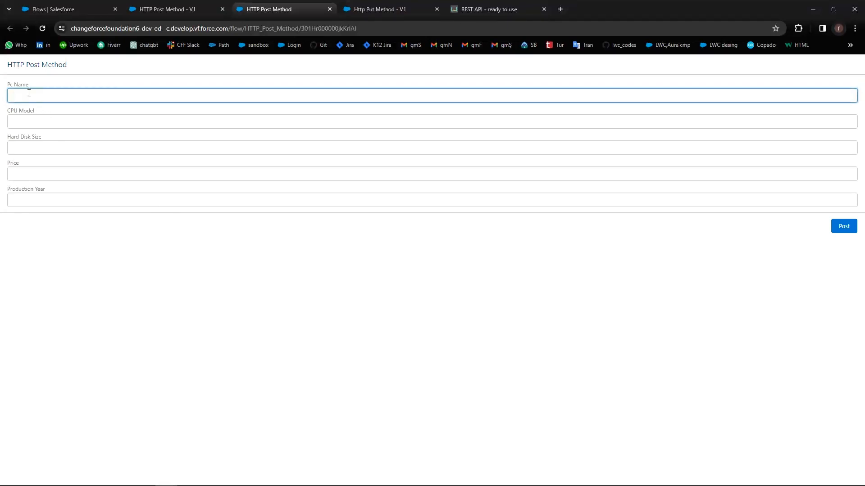
- Post a PC record named Dell XPS15 with CPU model Intel Core i11, hard disk size 1 TB, price 1299 and production year 2023
type("Dell XPS15")
left_click(29, 120)
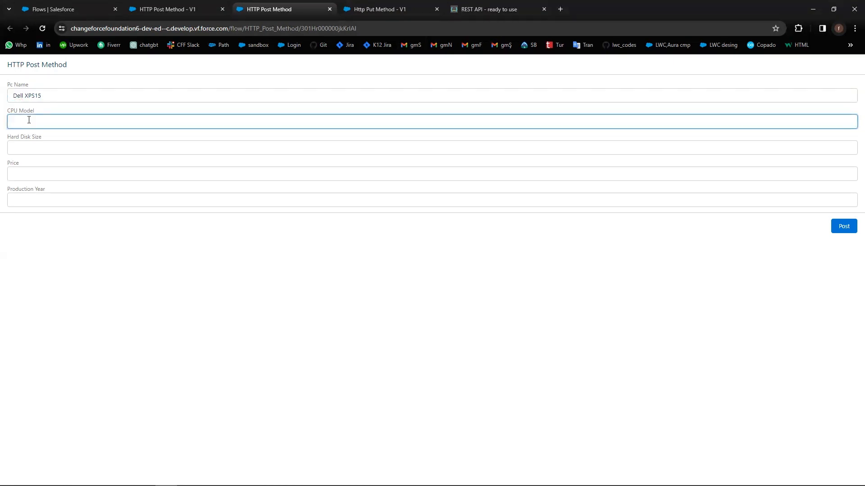
type("Intel Core i11")
left_click(17, 149)
type("1 TB")
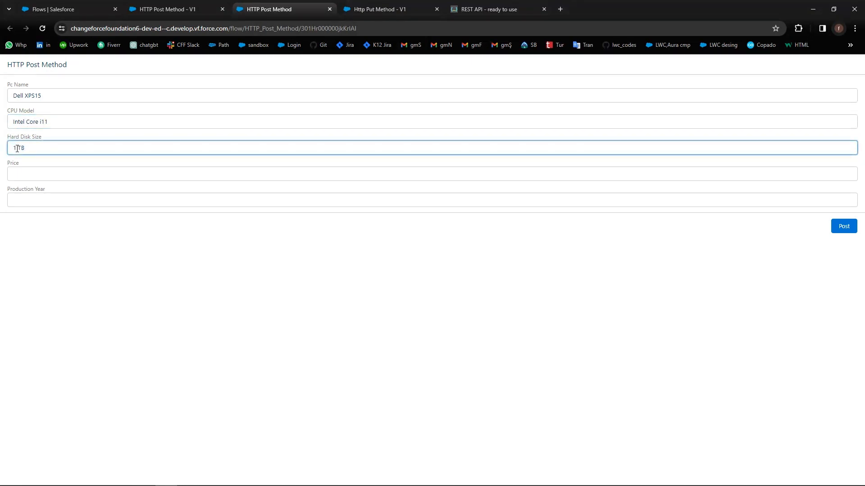
left_click(18, 171)
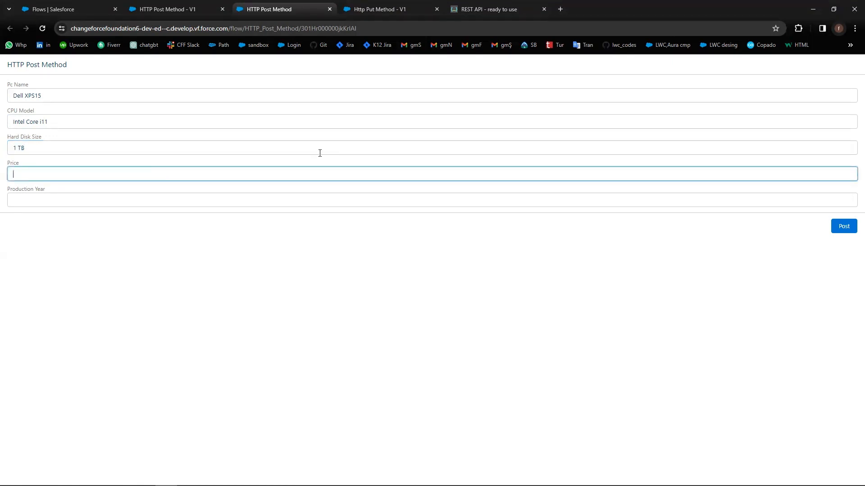
type("1299")
left_click(25, 201)
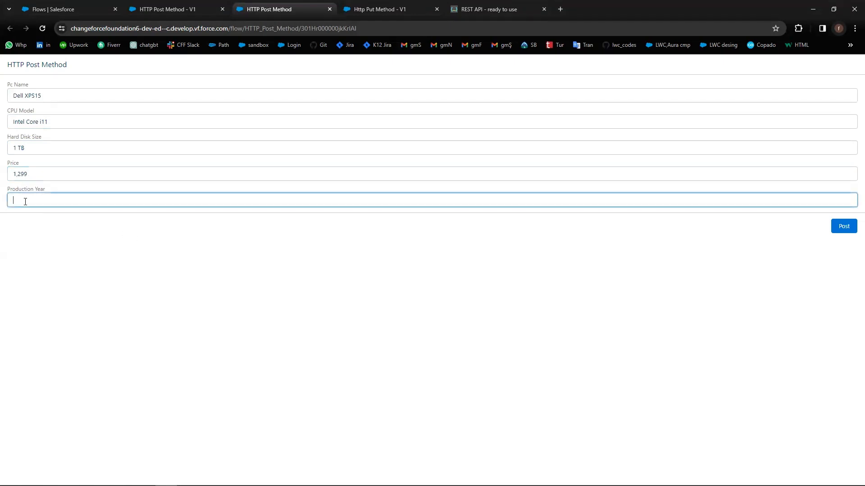
type("2023")
left_click(841, 228)
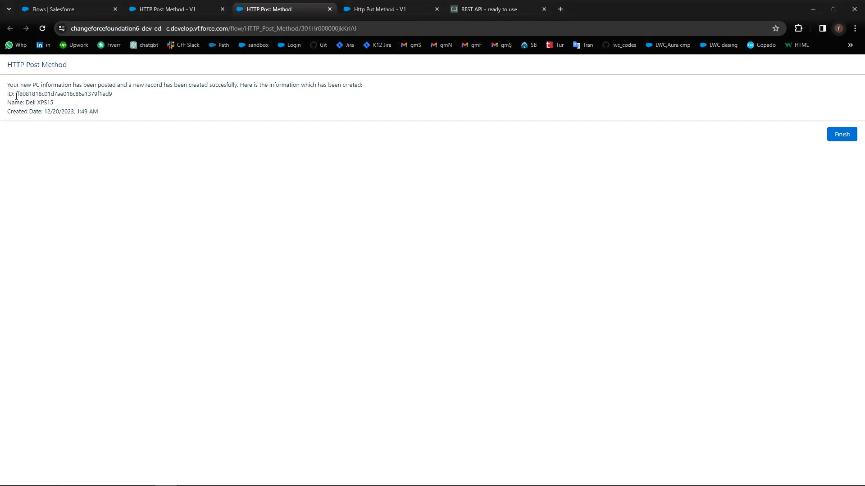
- Copy the posted record's ID and run the Http Put Method flow
left_click_drag(16, 95, 116, 99)
key("ctrl+c")
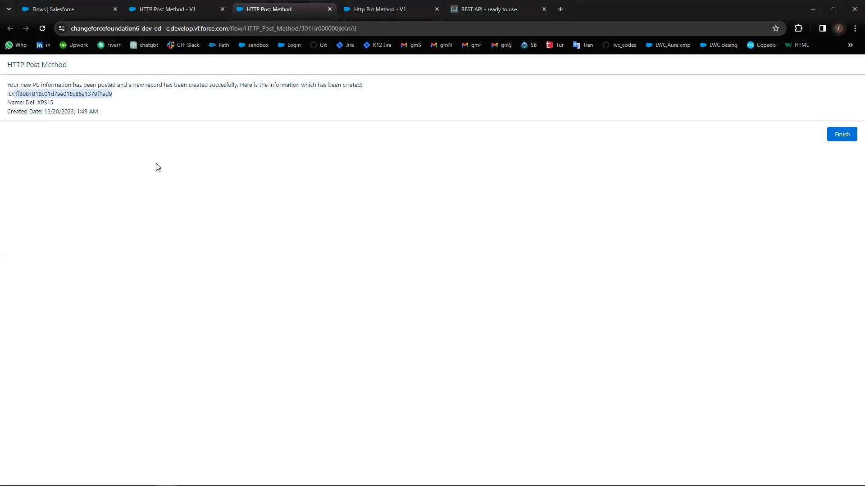
left_click(386, 21)
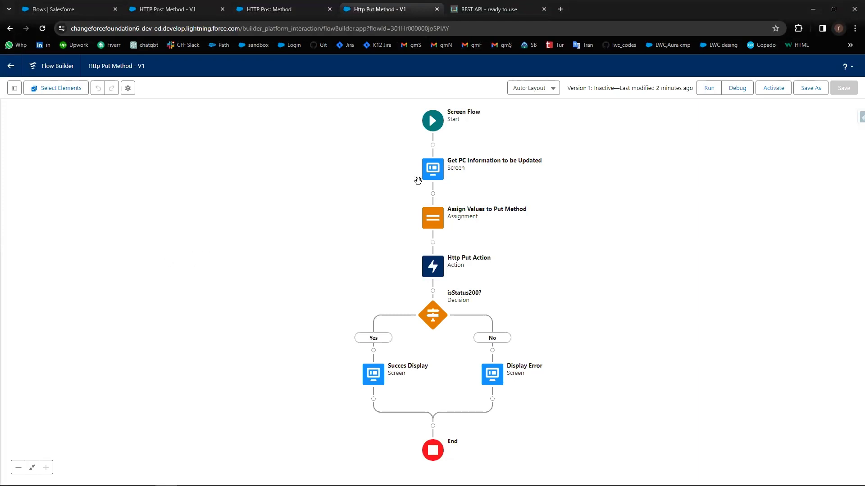
left_click(710, 89)
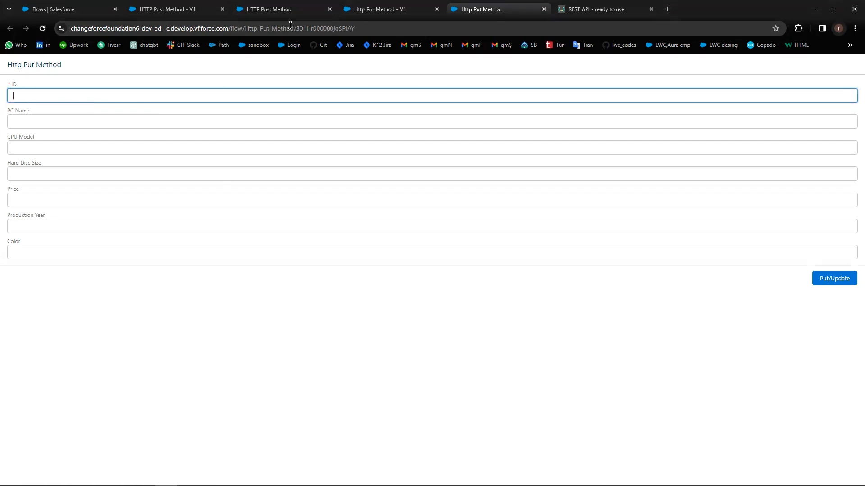
- Paste the copied record ID into the update form and enter "Dell XPS15_Updated" as the PC name
left_click(282, 10)
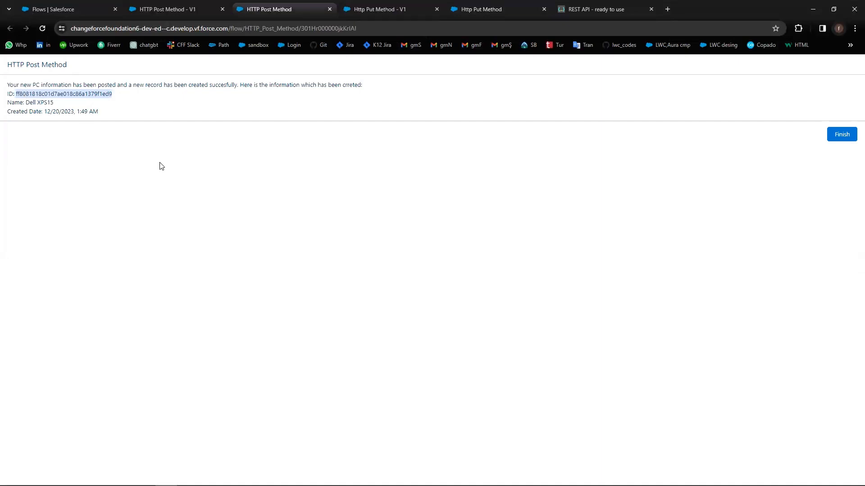
left_click(473, 9)
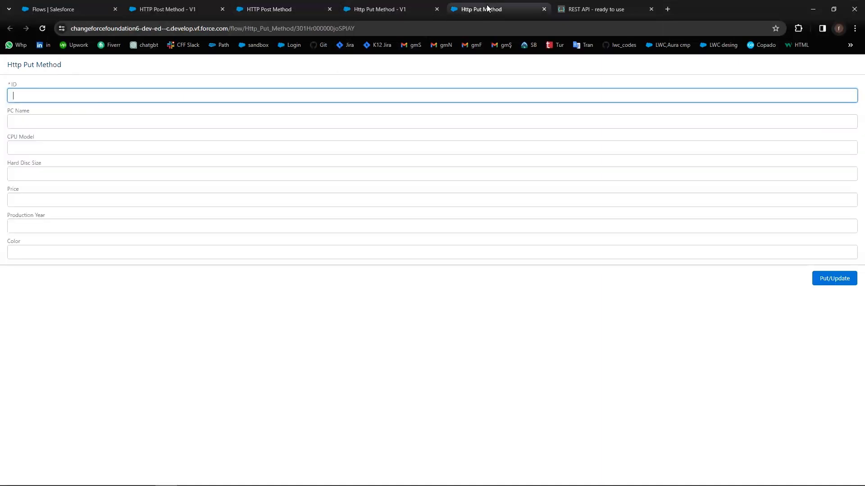
key("ctrl+v")
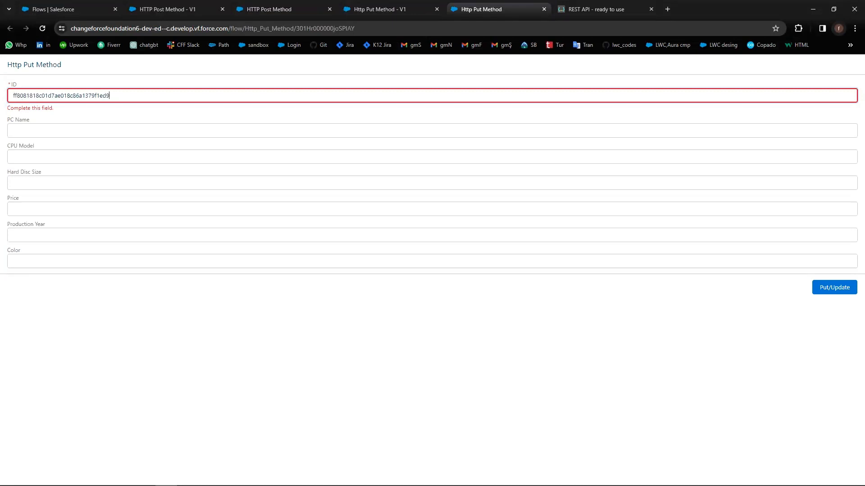
left_click(24, 128)
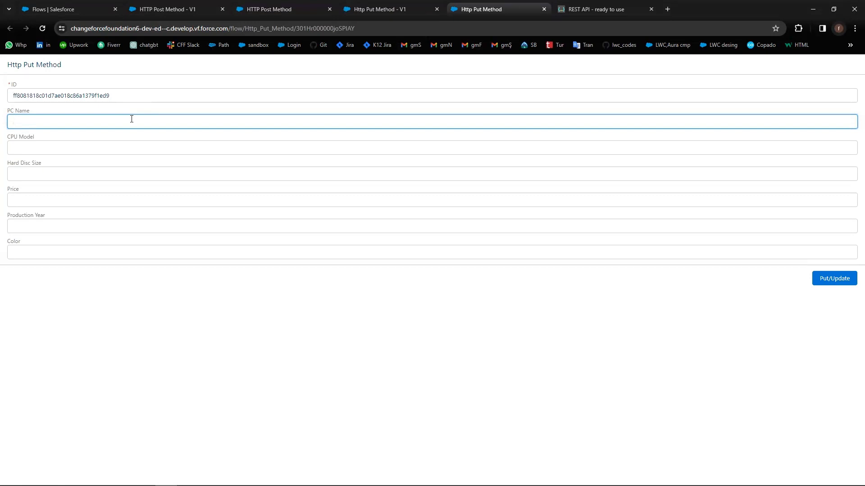
type("Dell XPS15_")
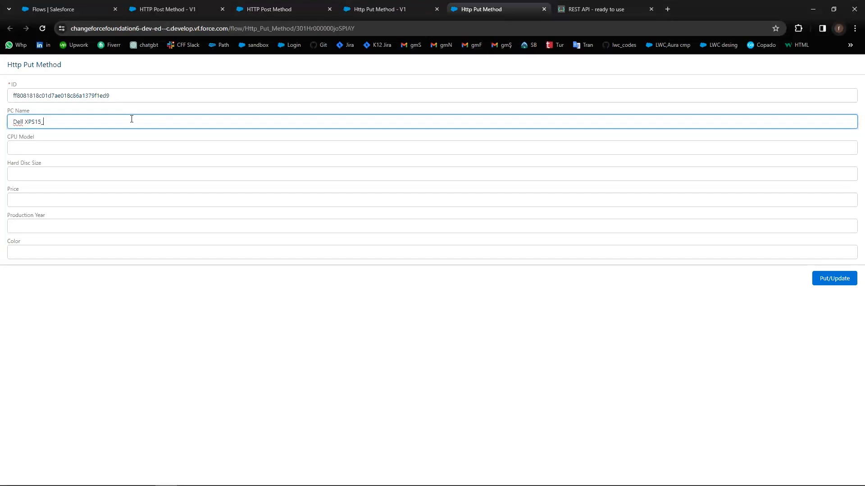
type("Updated")
- Set the CPU model to "Intel Core i11_Updated" and the hard disc size to "1 TB_Updated"
left_click(63, 147)
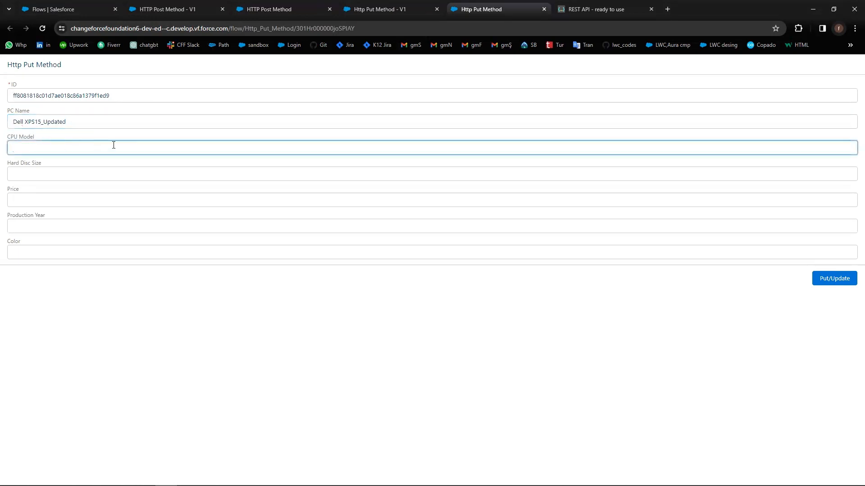
type("Intel Corei11")
key("Right")
key("Right")
type("_Updated")
left_click(33, 175)
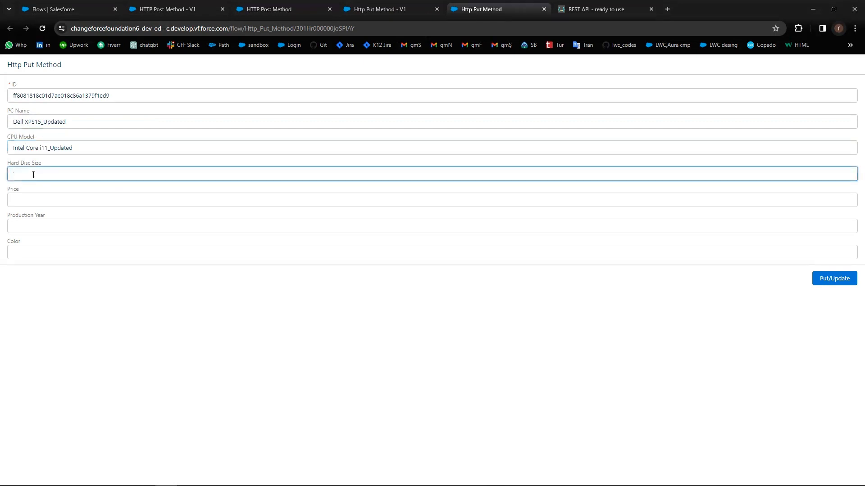
type("1 TB_Updated")
- Enter price 1399, production year 2022 and color Grey, submit the update, and highlight the returned PC details
left_click(27, 196)
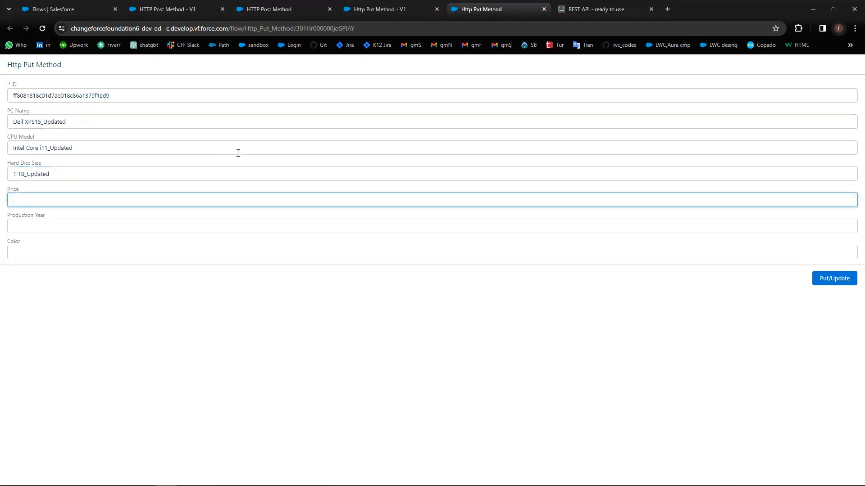
type("13")
type("99")
left_click(67, 223)
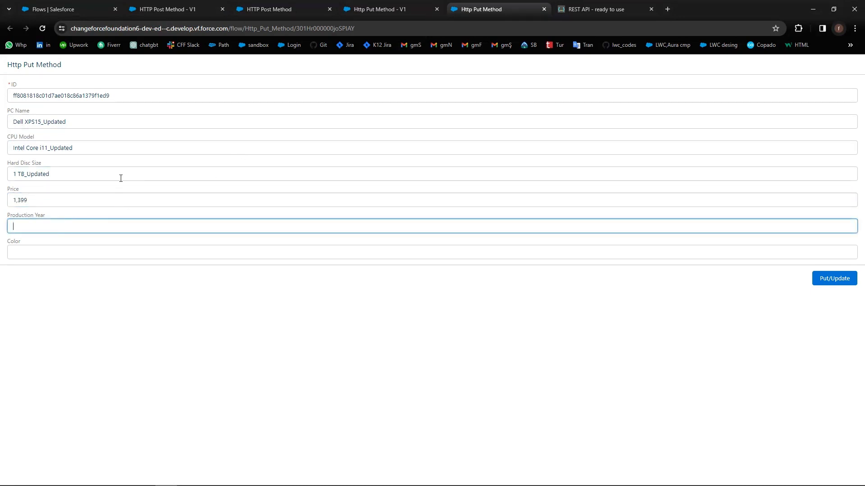
type("2022")
left_click(29, 248)
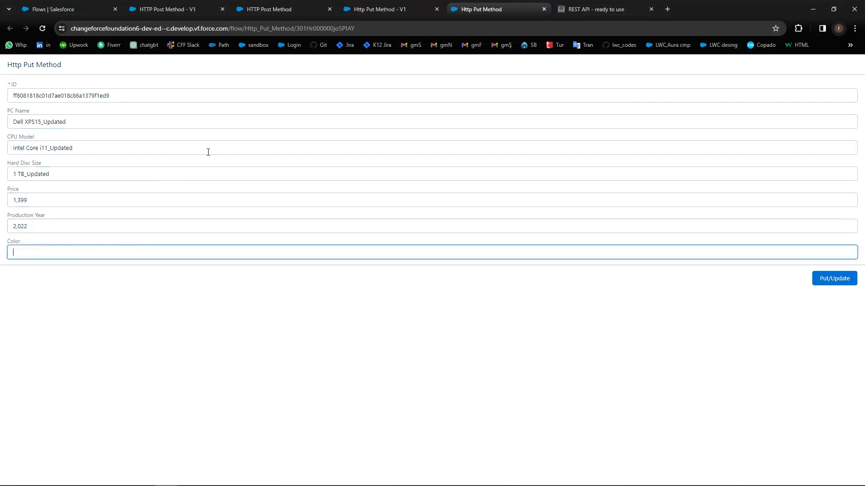
type("Grey")
left_click(833, 281)
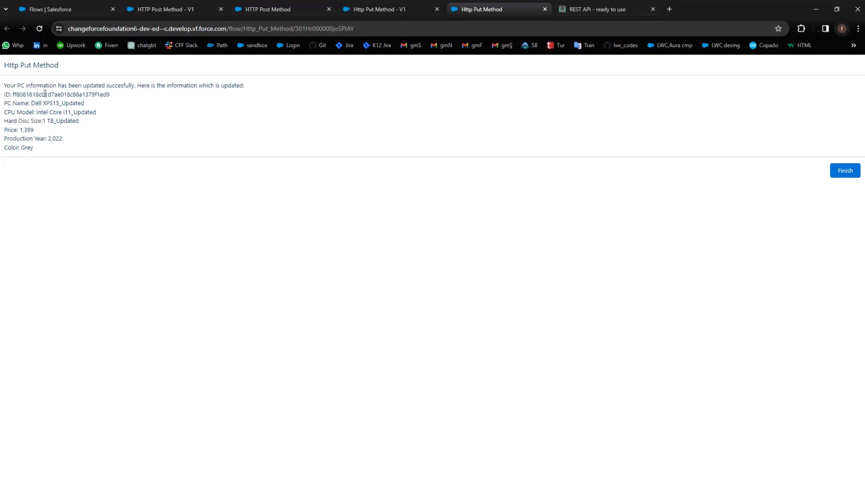
left_click_drag(5, 103, 53, 147)
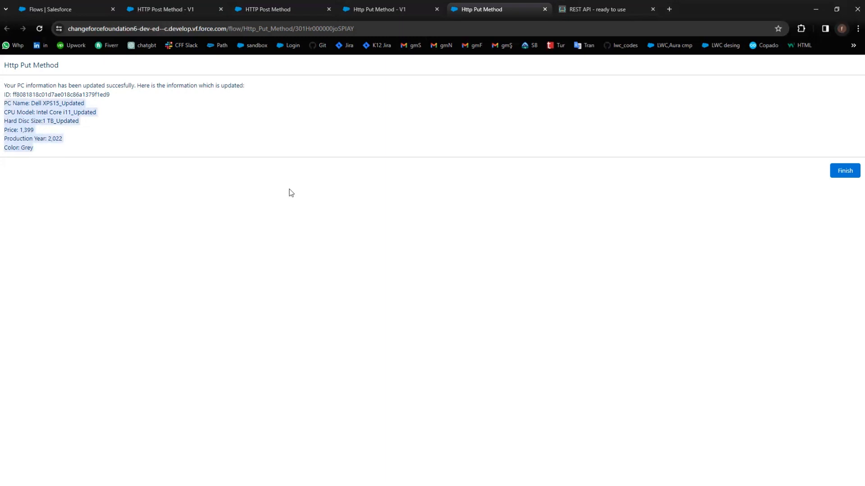